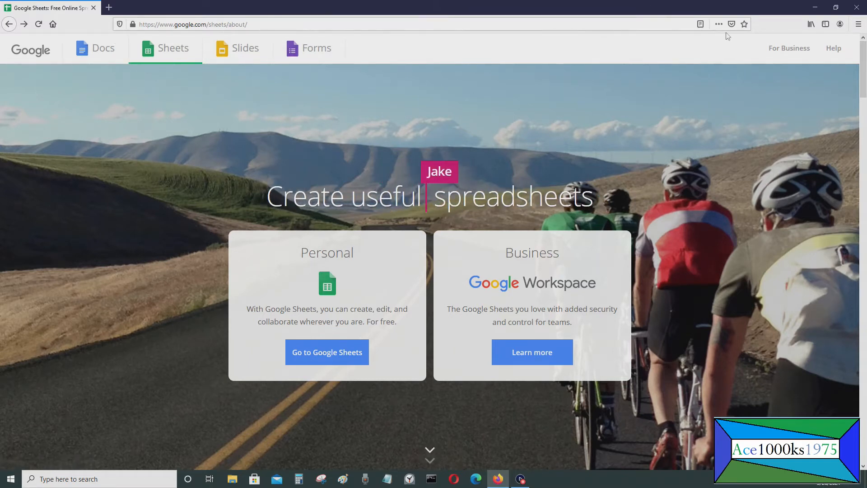
- Open Google Sheets from its personal landing page and create a blank spreadsheet
{"action": "left_click", "coordinate": [253, 20]}
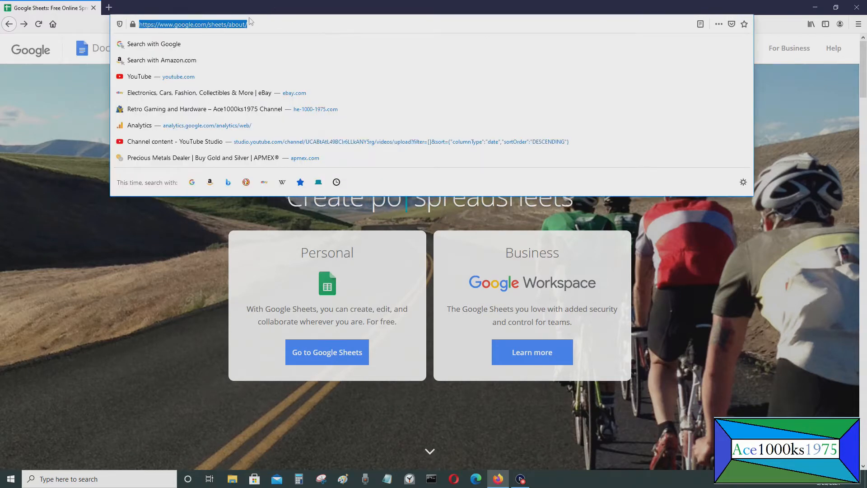
{"action": "key", "text": "Escape"}
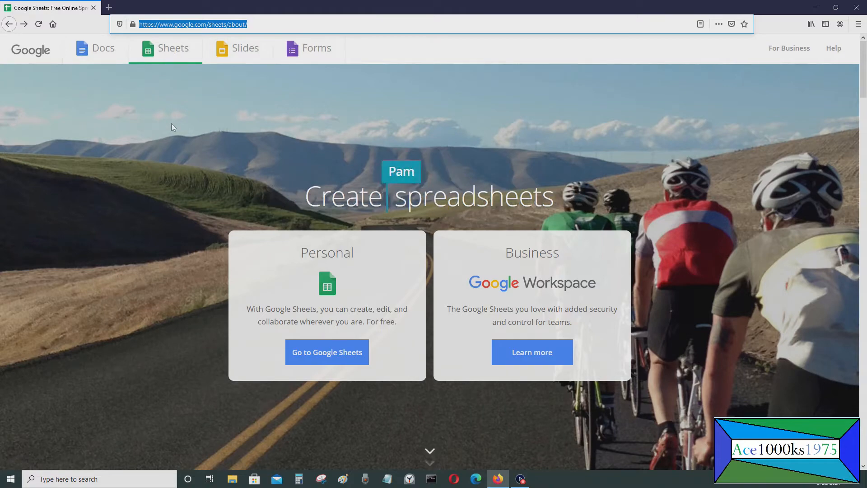
{"action": "left_click", "coordinate": [159, 50]}
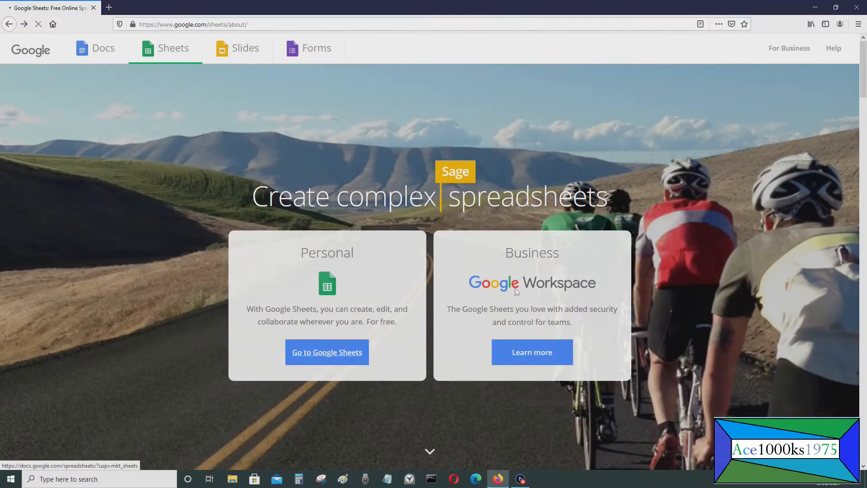
{"action": "left_click", "coordinate": [352, 348]}
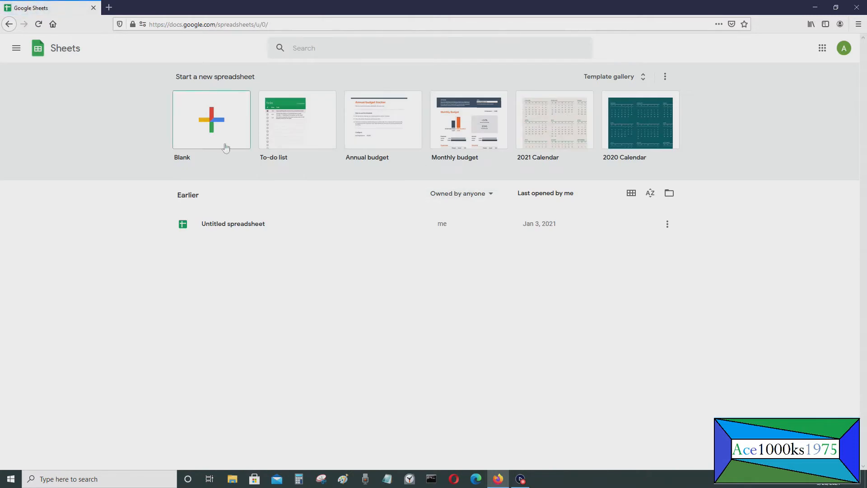
{"action": "left_click", "coordinate": [211, 118]}
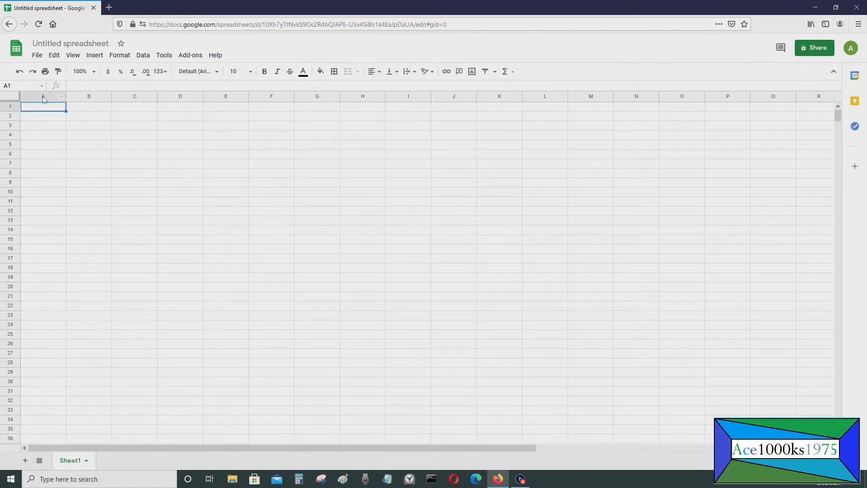
- Enter the header "Date" in cell A1
{"action": "left_click", "coordinate": [44, 98]}
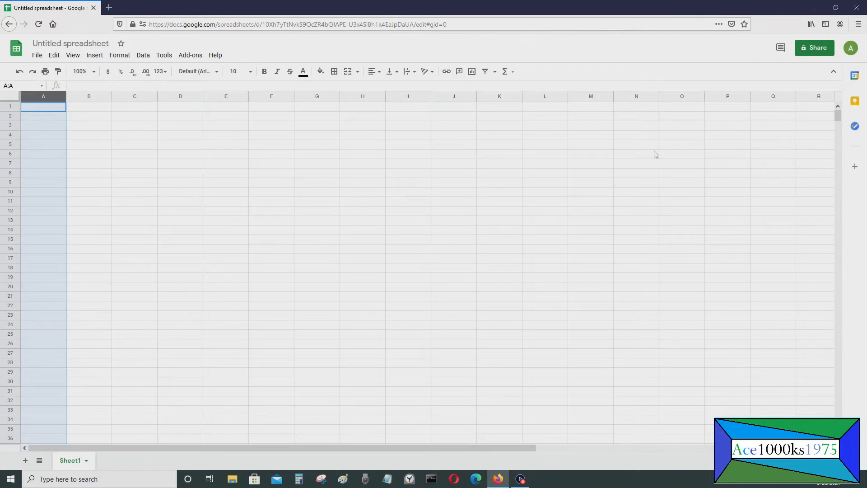
{"action": "left_click", "coordinate": [55, 131]}
{"action": "left_click", "coordinate": [51, 96]}
{"action": "type", "text": "date"}
{"action": "key", "text": "Return"}
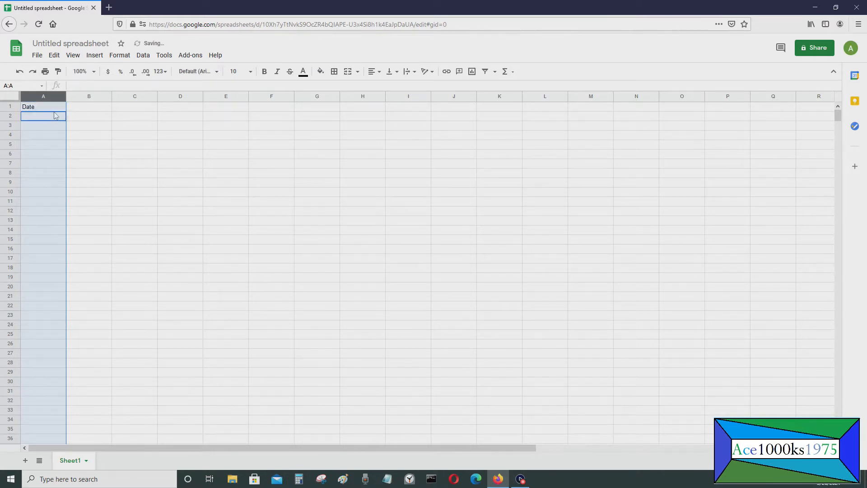
- Enter the header "Spent" in cell B1
{"action": "left_click", "coordinate": [85, 95]}
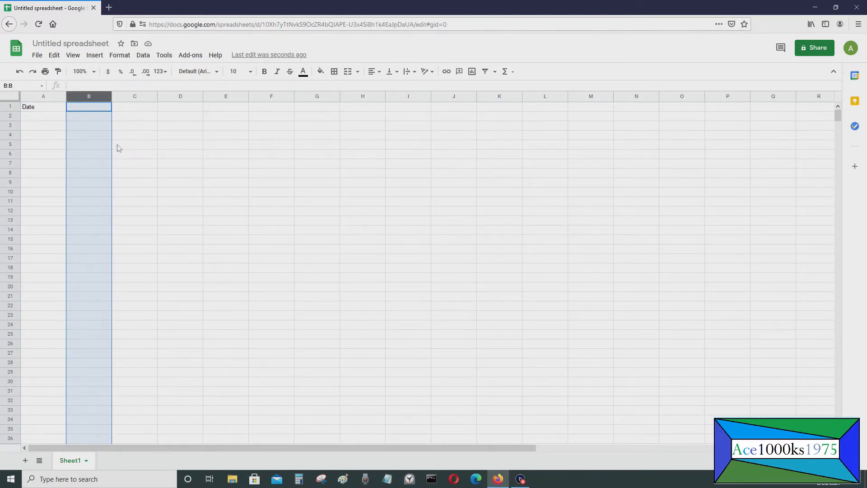
{"action": "type", "text": "SPend"}
{"action": "key", "text": "BackSpace"}
{"action": "key", "text": "BackSpace"}
{"action": "key", "text": "BackSpace"}
{"action": "key", "text": "BackSpace"}
{"action": "type", "text": "p"}
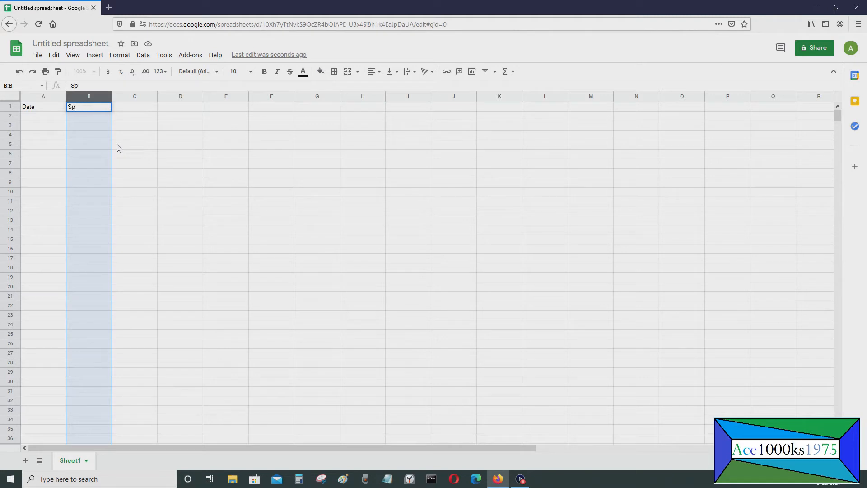
{"action": "type", "text": "ent"}
{"action": "key", "text": "Return"}
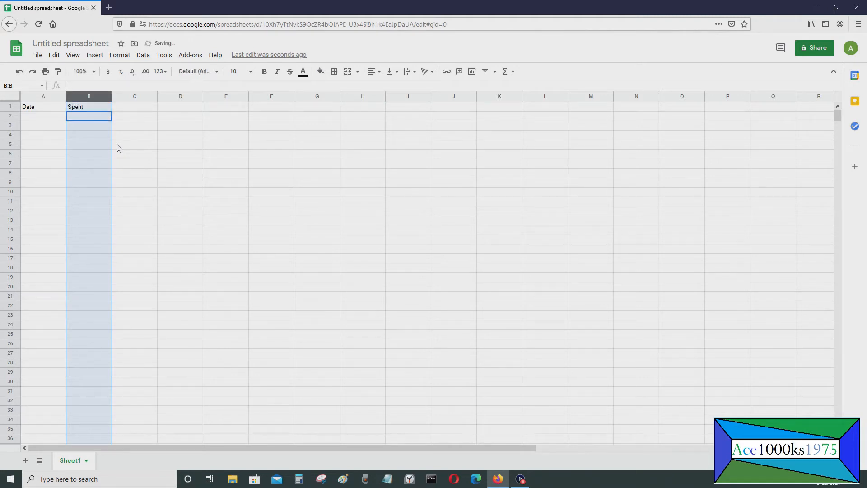
{"action": "left_click", "coordinate": [143, 95]}
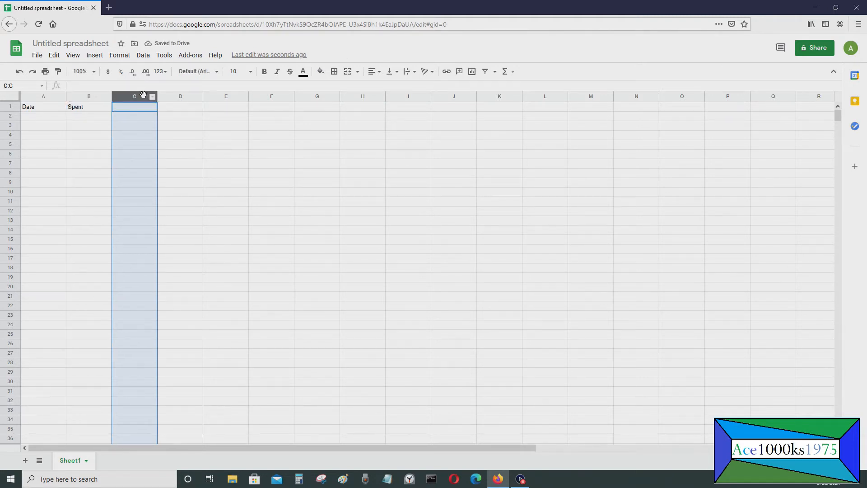
{"action": "type", "text": "Receive"}
{"action": "key", "text": "Return"}
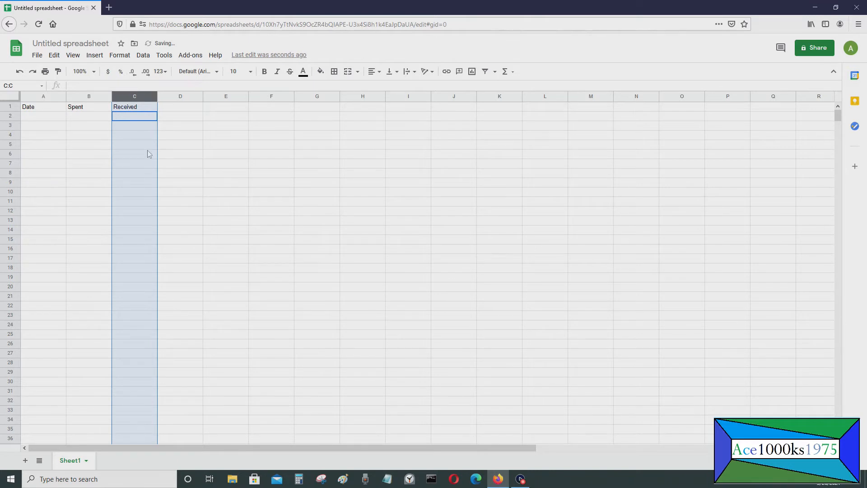
{"action": "left_click", "coordinate": [147, 147]}
{"action": "left_click", "coordinate": [150, 110]}
{"action": "left_click", "coordinate": [145, 128]}
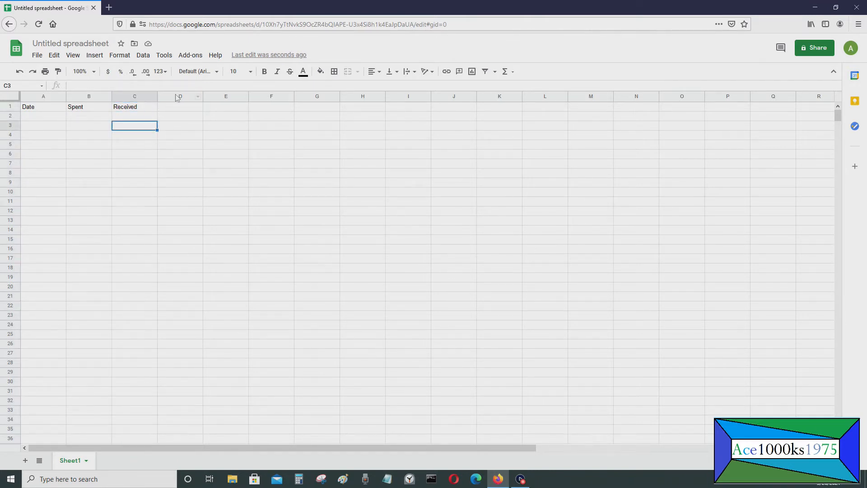
{"action": "left_click", "coordinate": [145, 108]}
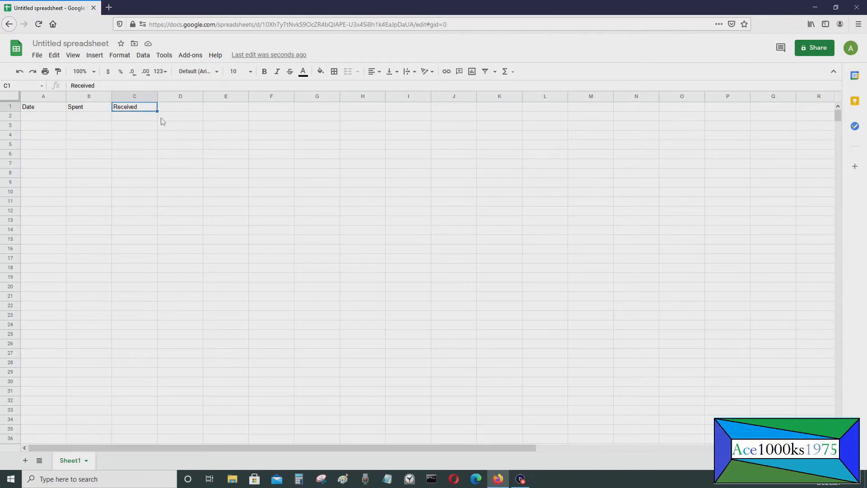
{"action": "key", "text": "Delete"}
- Enter the header "Details Spent" in cell C1
{"action": "left_click", "coordinate": [127, 135]}
{"action": "left_click", "coordinate": [134, 98]}
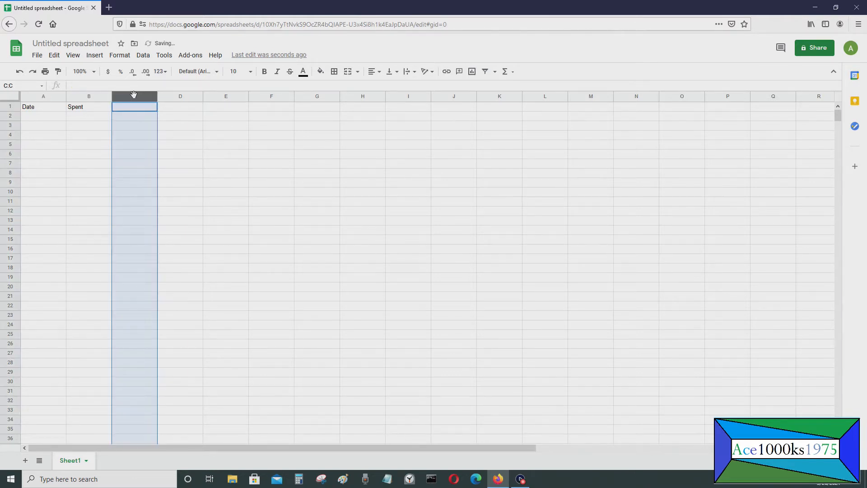
{"action": "left_click", "coordinate": [139, 109]}
{"action": "left_click", "coordinate": [138, 96]}
{"action": "type", "text": "Details"}
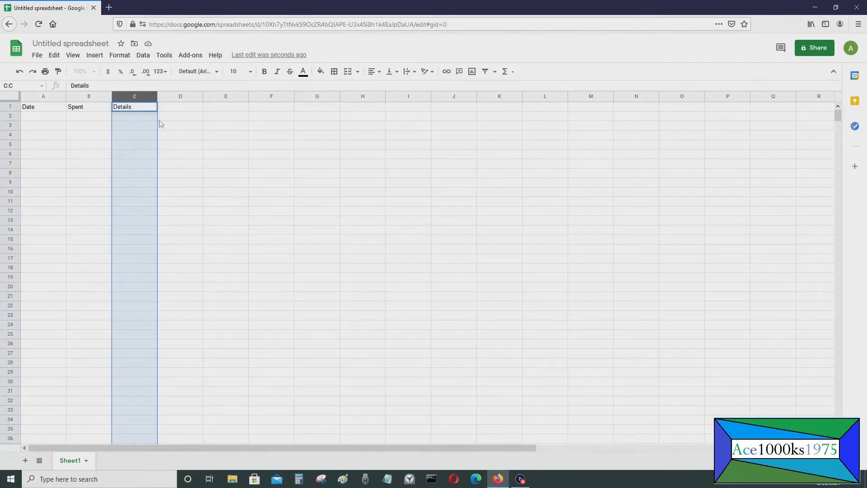
{"action": "type", "text": " Spent"}
{"action": "key", "text": "BackSpace"}
{"action": "key", "text": "BackSpace"}
{"action": "key", "text": "BackSpace"}
{"action": "key", "text": "BackSpace"}
{"action": "type", "text": "from"}
{"action": "key", "text": "BackSpace"}
{"action": "key", "text": "BackSpace"}
{"action": "key", "text": "BackSpace"}
{"action": "key", "text": "BackSpace"}
{"action": "type", "text": "from"}
{"action": "key", "text": "BackSpace"}
{"action": "key", "text": "BackSpace"}
{"action": "key", "text": "BackSpace"}
{"action": "key", "text": "BackSpace"}
{"action": "type", "text": "Spent"}
{"action": "left_click", "coordinate": [172, 116]}
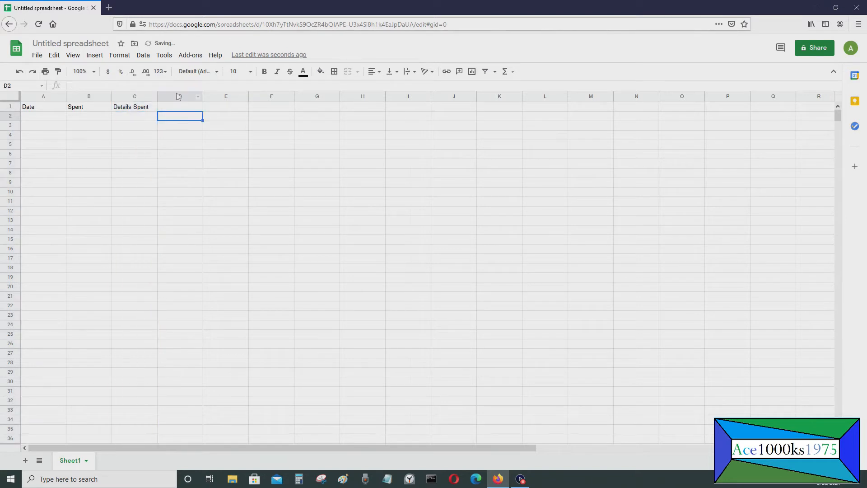
- Enter the header "Received" in cell D1
{"action": "left_click", "coordinate": [178, 96]}
{"action": "type", "text": "Recei"}
{"action": "key", "text": "BackSpace"}
{"action": "type", "text": "eived"}
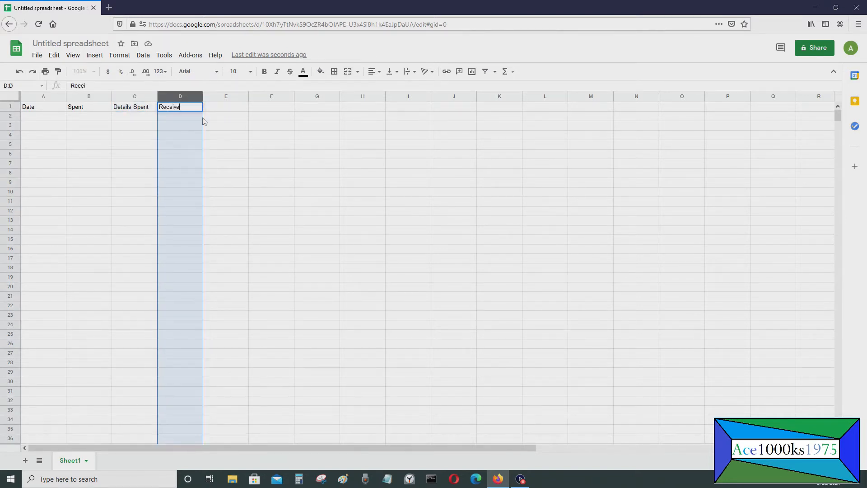
{"action": "key", "text": "Return"}
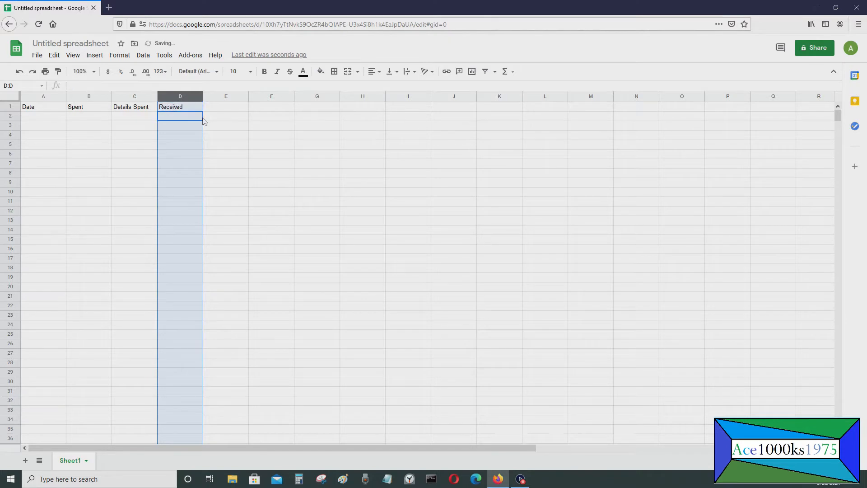
- Enter the header "Detal Received" in cell E1
{"action": "left_click", "coordinate": [222, 95]}
{"action": "type", "text": "Detai"}
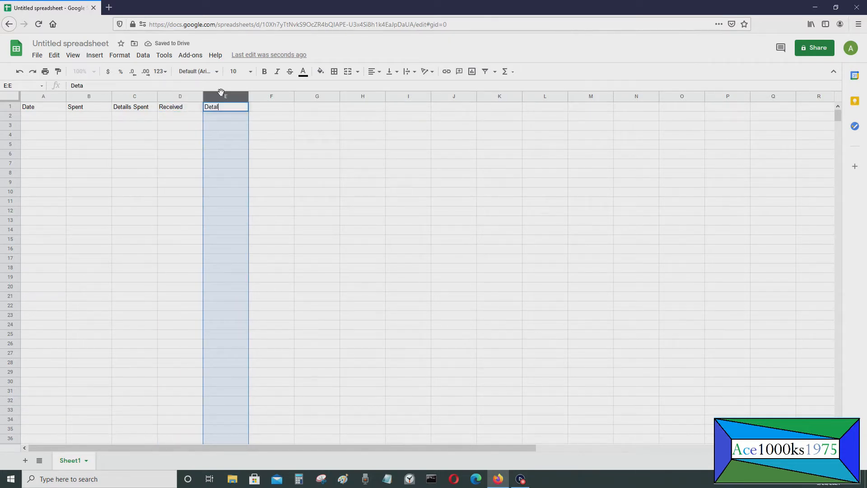
{"action": "type", "text": " Received"}
{"action": "key", "text": "Return"}
{"action": "left_click", "coordinate": [214, 145]}
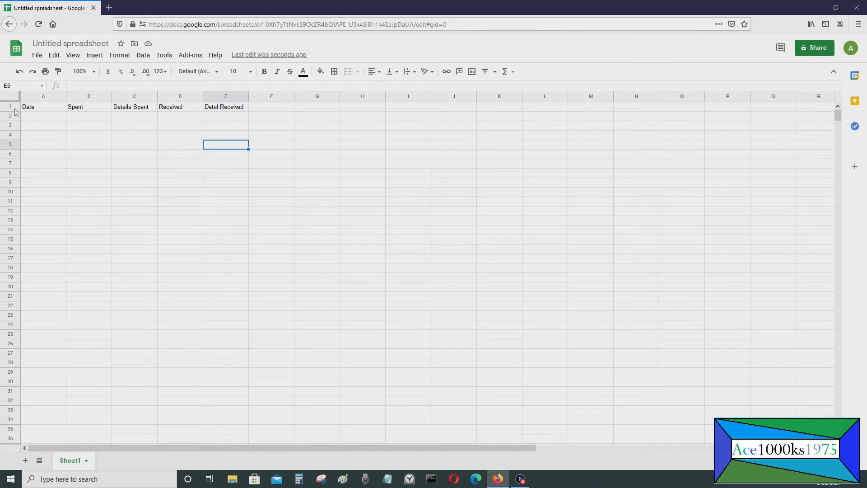
- Enter the header "Sum Total" in cell F1
{"action": "left_click", "coordinate": [274, 96]}
{"action": "type", "text": "T"}
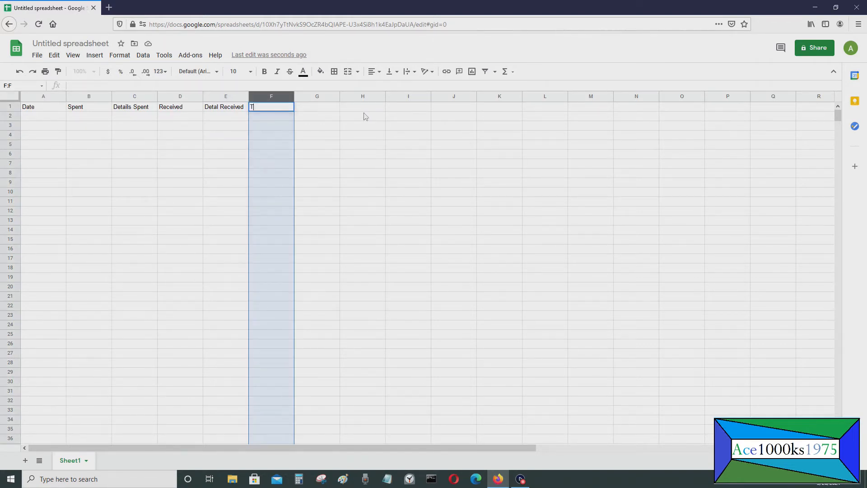
{"action": "type", "text": "otal"}
{"action": "key", "text": "BackSpace"}
{"action": "key", "text": "BackSpace"}
{"action": "key", "text": "BackSpace"}
{"action": "type", "text": "Sum Total"}
{"action": "key", "text": "Return"}
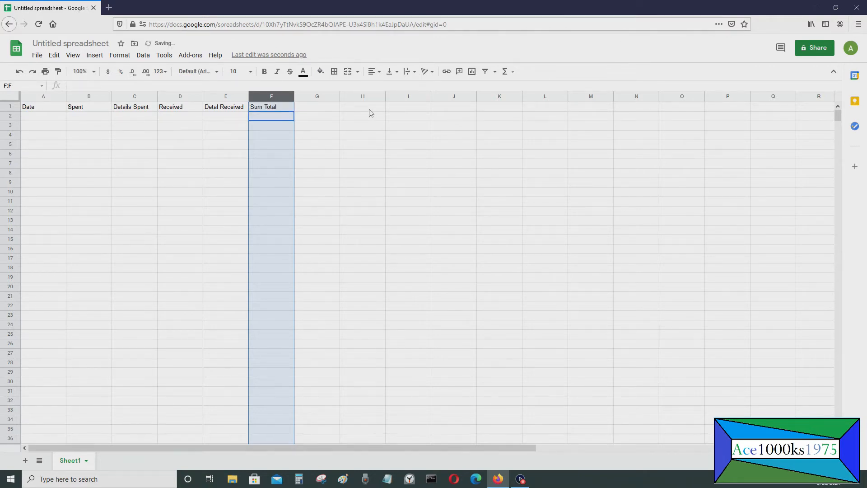
{"action": "left_click", "coordinate": [194, 161]}
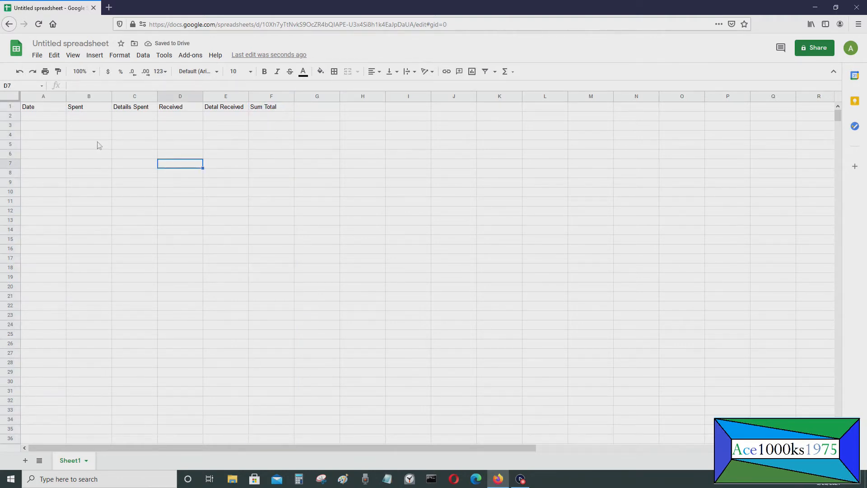
- Enter the date 03/26/2021 in cell A2, directly under the Date header
{"action": "left_click", "coordinate": [52, 120]}
{"action": "type", "text": "03/26/202"}
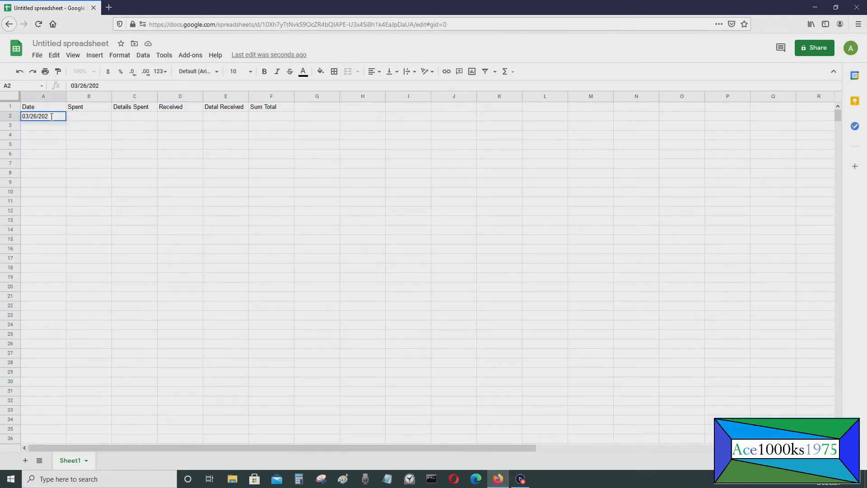
{"action": "type", "text": "1"}
{"action": "key", "text": "Return"}
- Record the first expense in row 2 with $50 under Spent and "Lunch" under Details Spent
{"action": "key", "text": "Up"}
{"action": "key", "text": "Right"}
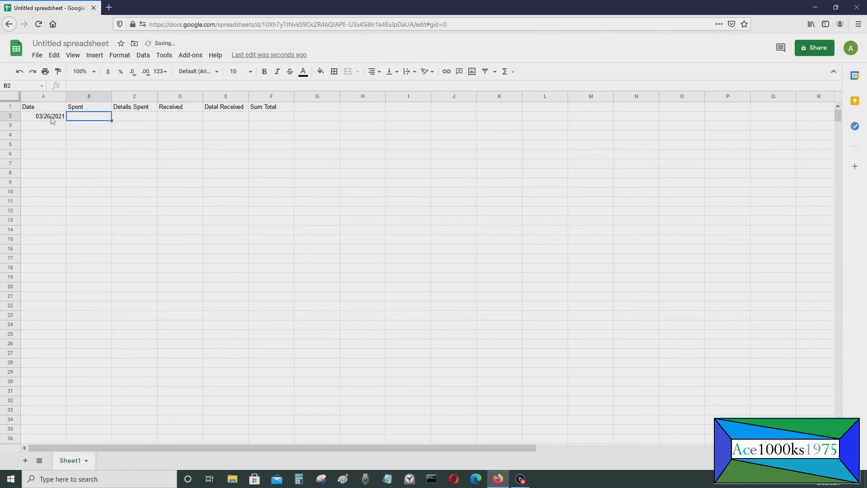
{"action": "type", "text": "$50"}
{"action": "key", "text": "Return"}
{"action": "key", "text": "Up"}
{"action": "key", "text": "Right"}
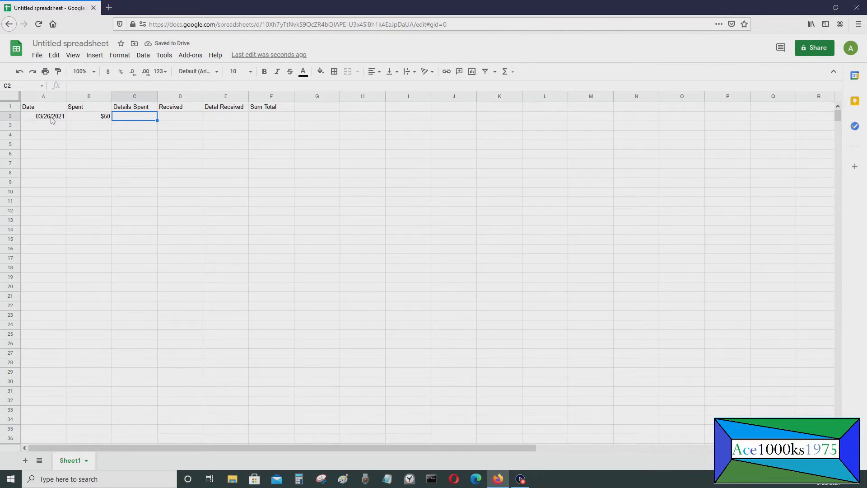
{"action": "type", "text": "Lunch"}
{"action": "key", "text": "Return"}
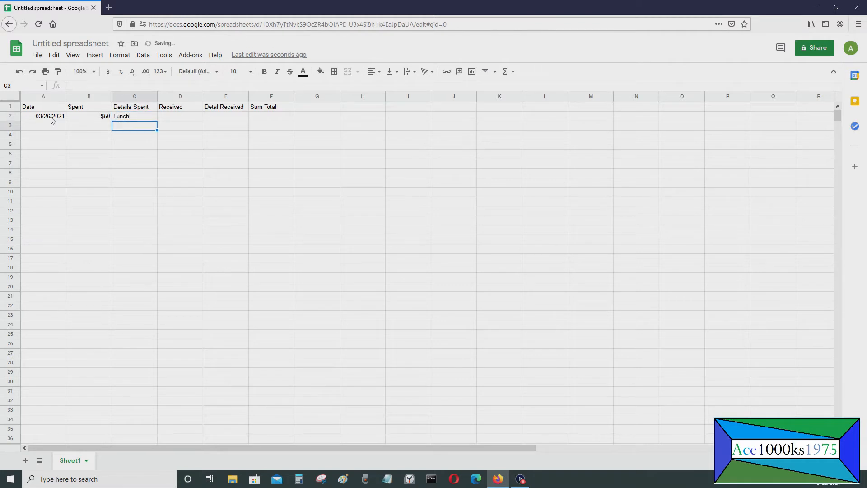
- Enter the starting balance of $1,000 in cell F2 under Sum Total
{"action": "key", "text": "Up"}
{"action": "key", "text": "Right"}
{"action": "key", "text": "Right"}
{"action": "key", "text": "Right"}
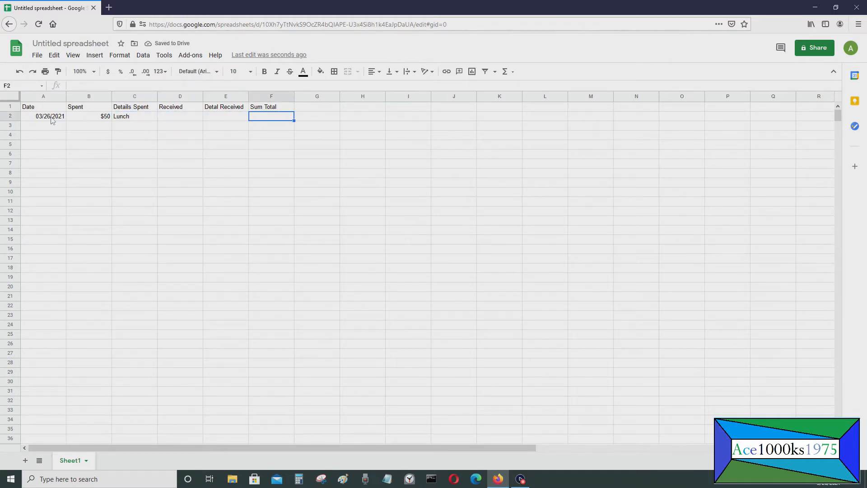
{"action": "type", "text": "$1,000"}
{"action": "key", "text": "Return"}
- Enter the date 03/27/2021 in cell A3 to begin the second record
{"action": "key", "text": "Up"}
{"action": "key", "text": "Down"}
{"action": "key", "text": "Left"}
{"action": "key", "text": "Left"}
{"action": "key", "text": "Left"}
{"action": "key", "text": "Left"}
{"action": "key", "text": "Left"}
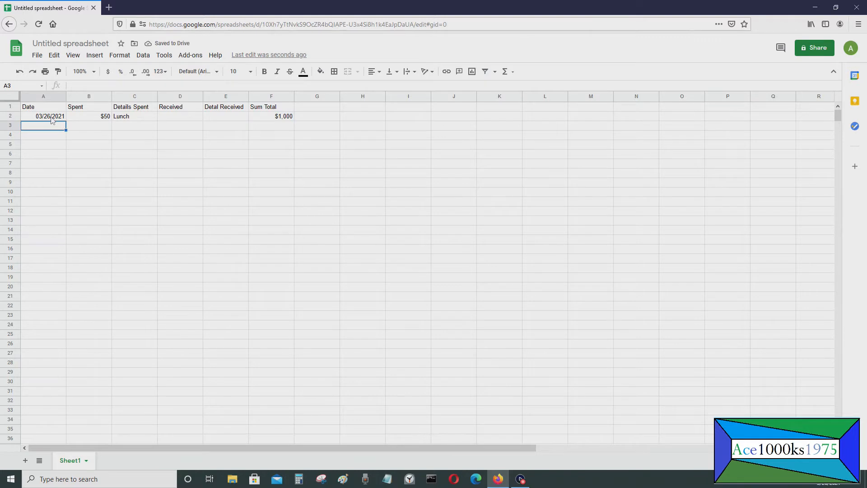
{"action": "type", "text": "03/27/2021"}
{"action": "key", "text": "Return"}
- Try the formula =F3+B3+C3 in cell F3 under Sum Total
{"action": "key", "text": "Up"}
{"action": "key", "text": "Right"}
{"action": "key", "text": "Right"}
{"action": "key", "text": "Right"}
{"action": "key", "text": "Right"}
{"action": "key", "text": "Right"}
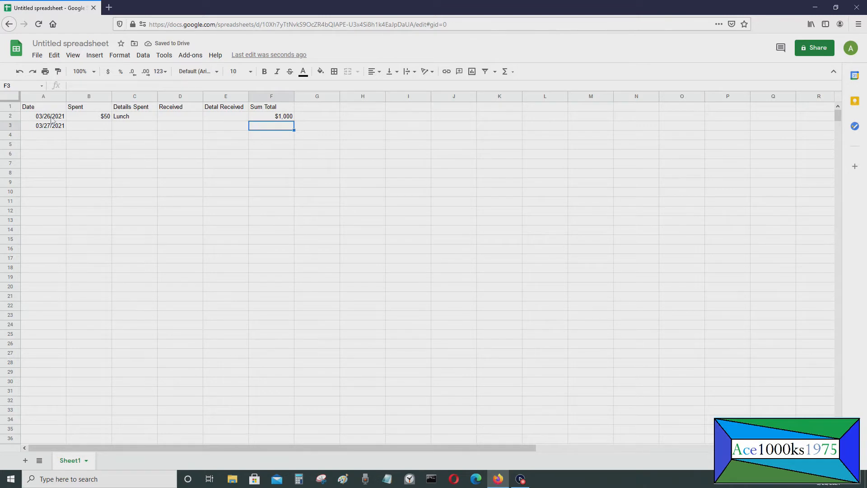
{"action": "type", "text": "="}
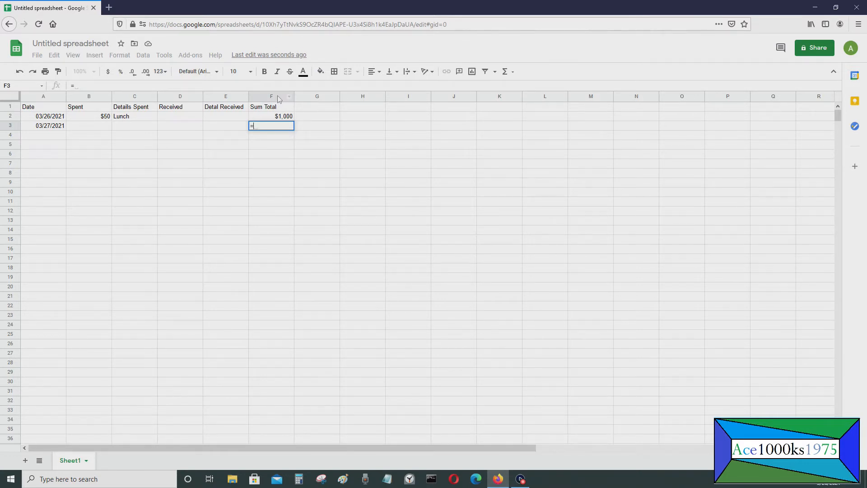
{"action": "type", "text": "F3"}
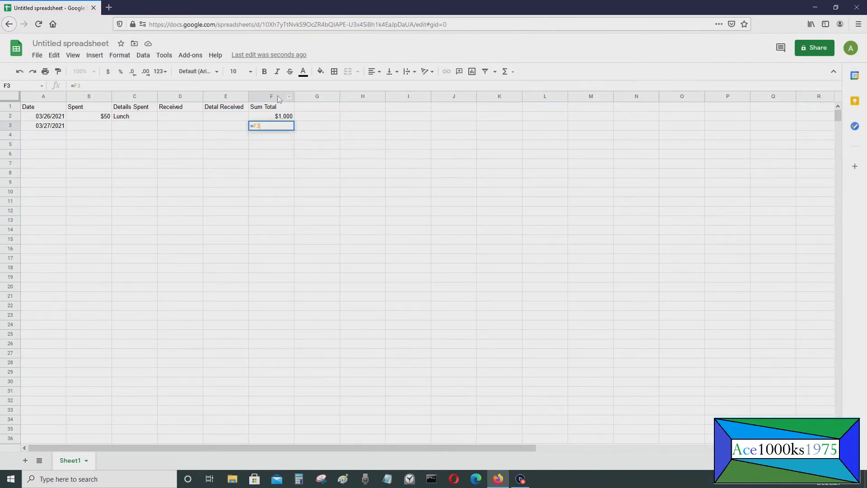
{"action": "type", "text": "+"}
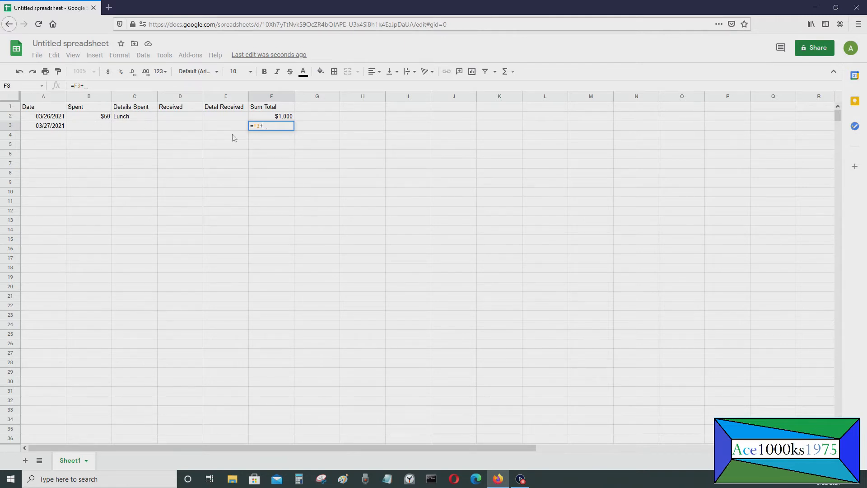
{"action": "type", "text": "B3"}
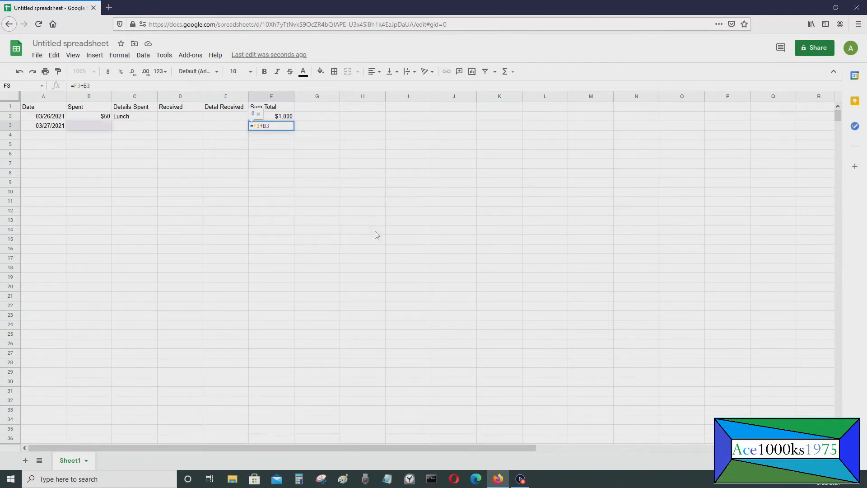
{"action": "type", "text": "+"}
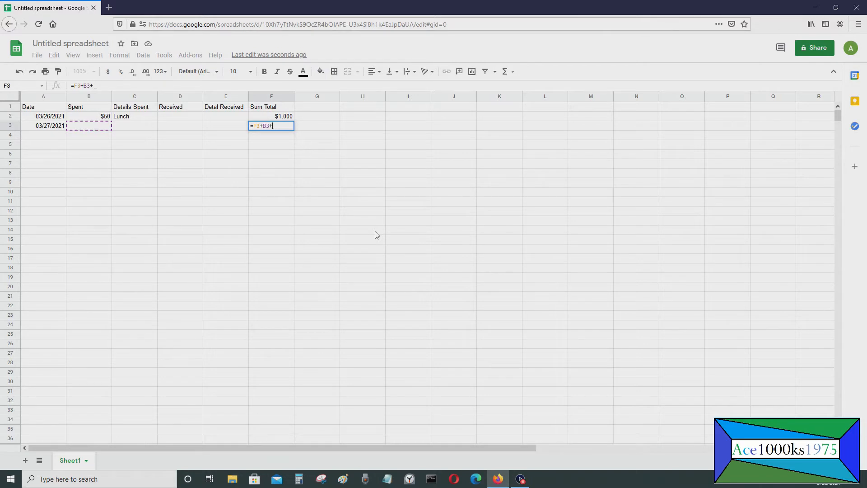
{"action": "type", "text": "C3"}
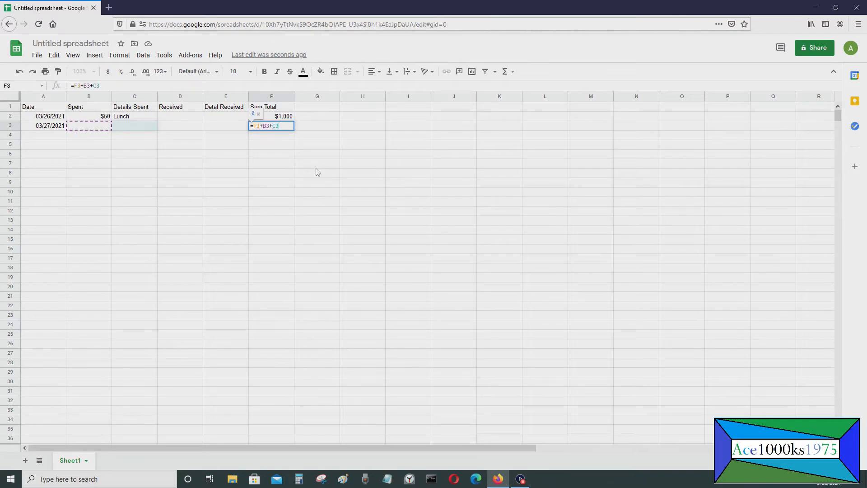
{"action": "key", "text": "Return"}
- Replace the starting balance in cell F2 with the formula =1000+B2
{"action": "left_click", "coordinate": [101, 118]}
{"action": "left_click", "coordinate": [137, 118]}
{"action": "left_click", "coordinate": [267, 117]}
{"action": "left_click", "coordinate": [120, 86]}
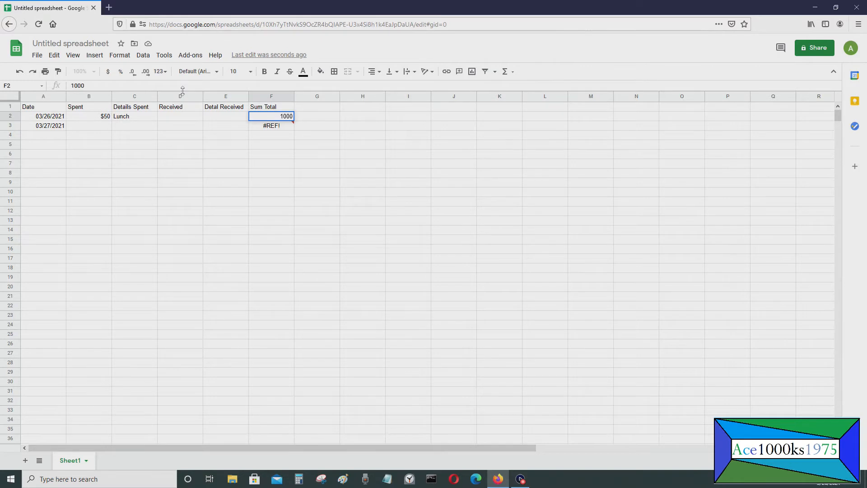
{"action": "key", "text": "BackSpace"}
{"action": "key", "text": "BackSpace"}
{"action": "key", "text": "BackSpace"}
{"action": "key", "text": "BackSpace"}
{"action": "type", "text": "="}
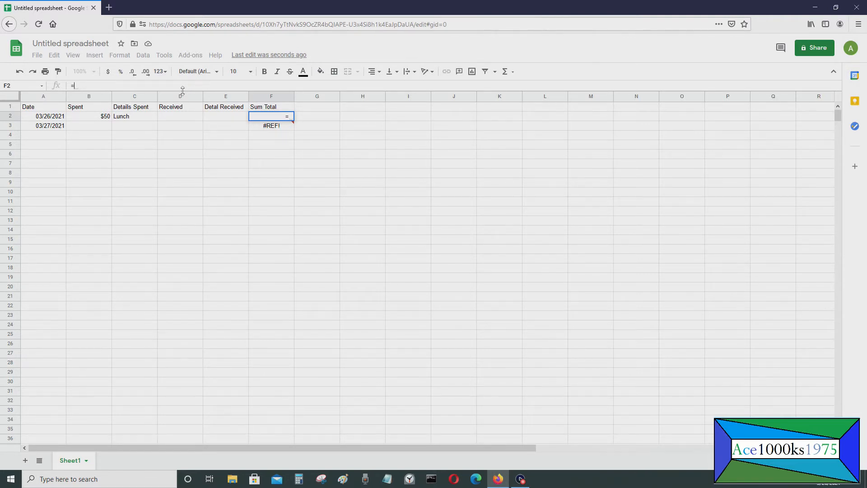
{"action": "type", "text": "1000+B2"}
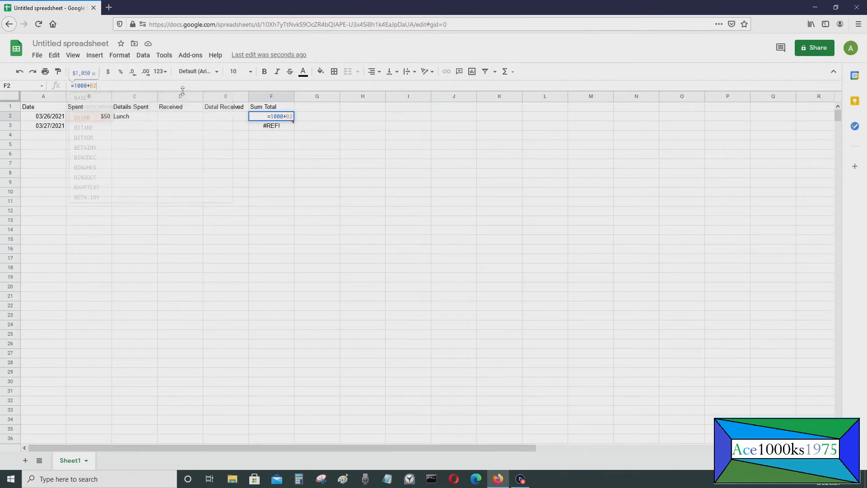
{"action": "key", "text": "Return"}
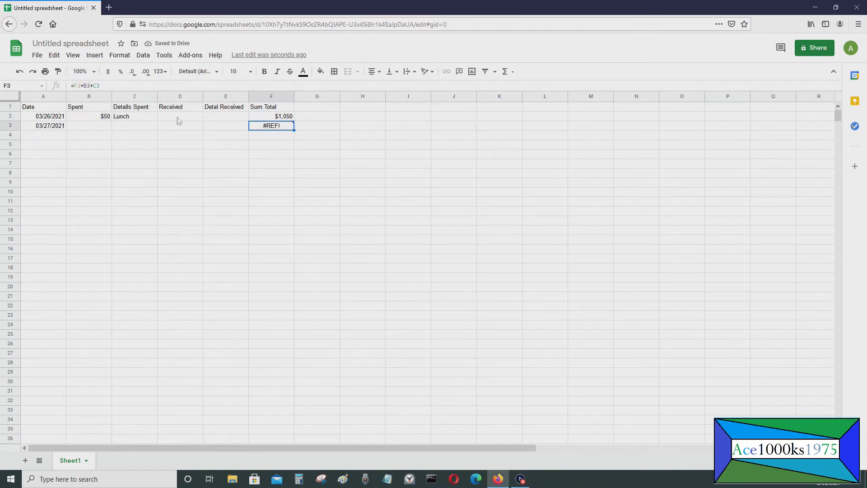
- Record the second expense in row 3 with $20 under Spent and "Car Cash" under Details Spent
{"action": "left_click", "coordinate": [94, 129]}
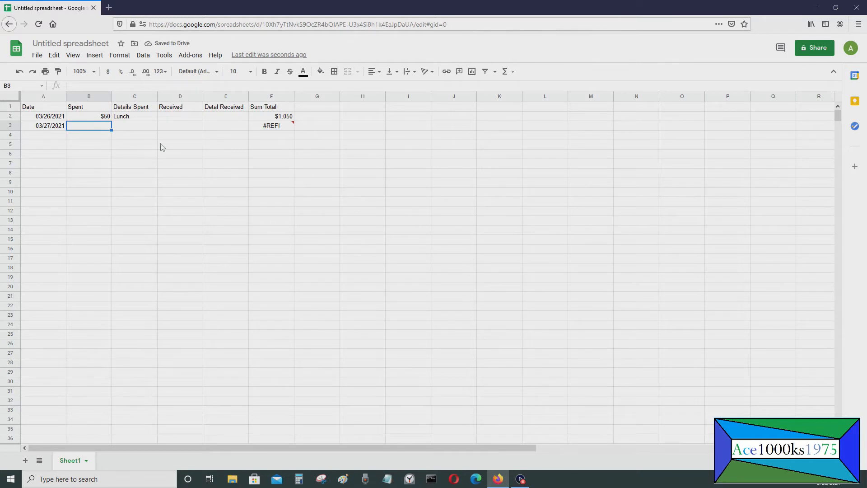
{"action": "type", "text": "20"}
{"action": "key", "text": "Return"}
{"action": "key", "text": "Up"}
{"action": "key", "text": "Right"}
{"action": "type", "text": "Car"}
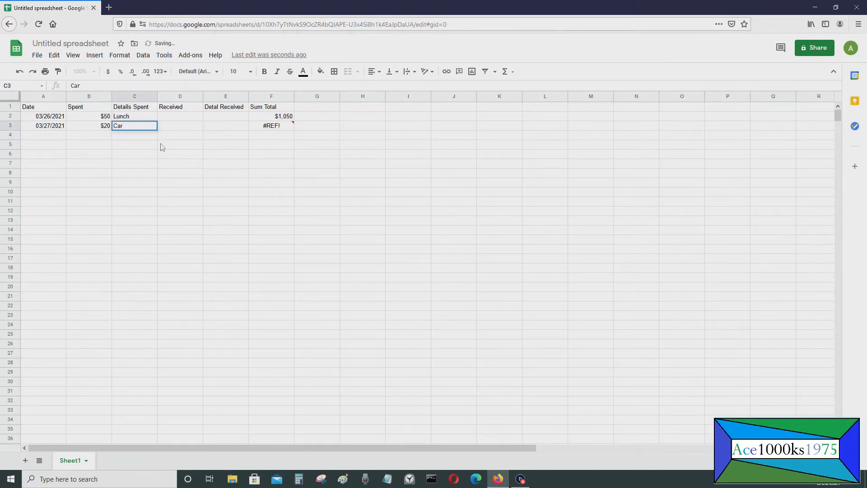
{"action": "type", "text": " Cash"}
{"action": "key", "text": "Return"}
- Enter $0 under Received for the 03/27/2021 record in row 3
{"action": "key", "text": "Up"}
{"action": "key", "text": "Right"}
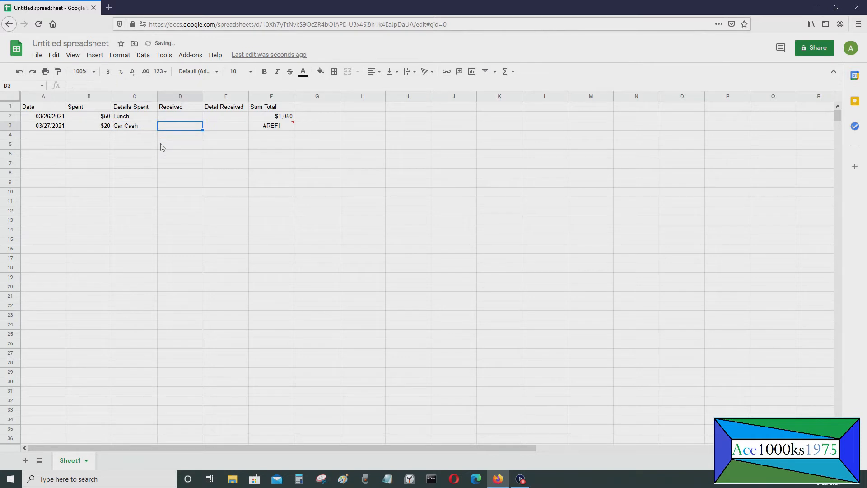
{"action": "type", "text": "$0"}
{"action": "key", "text": "Return"}
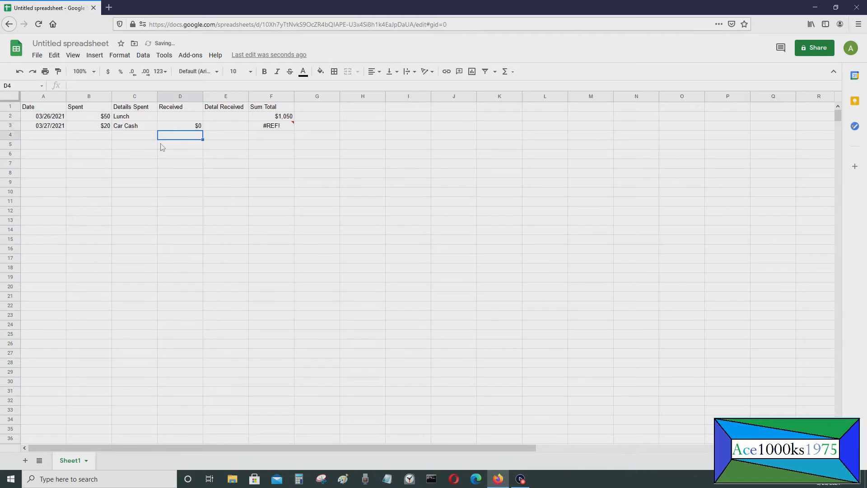
- Fill the Sum Total formula from cell F2 down into cell F3
{"action": "left_click", "coordinate": [283, 117]}
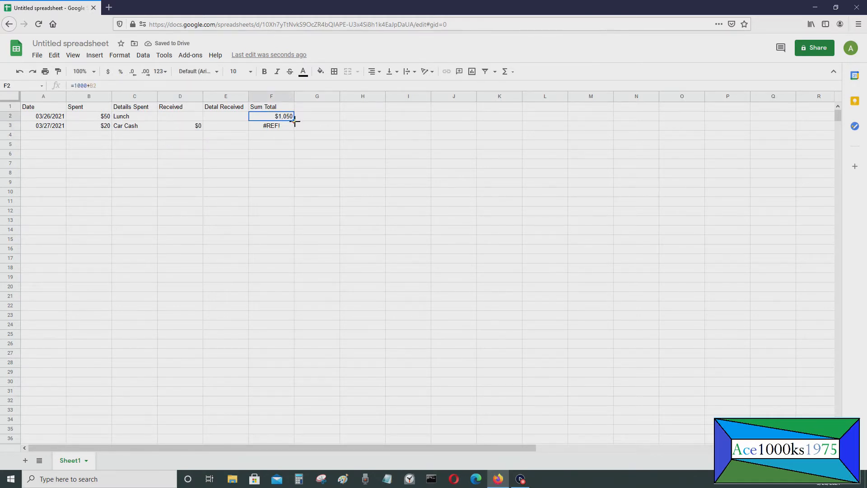
{"action": "left_click_drag", "start_coordinate": [294, 120], "coordinate": [293, 127]}
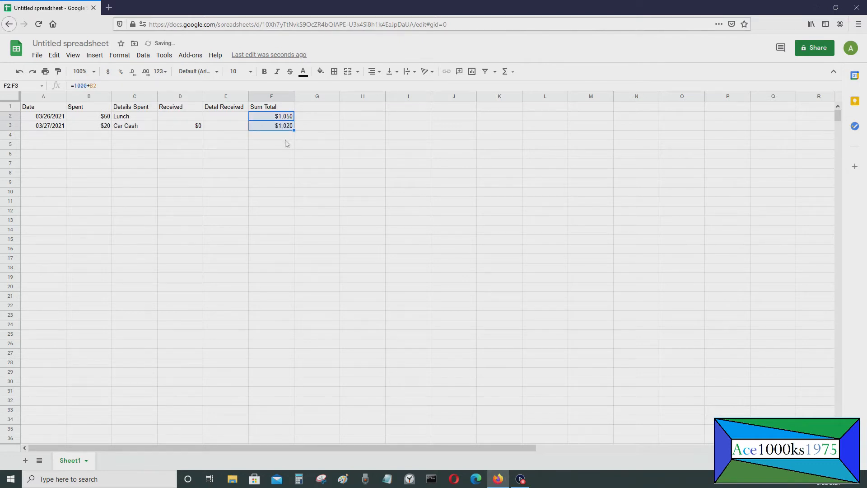
{"action": "left_click", "coordinate": [285, 140]}
- Replace the contents of cell F3 with the running-total formula =F2+B3+D3
{"action": "left_click", "coordinate": [284, 127]}
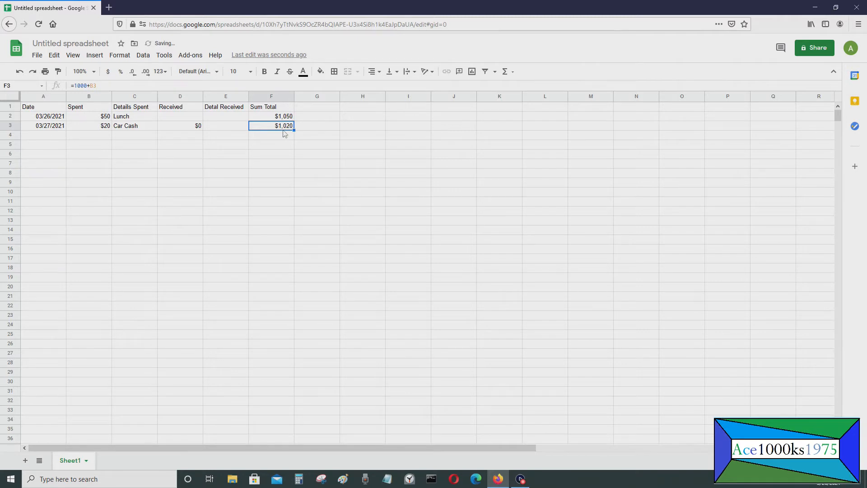
{"action": "key", "text": "Delete"}
{"action": "type", "text": "="}
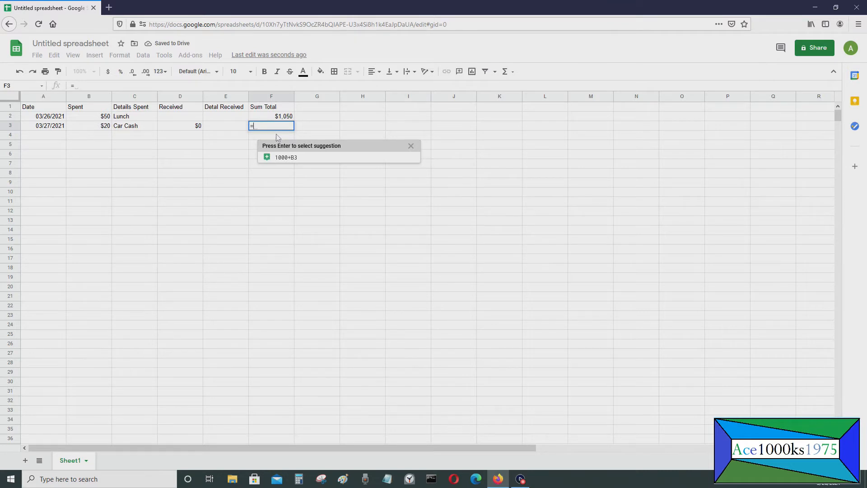
{"action": "type", "text": "F"}
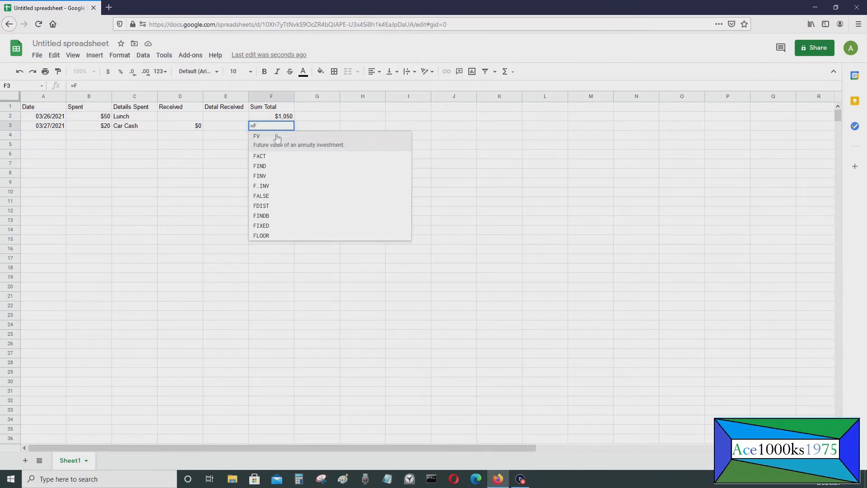
{"action": "type", "text": "3+"}
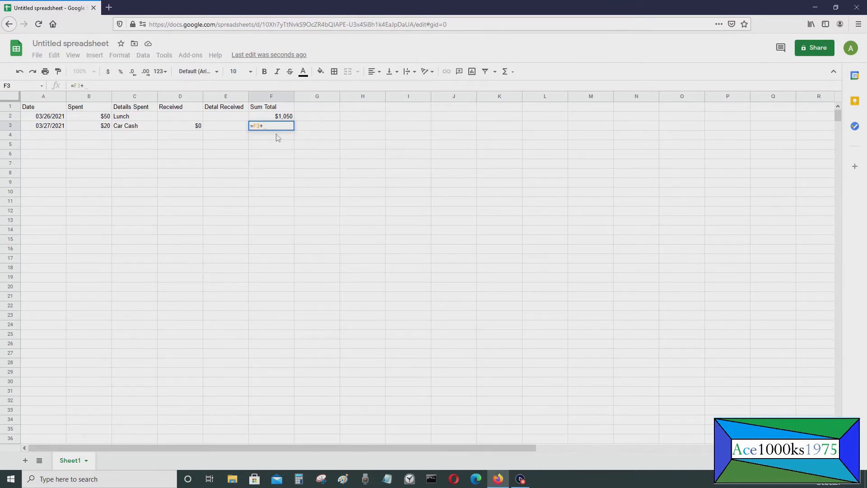
{"action": "key", "text": "BackSpace"}
{"action": "key", "text": "BackSpace"}
{"action": "type", "text": "2+B"}
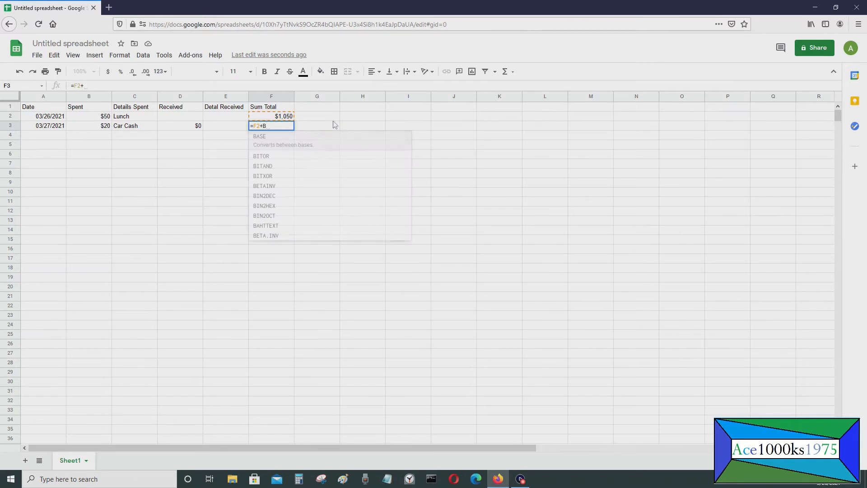
{"action": "type", "text": "3"}
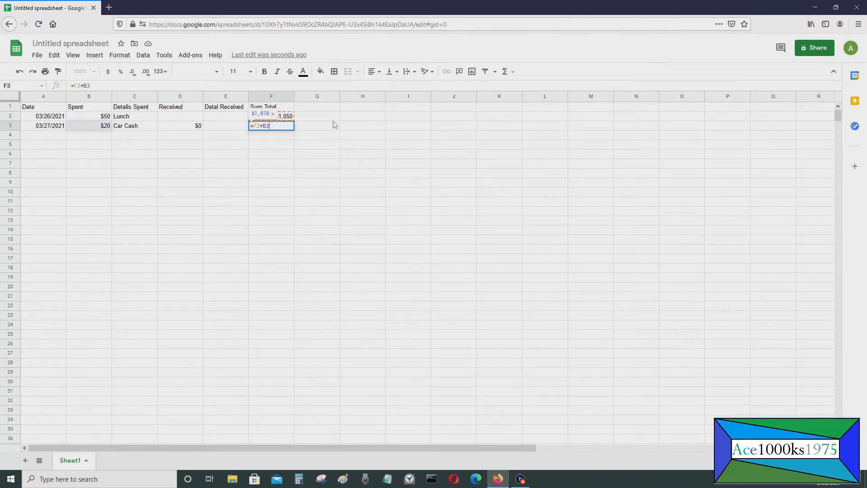
{"action": "type", "text": "+D3"}
{"action": "key", "text": "Return"}
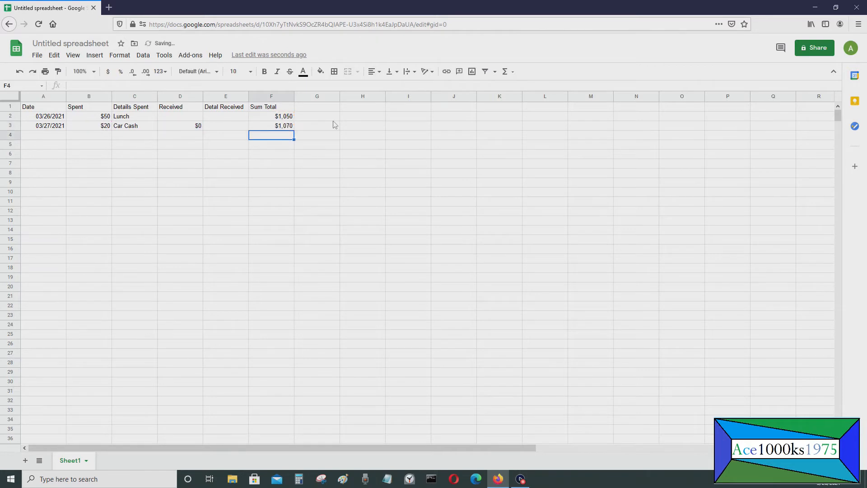
{"action": "left_click", "coordinate": [286, 127]}
- Enter the date 03/28/2021 in cell A4 to begin the third record
{"action": "left_click", "coordinate": [52, 134]}
{"action": "type", "text": "03/2"}
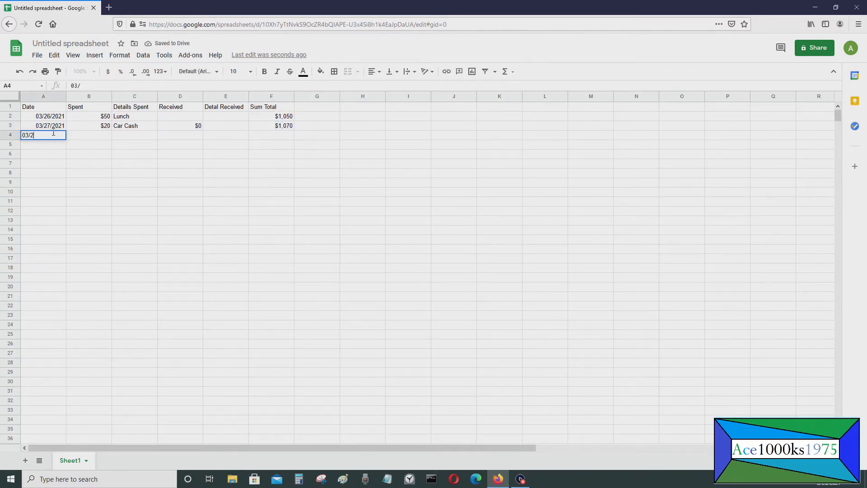
{"action": "type", "text": "8./2021"}
{"action": "key", "text": "Tab"}
- Record income in row 4 with $1,000 under Received and "Payroll" under Detal Received
{"action": "key", "text": "Tab"}
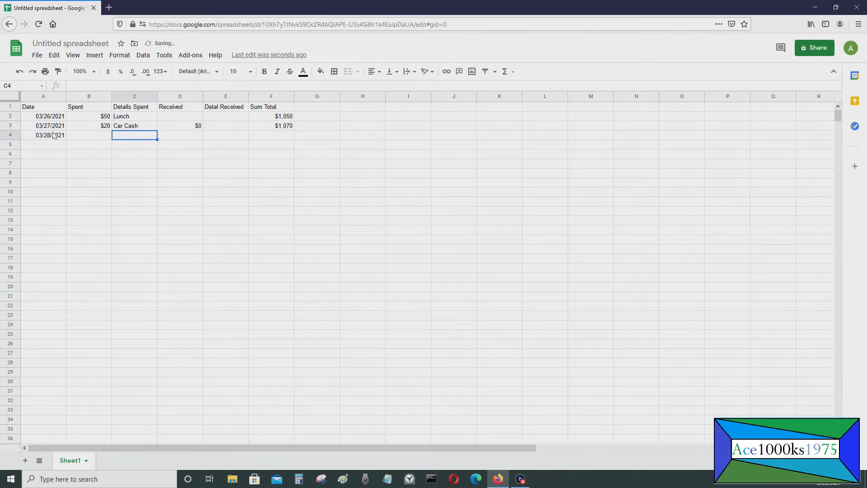
{"action": "key", "text": "Tab"}
{"action": "type", "text": "$1000"}
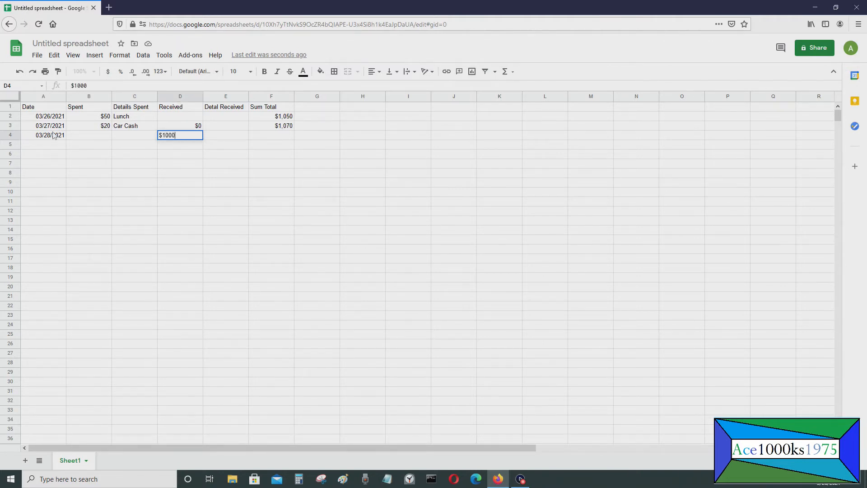
{"action": "key", "text": "Return"}
{"action": "key", "text": "Up"}
{"action": "key", "text": "Right"}
{"action": "key", "text": "Right"}
{"action": "key", "text": "Right"}
{"action": "key", "text": "Right"}
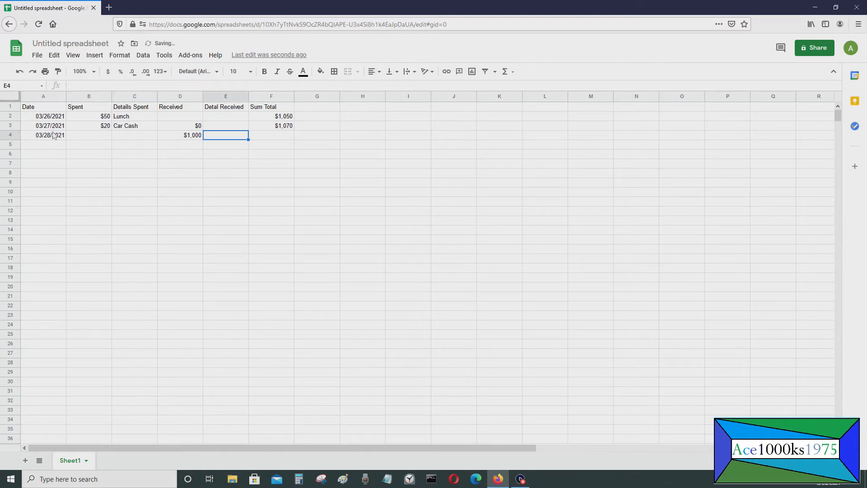
{"action": "type", "text": "Payroll"}
{"action": "key", "text": "Return"}
- Enter $0 under Spent for the 03/28/2021 record in row 4
{"action": "key", "text": "Up"}
{"action": "key", "text": "Left"}
{"action": "key", "text": "Left"}
{"action": "key", "text": "Left"}
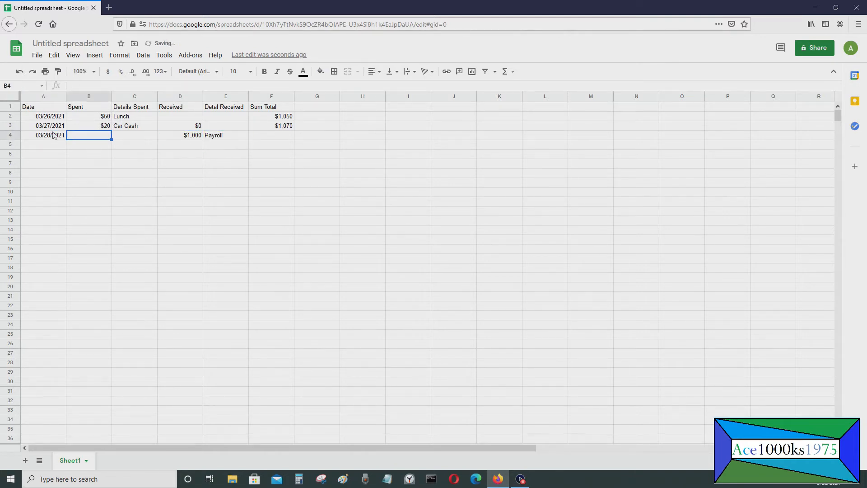
{"action": "type", "text": "$0"}
{"action": "key", "text": "Return"}
- Fill the running-total formula from cell F3 down into cell F4
{"action": "key", "text": "Up"}
{"action": "key", "text": "Right"}
{"action": "key", "text": "Right"}
{"action": "key", "text": "Right"}
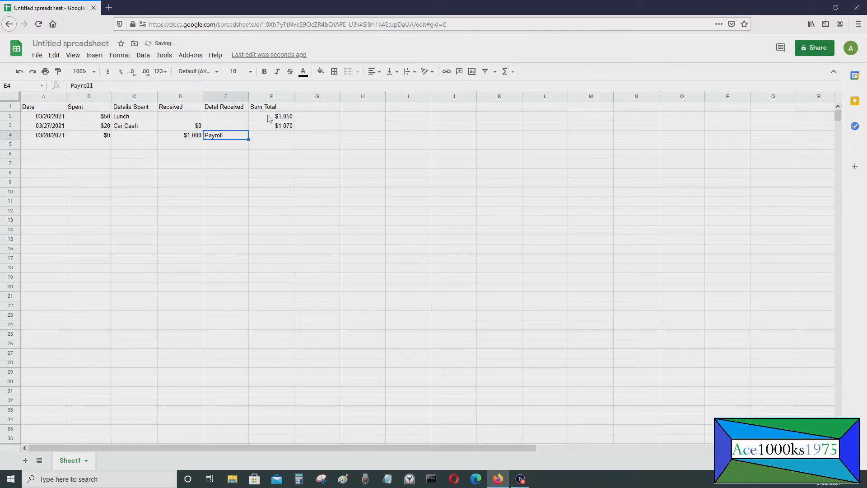
{"action": "left_click", "coordinate": [280, 126]}
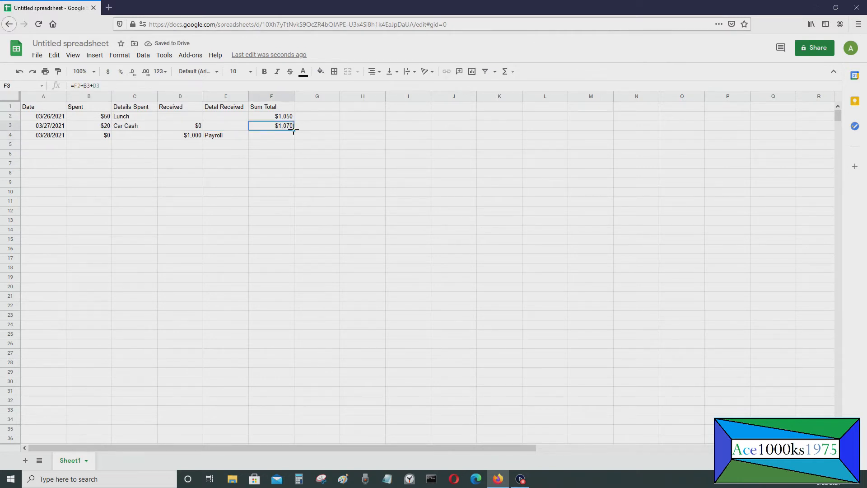
{"action": "left_click_drag", "start_coordinate": [293, 131], "coordinate": [292, 139]}
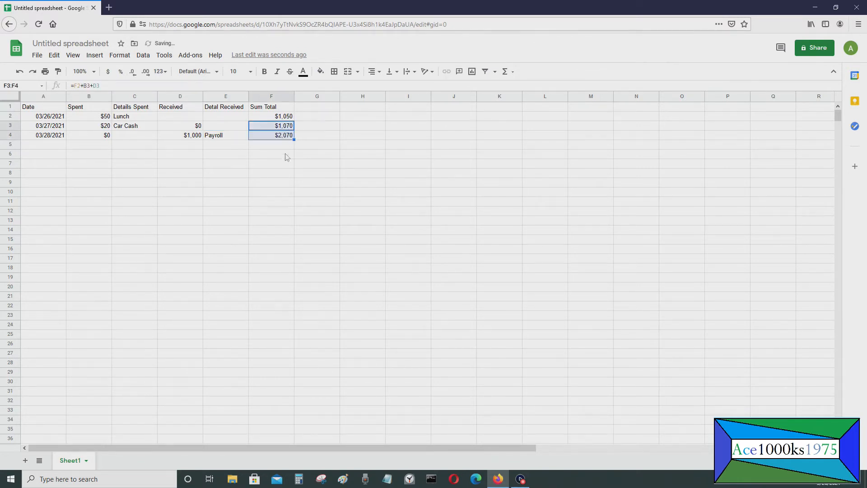
{"action": "left_click", "coordinate": [267, 135]}
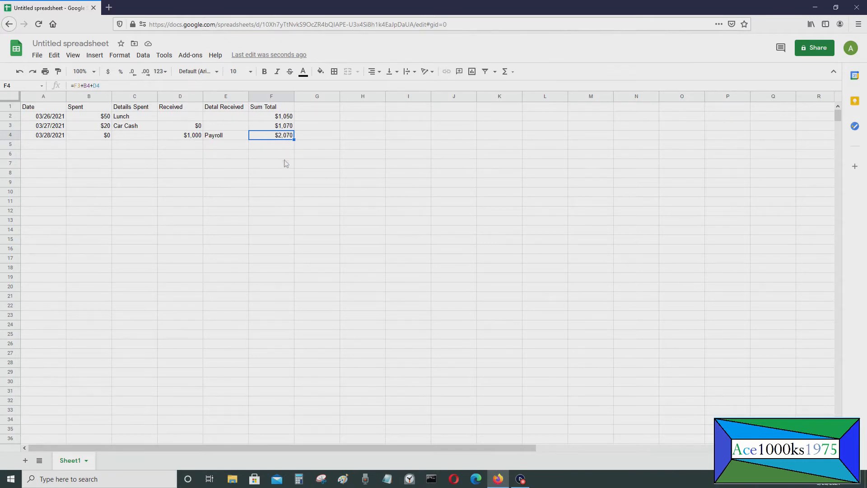
- Clear the Sum Total formulas from cells F4 and F3
{"action": "key", "text": "Delete"}
{"action": "left_click", "coordinate": [278, 120]}
{"action": "left_click", "coordinate": [281, 129]}
{"action": "key", "text": "Delete"}
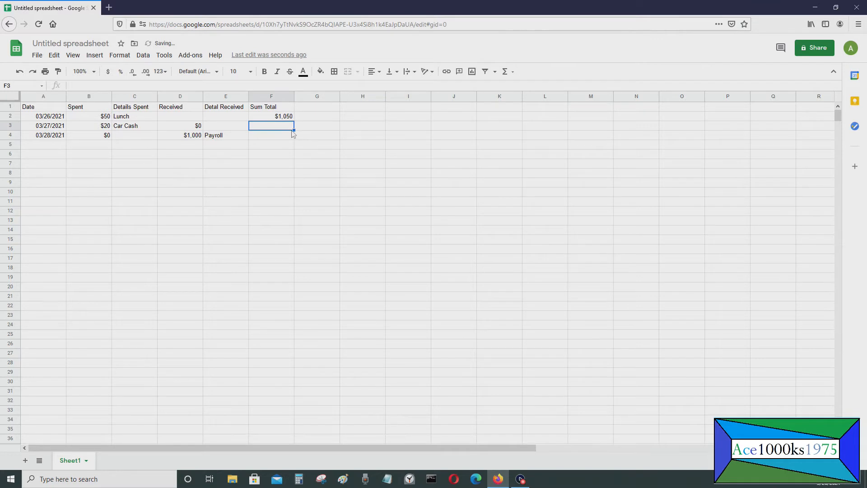
- Try the running-total formula =F3+B3+D3 in cell F3
{"action": "type", "text": "="}
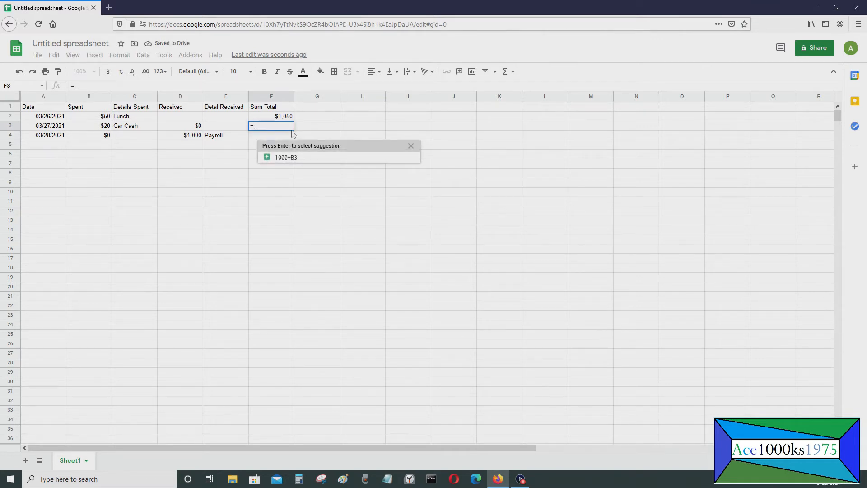
{"action": "type", "text": "F"}
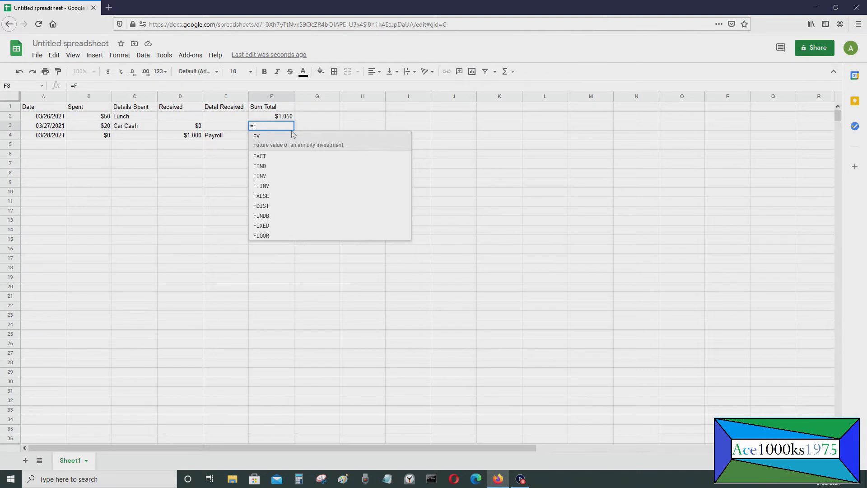
{"action": "type", "text": "3+"}
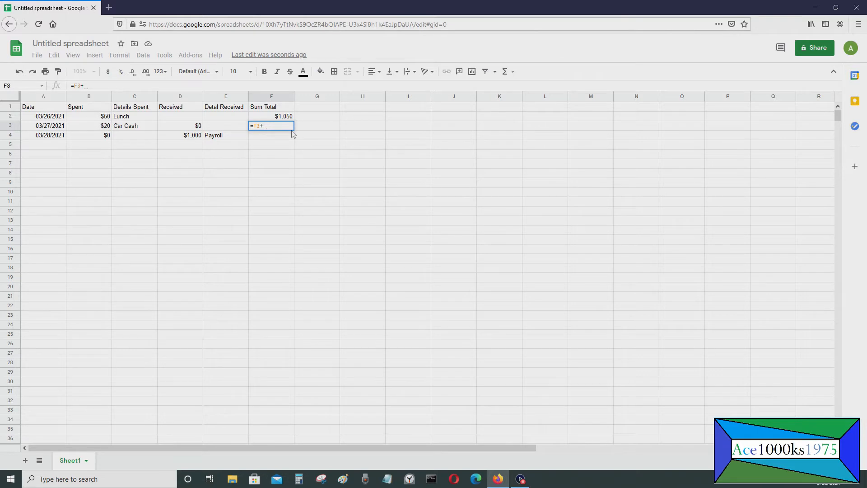
{"action": "type", "text": "B"}
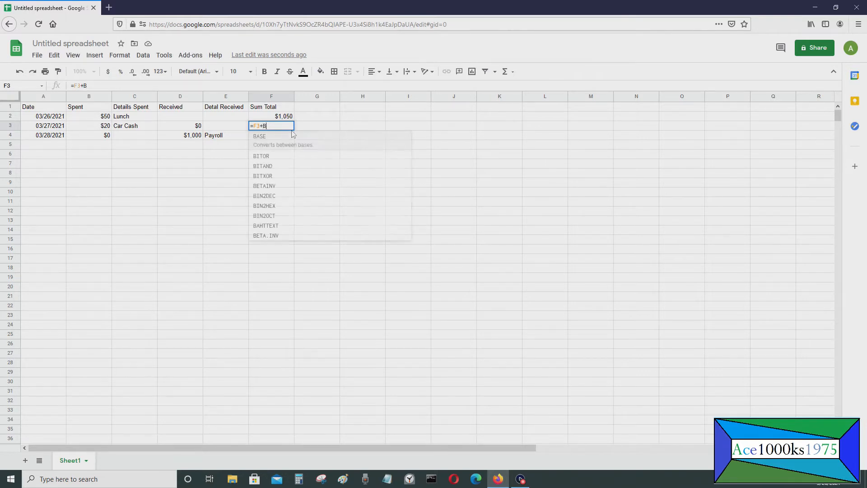
{"action": "type", "text": "3+D3"}
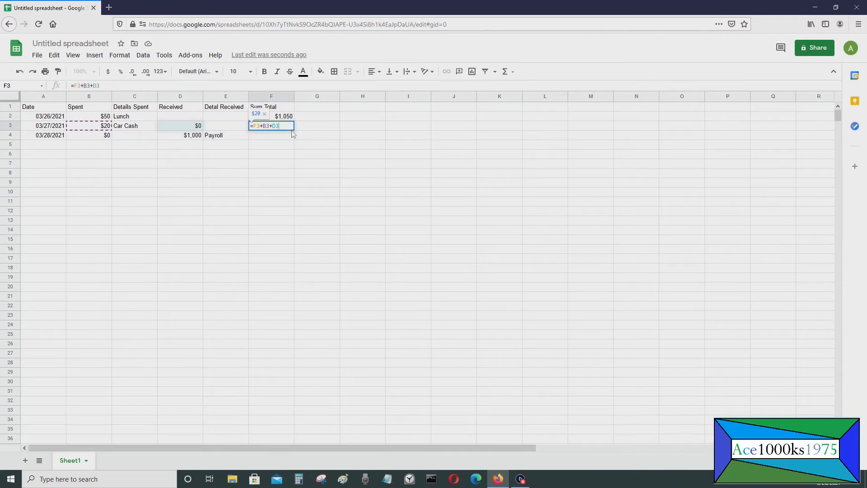
{"action": "key", "text": "Return"}
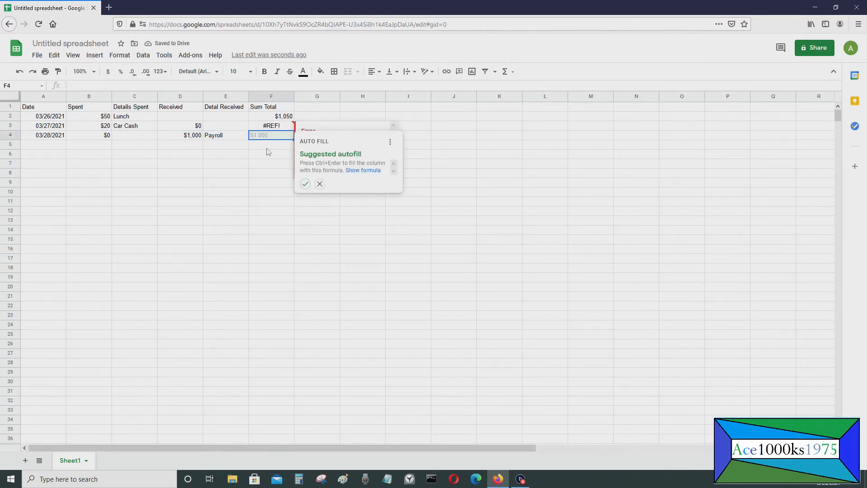
- Clear the Sum Total formula from cell F3
{"action": "left_click", "coordinate": [277, 119]}
{"action": "left_click", "coordinate": [277, 126]}
{"action": "key", "text": "Delete"}
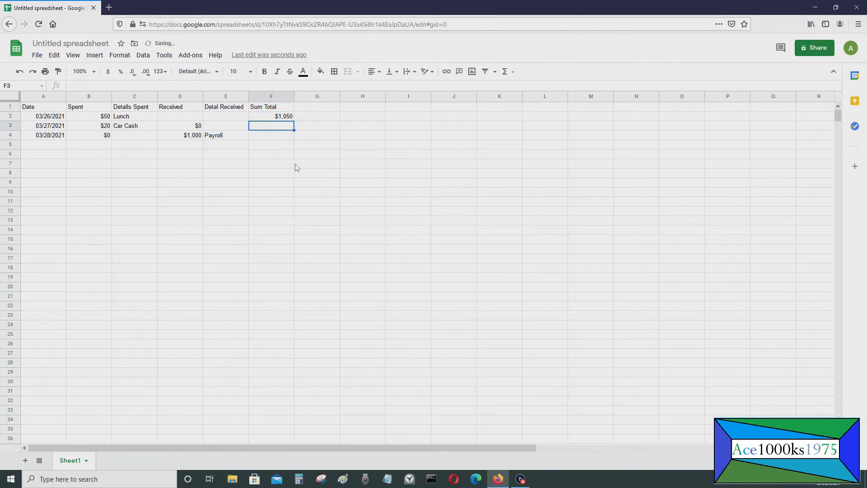
{"action": "type", "text": "="}
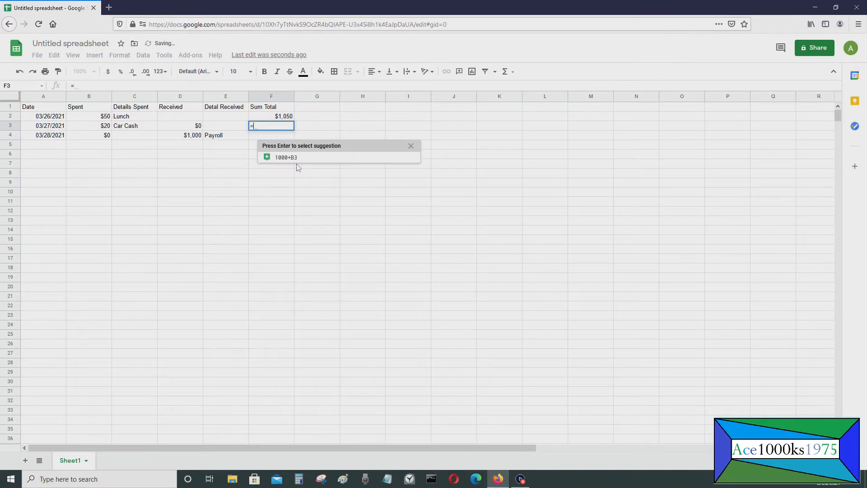
{"action": "type", "text": "F2"}
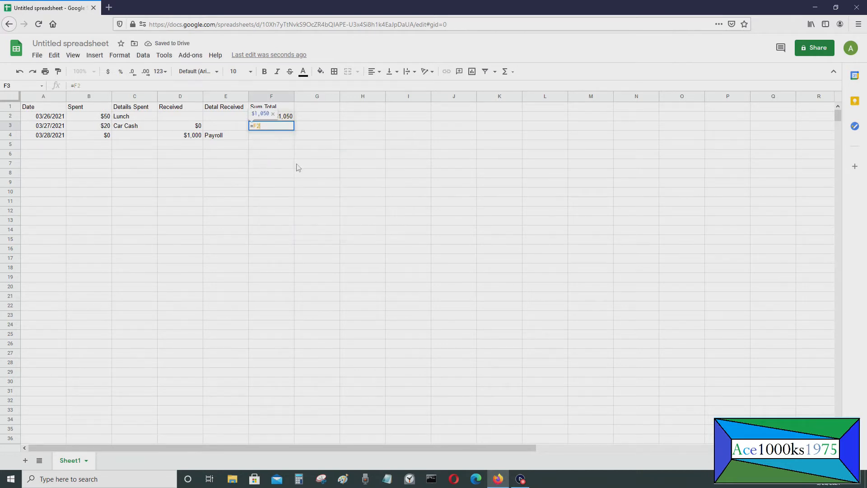
{"action": "type", "text": "+"}
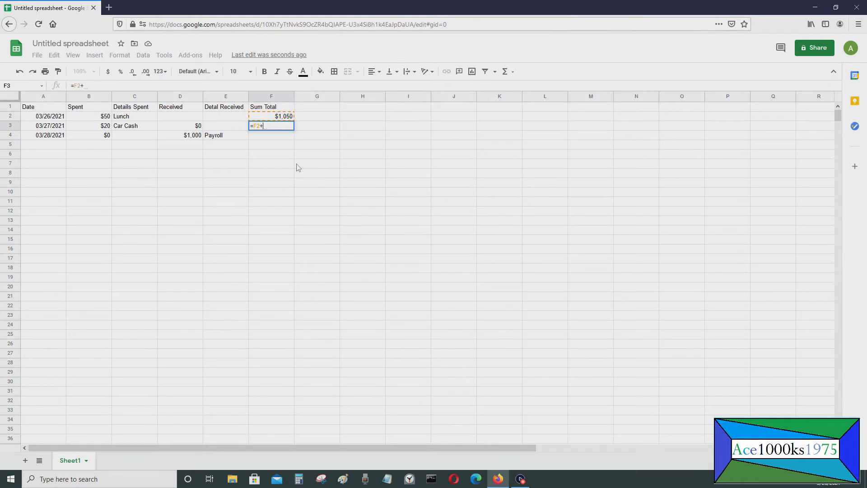
{"action": "key", "text": "BackSpace"}
{"action": "key", "text": "BackSpace"}
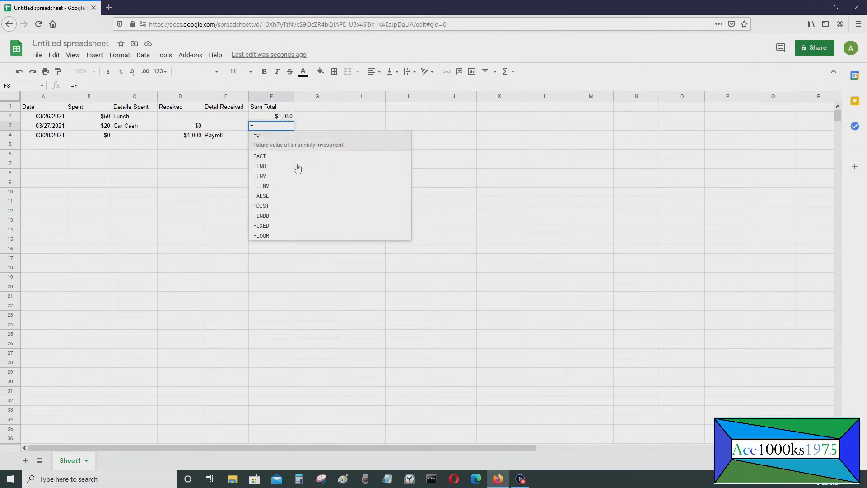
{"action": "key", "text": "BackSpace"}
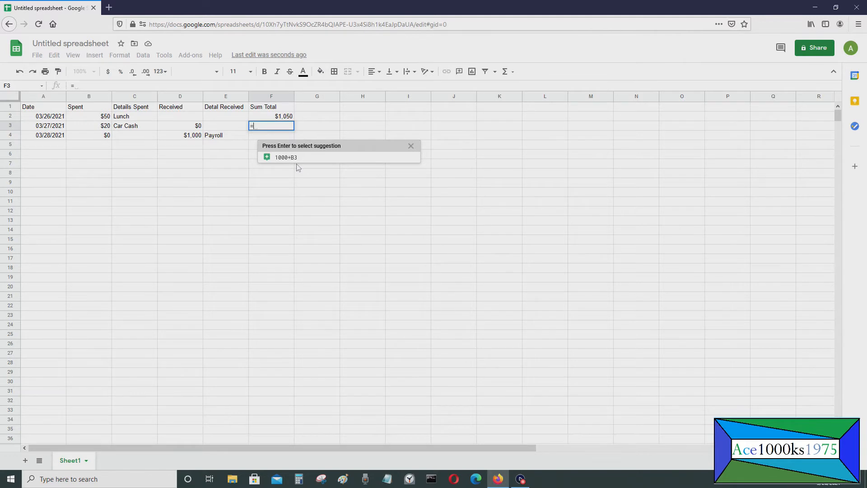
- Enter the formula =B3+D3 in cell F3 to add the row's Spent and Received amounts
{"action": "type", "text": "B3+"}
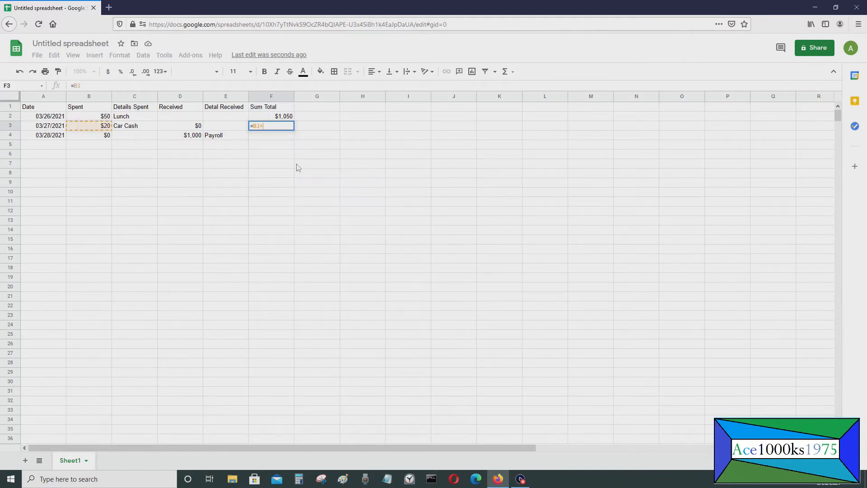
{"action": "type", "text": "D3"}
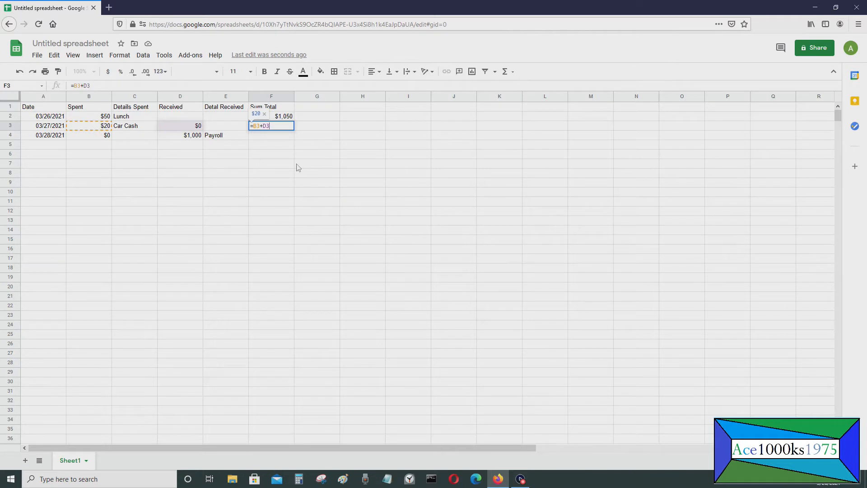
{"action": "key", "text": "Return"}
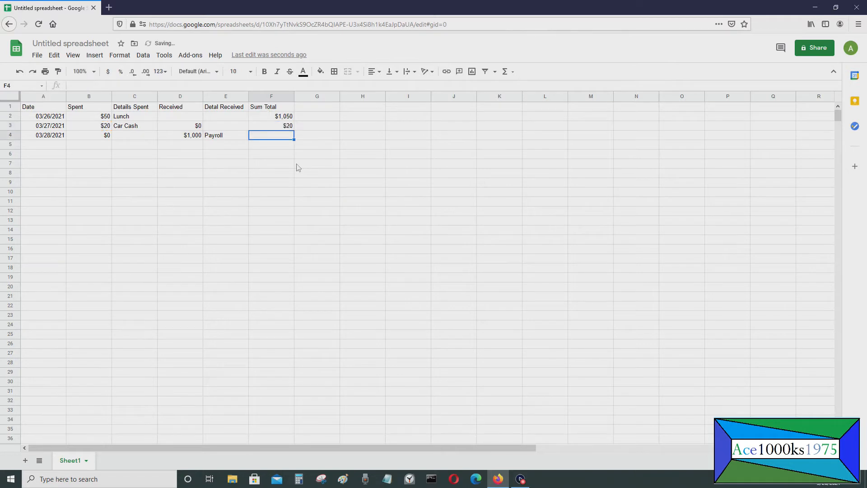
- Extend the Sum Total formula in cell F3 with the previous row's total so it reads =B3+D3+F2
{"action": "left_click", "coordinate": [274, 121]}
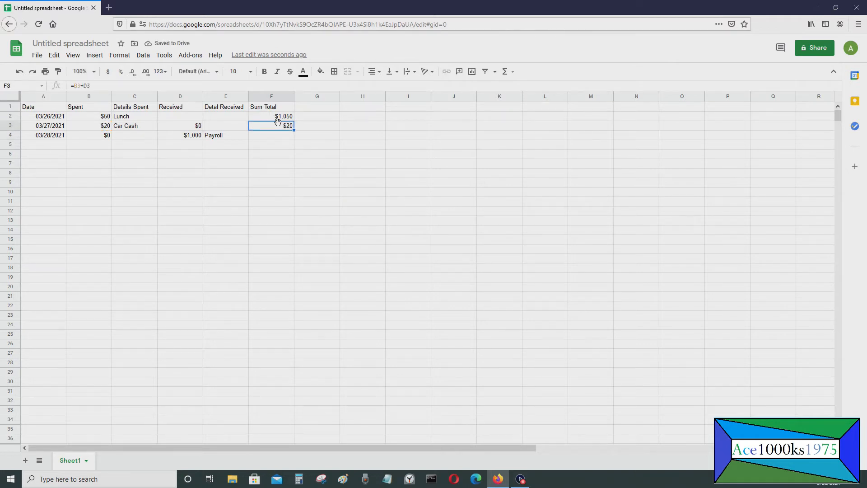
{"action": "left_click", "coordinate": [124, 86]}
{"action": "type", "text": "+"}
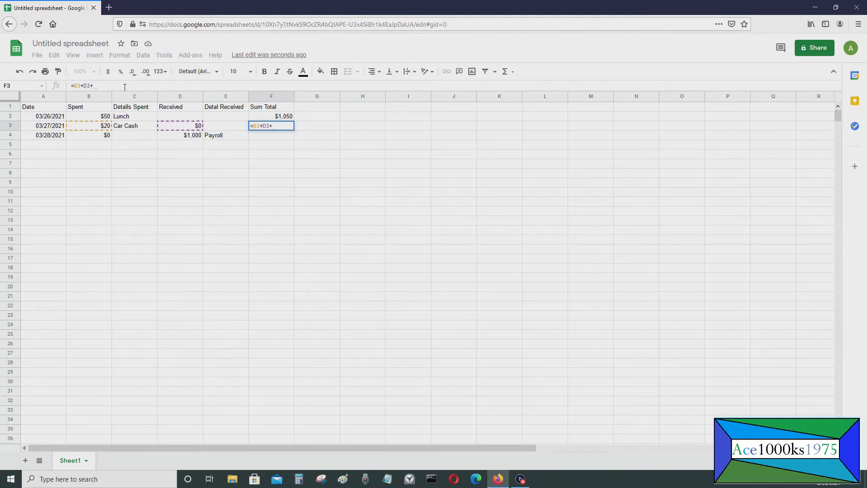
{"action": "type", "text": "F"}
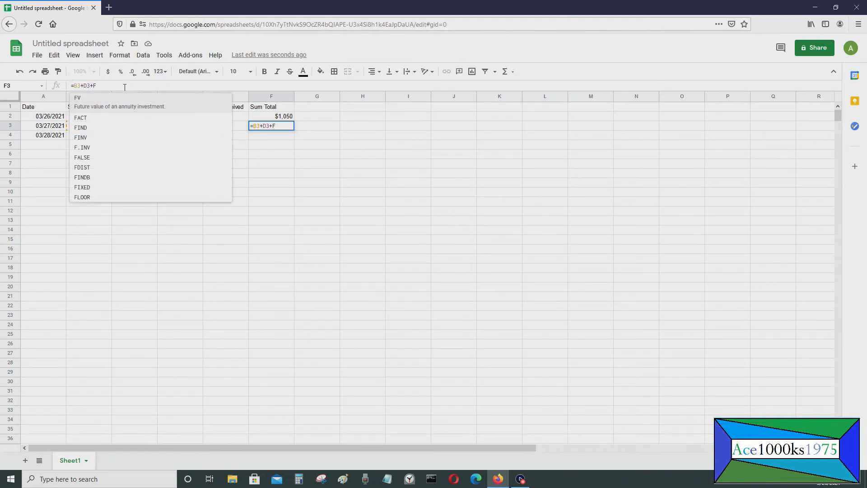
{"action": "type", "text": "2"}
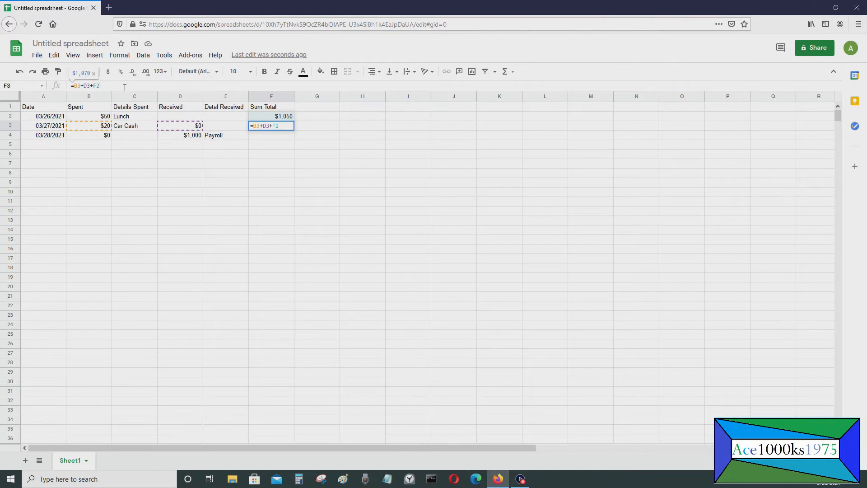
{"action": "key", "text": "Return"}
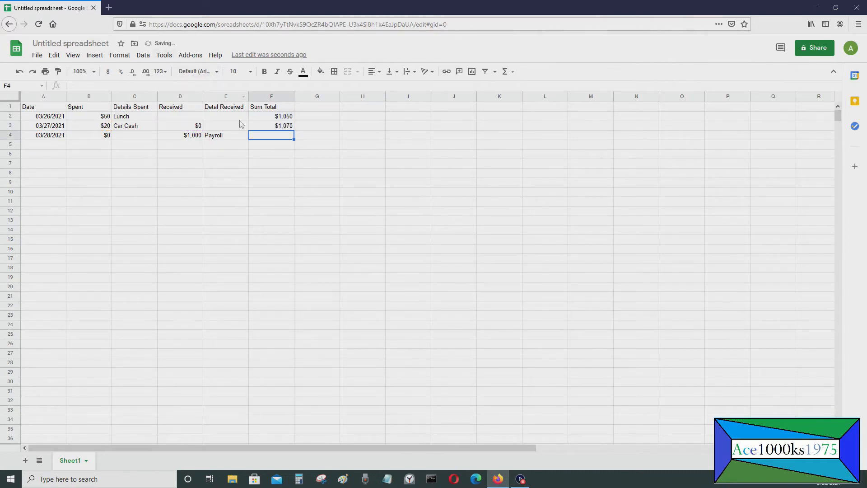
- Fill the Sum Total formula from cell F3 down into cell F4
{"action": "left_click", "coordinate": [262, 120]}
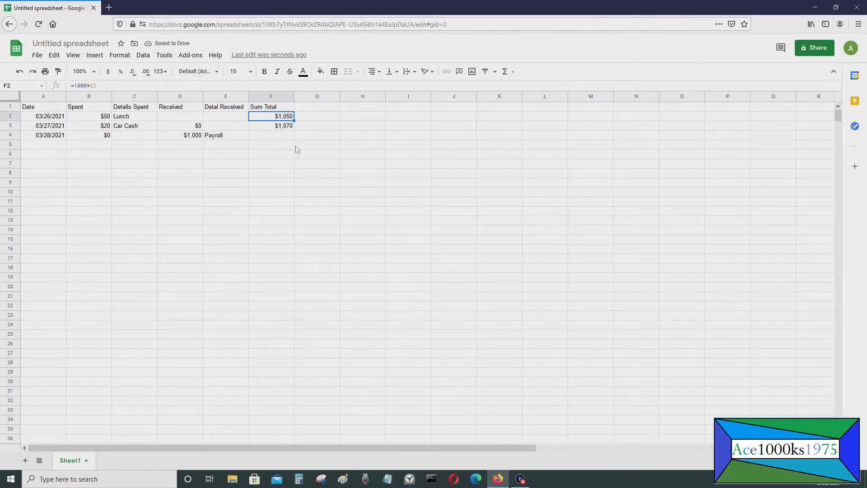
{"action": "left_click", "coordinate": [279, 128]}
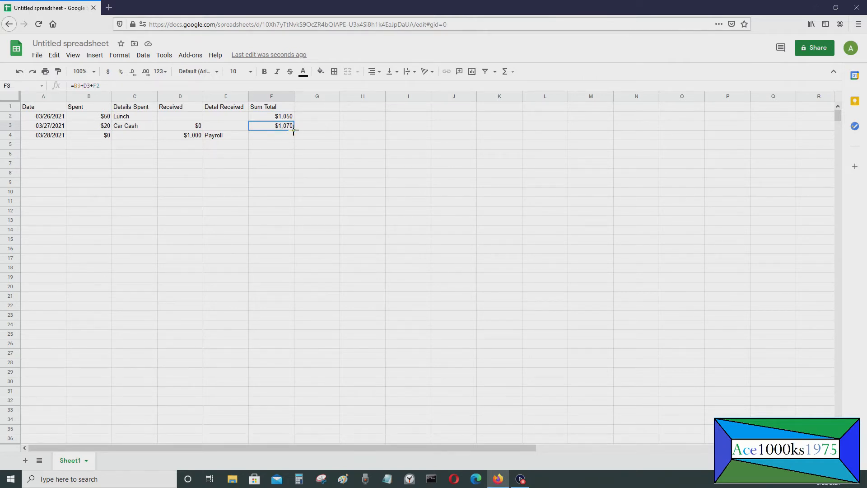
{"action": "left_click_drag", "start_coordinate": [294, 132], "coordinate": [292, 139]}
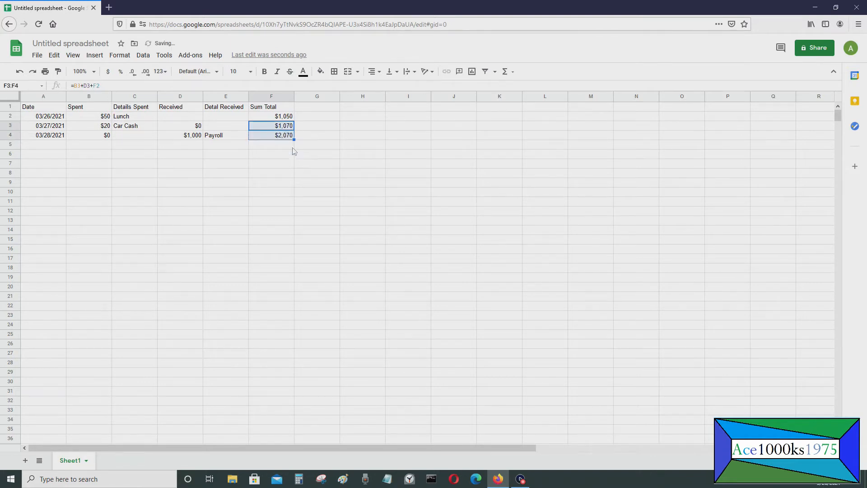
{"action": "left_click", "coordinate": [279, 146]}
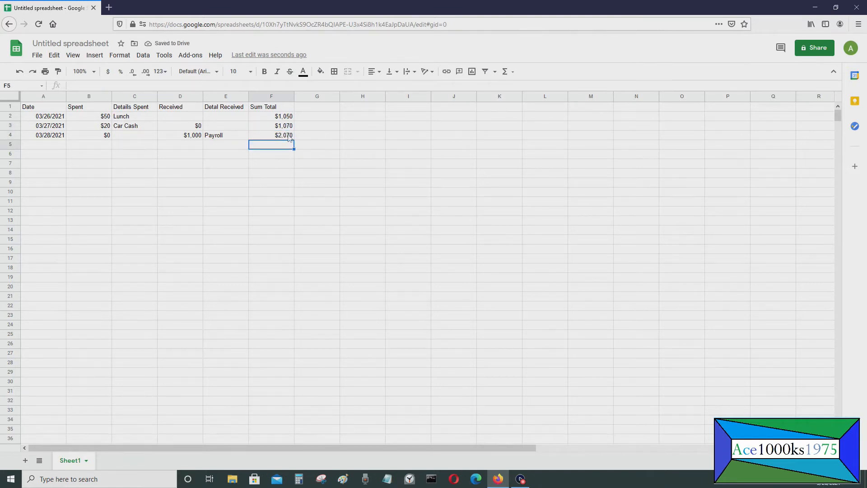
- Start a record in row 5 with the date 03/29/2021 and $200 under Spent
{"action": "left_click", "coordinate": [53, 148]}
{"action": "type", "text": "0"}
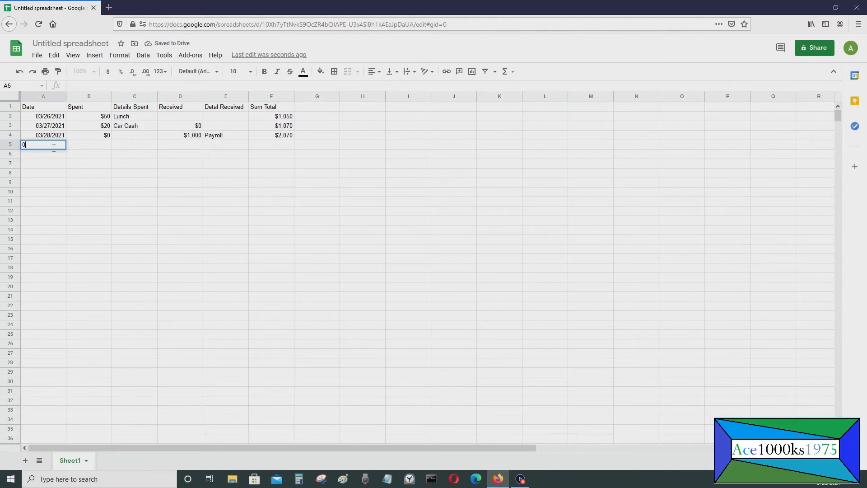
{"action": "type", "text": "3-29/2021"}
{"action": "key", "text": "Return"}
{"action": "left_click", "coordinate": [53, 148]}
{"action": "type", "text": "03/29/202"}
{"action": "key", "text": "Tab"}
{"action": "type", "text": "$"}
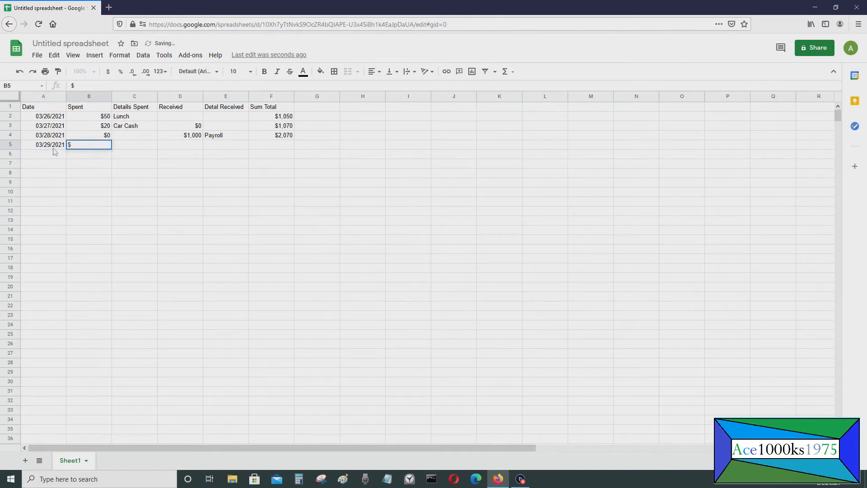
{"action": "type", "text": "100"}
{"action": "key", "text": "Tab"}
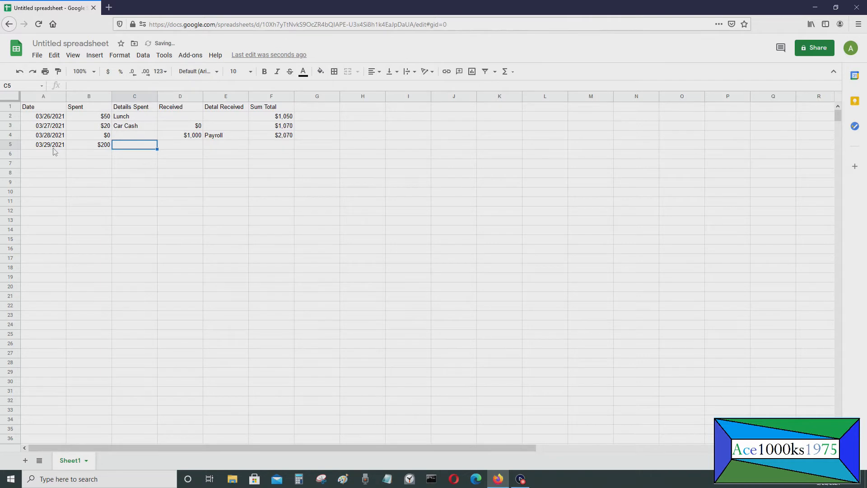
- Complete row 5 with "Car Repair" under Details Spent and $0 under Received
{"action": "type", "text": "Car Maint"}
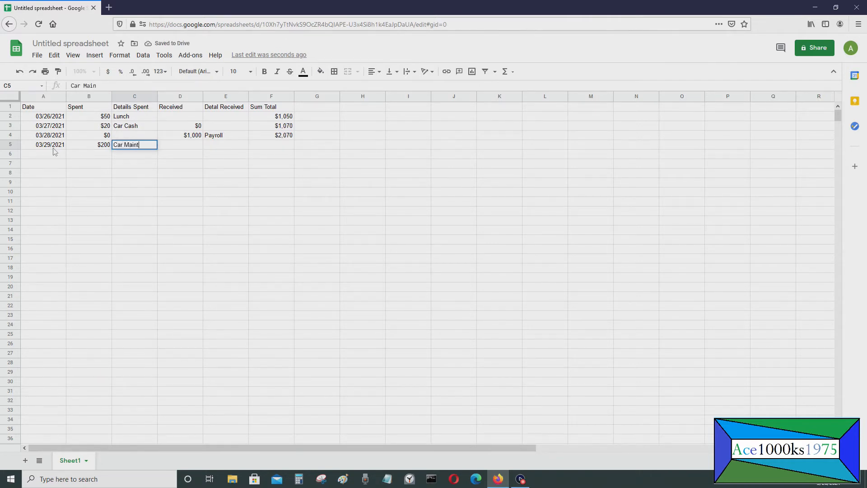
{"action": "key", "text": "BackSpace"}
{"action": "key", "text": "BackSpace"}
{"action": "key", "text": "BackSpace"}
{"action": "key", "text": "BackSpace"}
{"action": "key", "text": "BackSpace"}
{"action": "type", "text": "Repair"}
{"action": "key", "text": "Left"}
{"action": "key", "text": "Right"}
{"action": "key", "text": "Right"}
{"action": "type", "text": "0"}
{"action": "key", "text": "Return"}
- Fill the Sum Total formula from cell F4 down into cell F5
{"action": "left_click", "coordinate": [275, 136]}
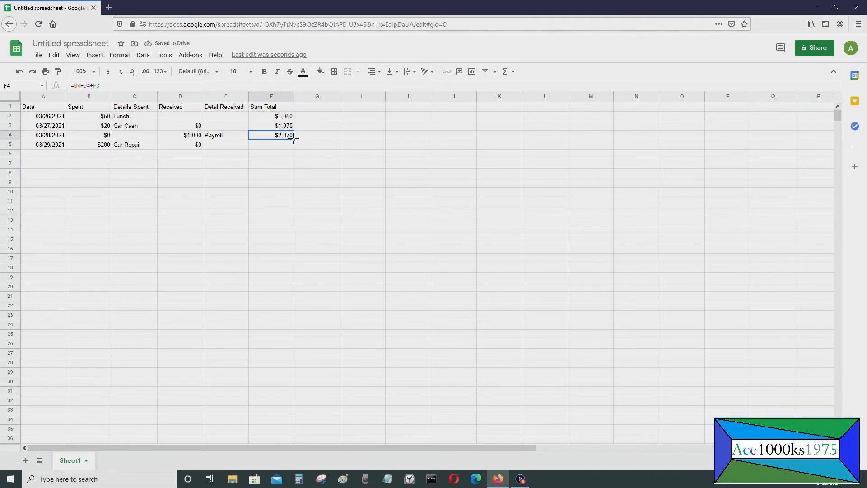
{"action": "left_click_drag", "start_coordinate": [294, 143], "coordinate": [295, 148]}
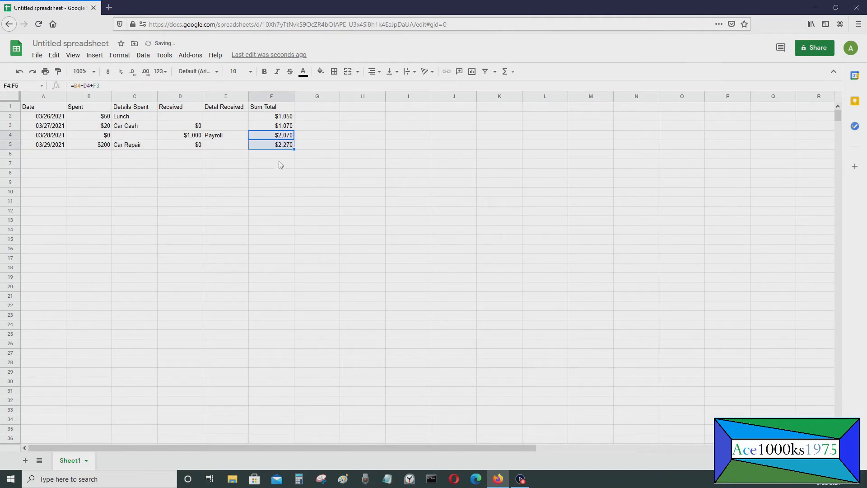
{"action": "left_click", "coordinate": [277, 156]}
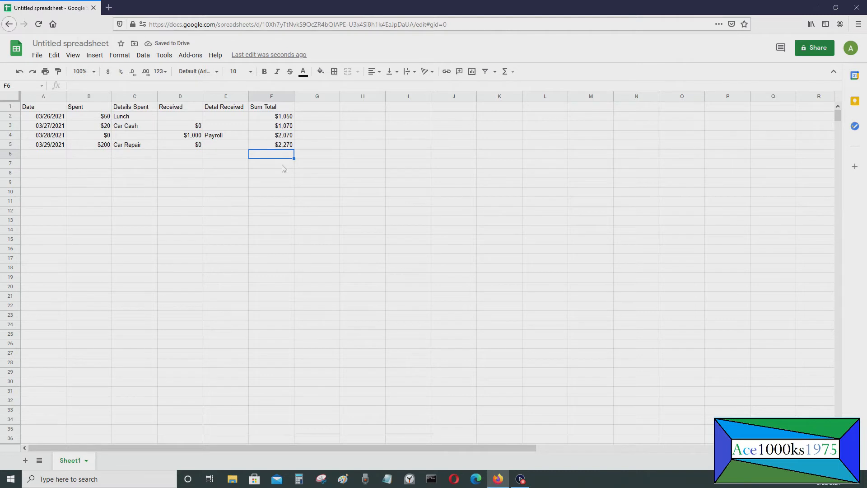
{"action": "left_click", "coordinate": [284, 147]}
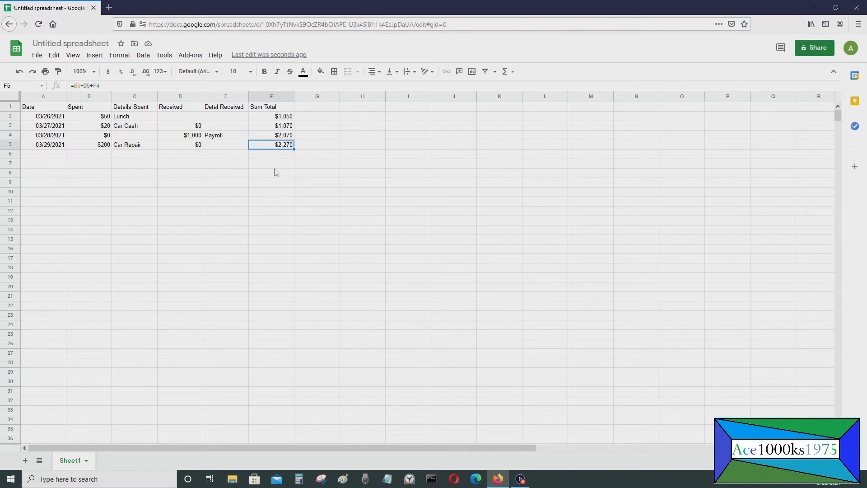
- Replace the Sum Total formula in cell F3 with =F2+D3-B3
{"action": "left_click", "coordinate": [285, 127]}
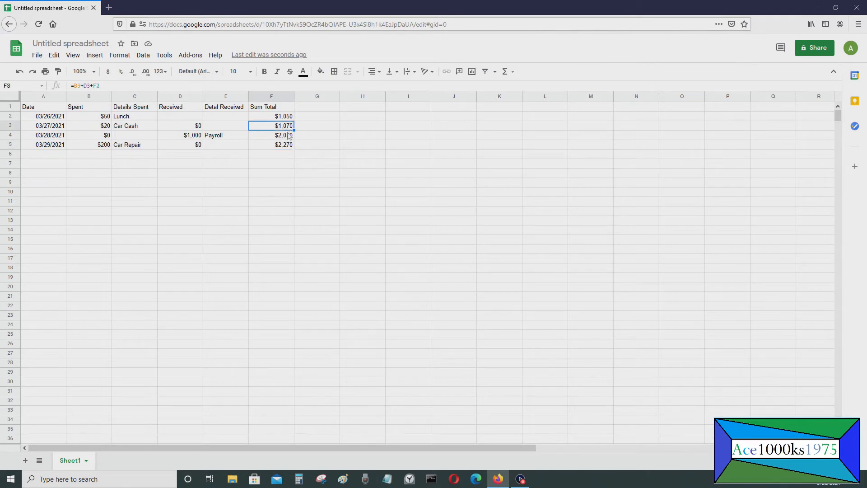
{"action": "left_click", "coordinate": [114, 86]}
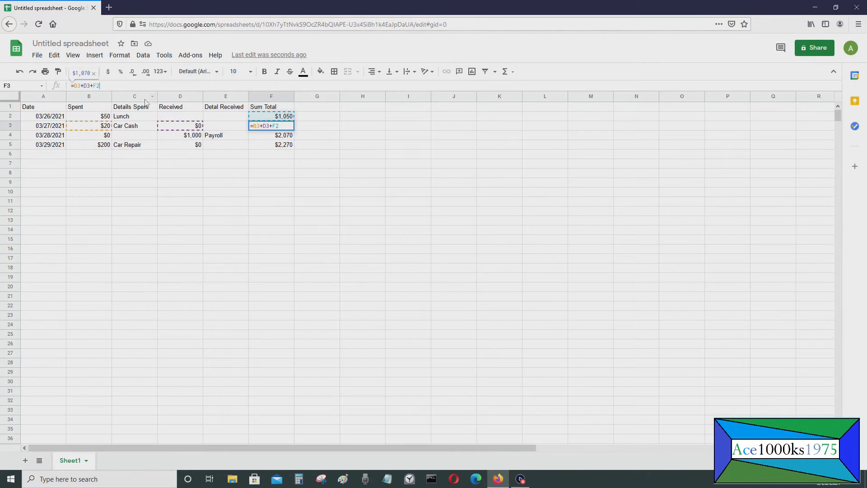
{"action": "key", "text": "BackSpace"}
{"action": "key", "text": "BackSpace"}
{"action": "key", "text": "BackSpace"}
{"action": "key", "text": "BackSpace"}
{"action": "key", "text": "BackSpace"}
{"action": "key", "text": "BackSpace"}
{"action": "key", "text": "BackSpace"}
{"action": "key", "text": "BackSpace"}
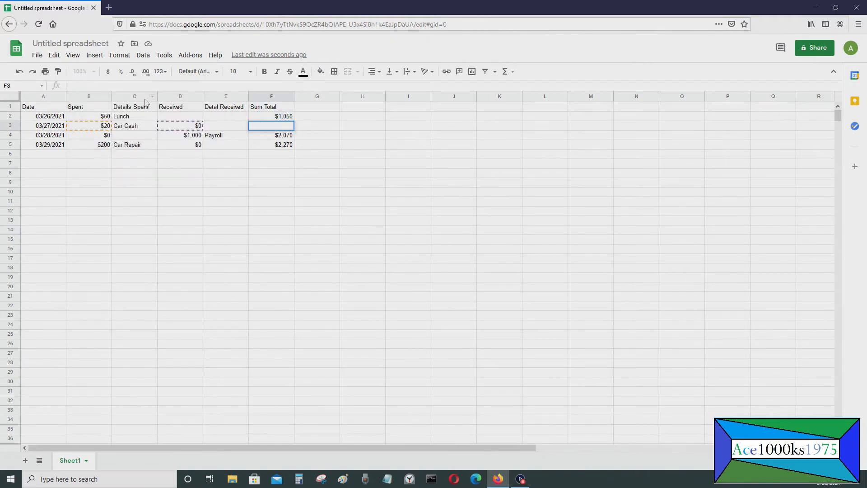
{"action": "type", "text": "F2+D"}
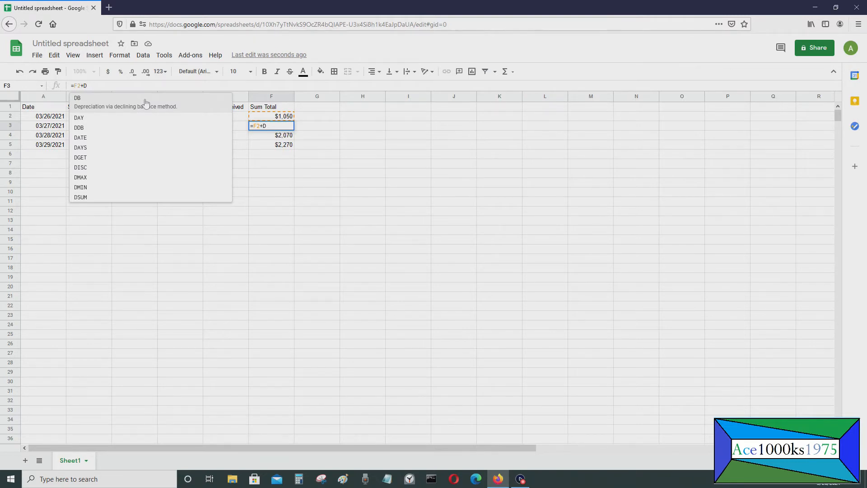
{"action": "type", "text": "3"}
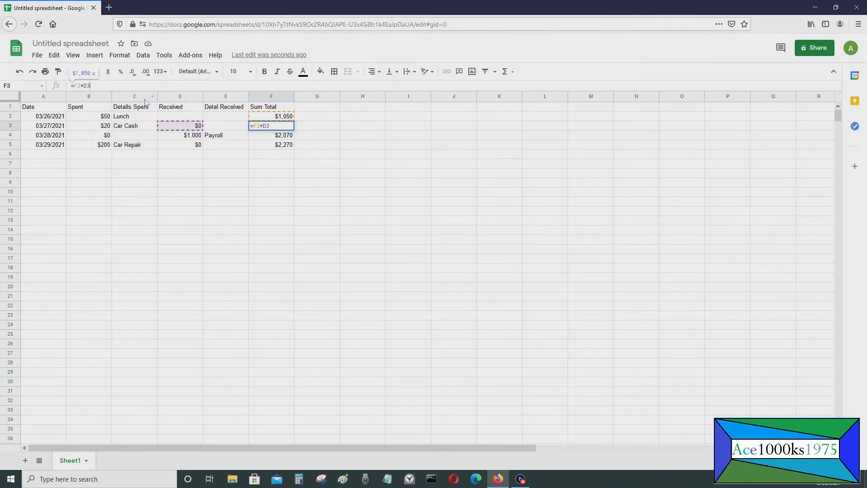
{"action": "type", "text": "-"}
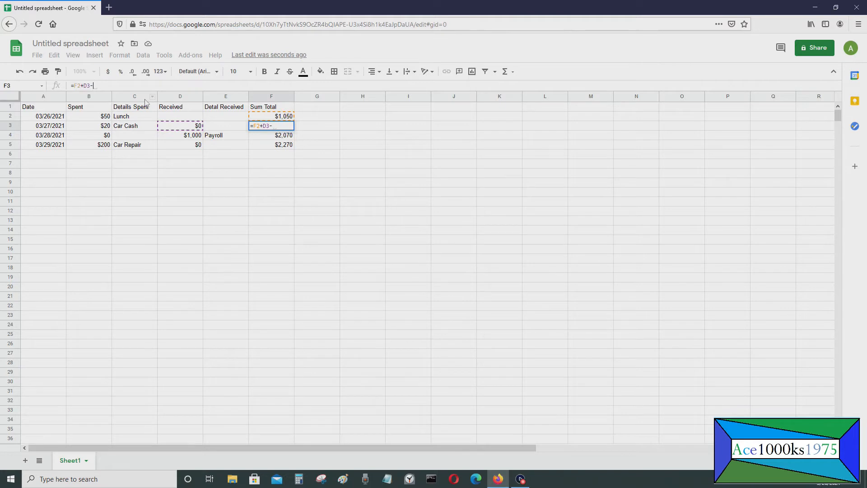
{"action": "type", "text": "B3"}
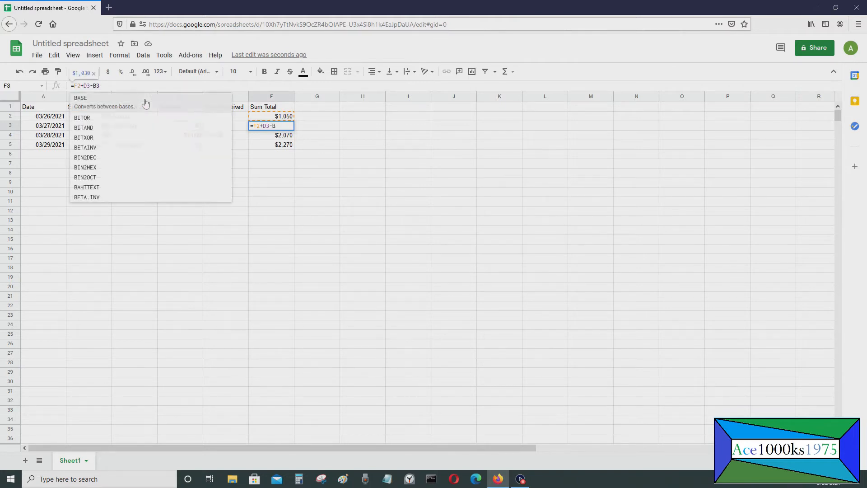
{"action": "key", "text": "Return"}
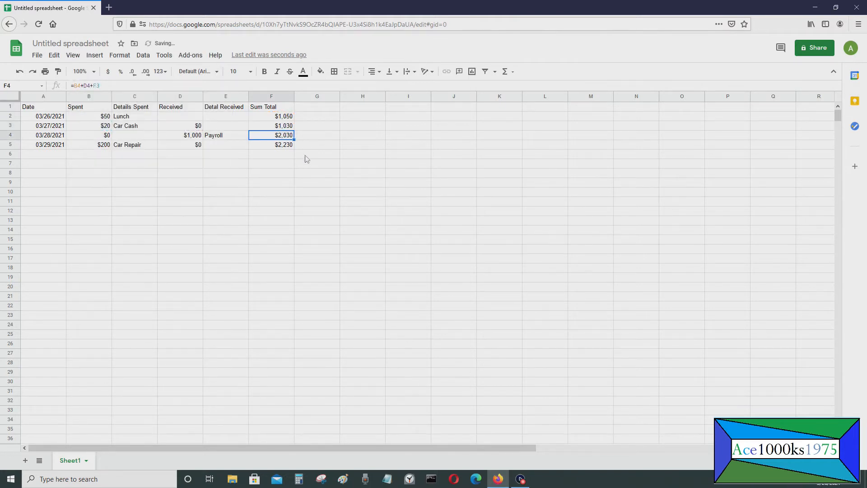
- Clear the outdated Sum Total formulas from cells F5 and F4
{"action": "left_click", "coordinate": [290, 145]}
{"action": "left_click", "coordinate": [288, 134]}
{"action": "left_click", "coordinate": [287, 144]}
{"action": "key", "text": "Delete"}
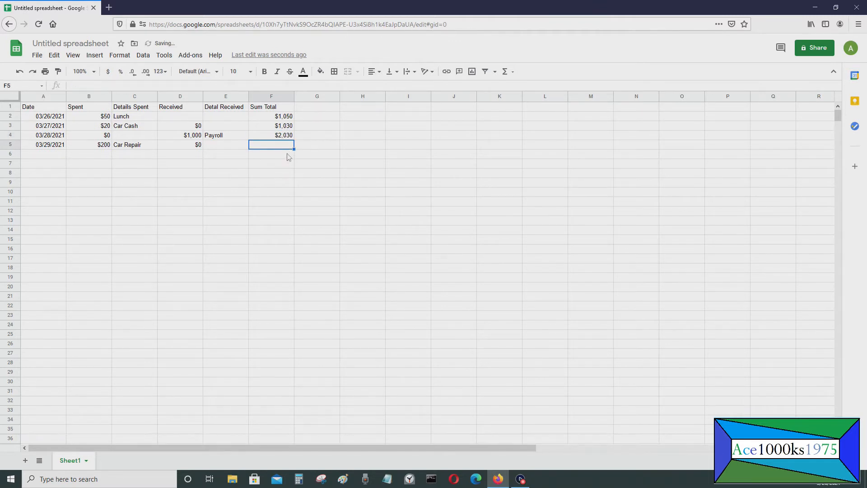
{"action": "left_click", "coordinate": [287, 135]}
{"action": "key", "text": "Delete"}
- Fill the Sum Total formula from cell F3 down through cell F5
{"action": "left_click", "coordinate": [288, 117]}
{"action": "left_click", "coordinate": [289, 127]}
{"action": "left_click_drag", "start_coordinate": [293, 129], "coordinate": [293, 149]}
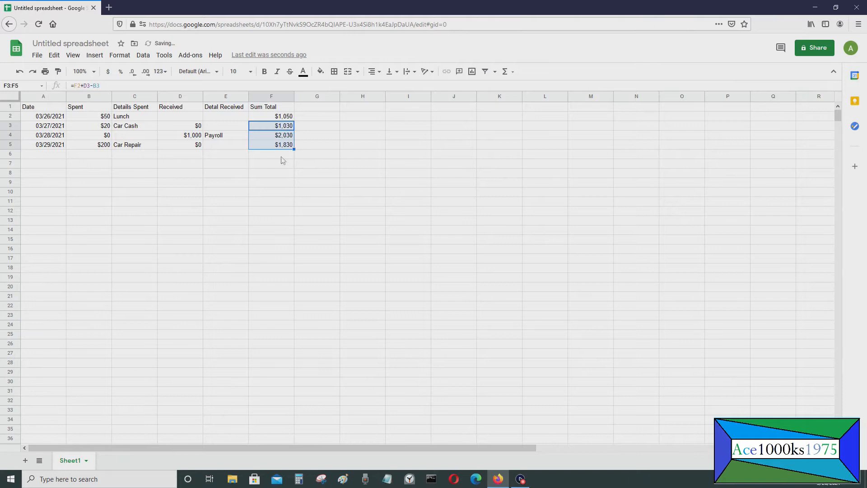
{"action": "left_click", "coordinate": [280, 155]}
{"action": "key", "text": "Up"}
{"action": "key", "text": "Up"}
{"action": "key", "text": "Up"}
{"action": "key", "text": "Down"}
{"action": "key", "text": "Up"}
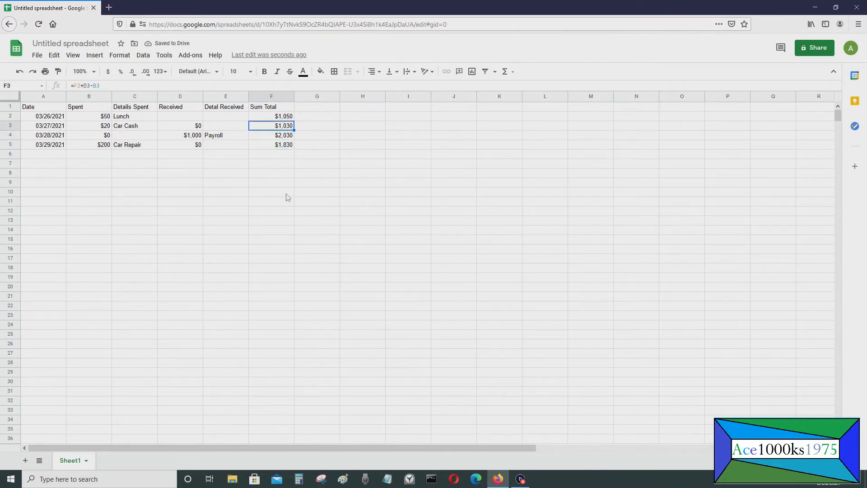
- Check the running total in Calculator by computing 1050 - 20 + 1000 - 200, then return to the spreadsheet
{"action": "left_click", "coordinate": [296, 483]}
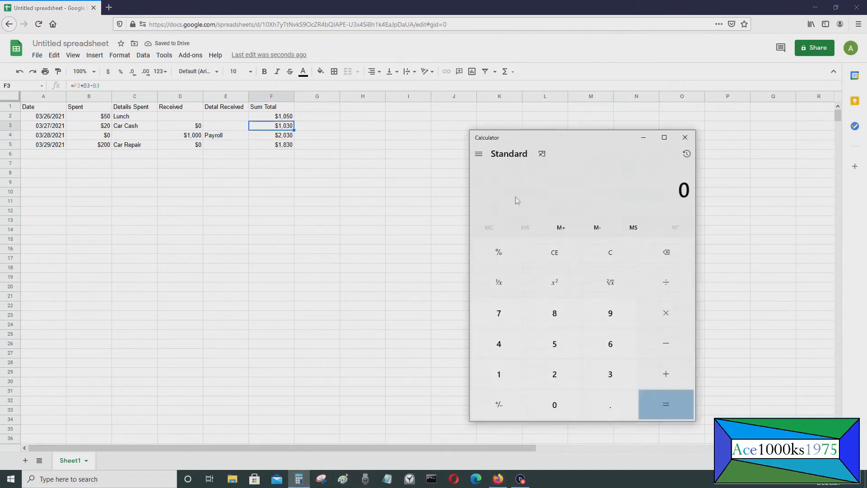
{"action": "left_click_drag", "start_coordinate": [546, 141], "coordinate": [406, 117]}
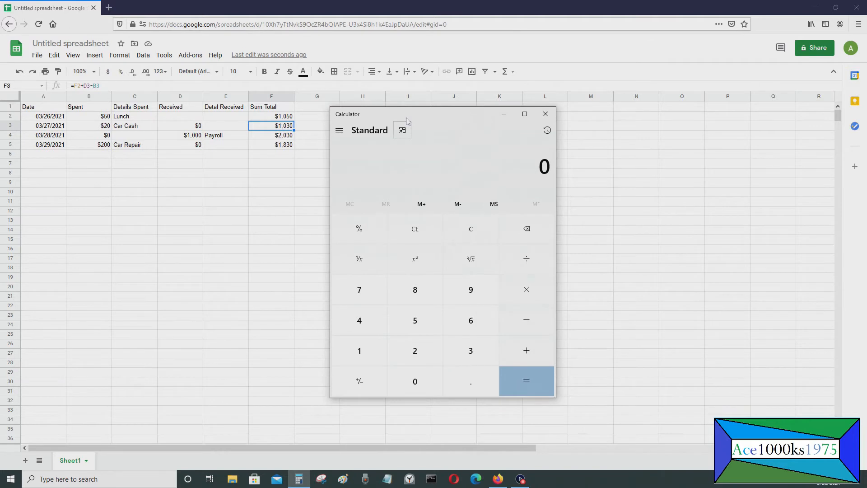
{"action": "type", "text": "1050"}
{"action": "key", "text": "plus"}
{"action": "key", "text": "minus"}
{"action": "type", "text": "20"}
{"action": "key", "text": "plus"}
{"action": "type", "text": "1000"}
{"action": "key", "text": "plus"}
{"action": "key", "text": "minus"}
{"action": "type", "text": "200"}
{"action": "key", "text": "plus"}
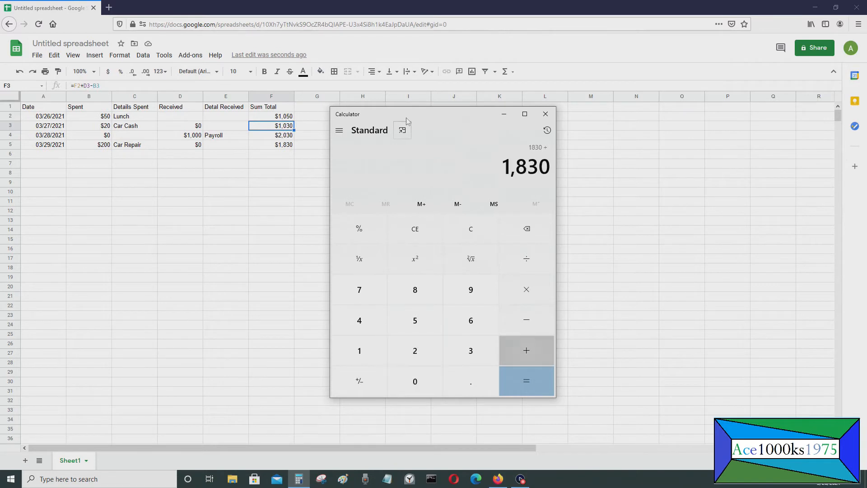
{"action": "left_click", "coordinate": [260, 164]}
{"action": "left_click", "coordinate": [275, 146]}
{"action": "left_click", "coordinate": [286, 156]}
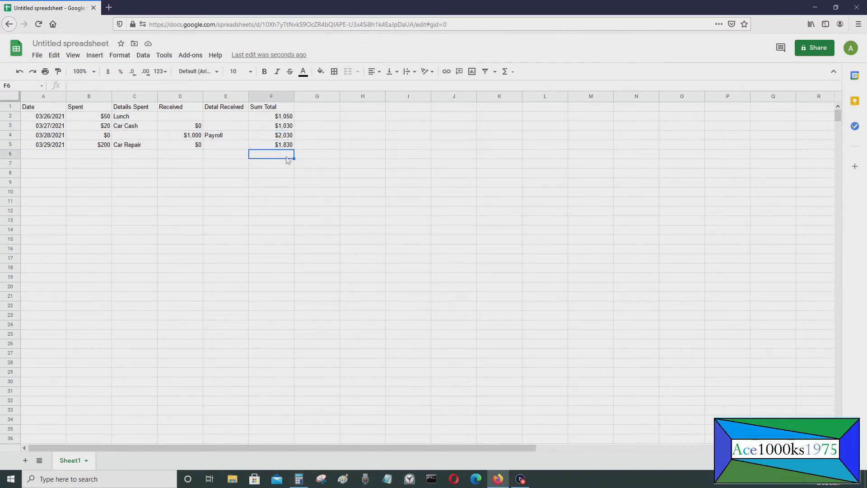
- Extend the date series from cell A5 down through cell A13
{"action": "left_click", "coordinate": [52, 148]}
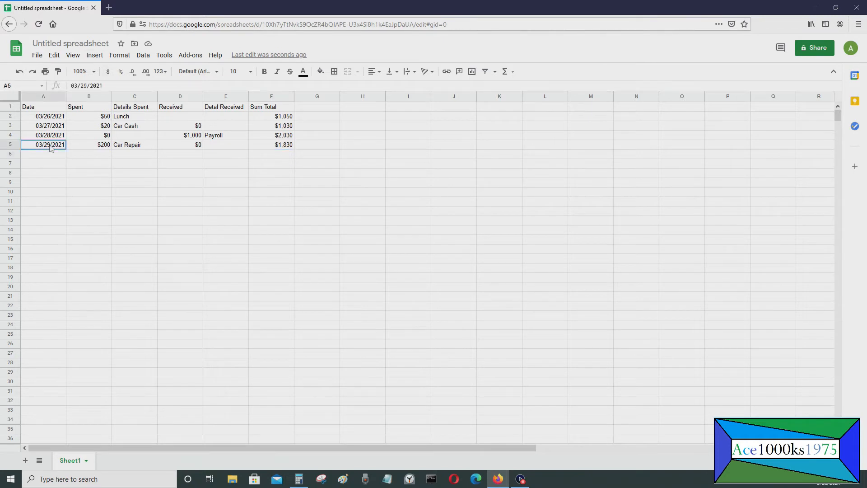
{"action": "left_click_drag", "start_coordinate": [66, 149], "coordinate": [63, 222]}
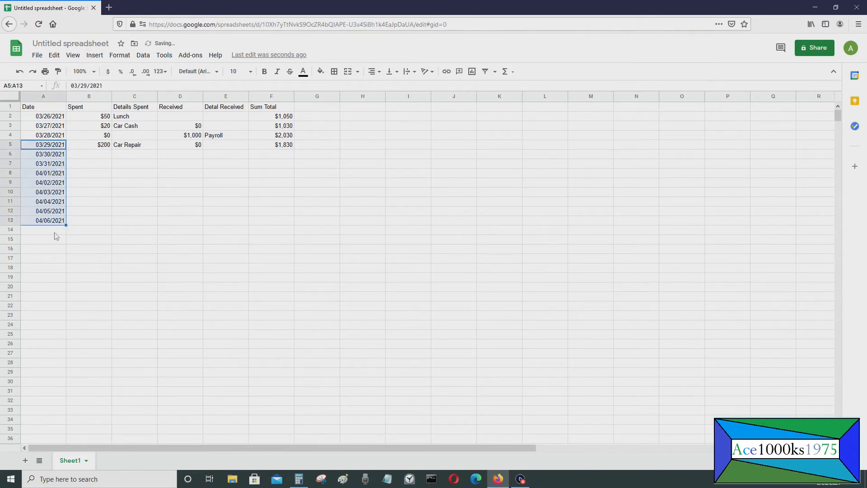
{"action": "left_click", "coordinate": [57, 233]}
- Move the date in cell A5 to A6 and refill A5 by extending the date in A4
{"action": "left_click", "coordinate": [52, 146]}
{"action": "left_click_drag", "start_coordinate": [53, 141], "coordinate": [53, 158]}
{"action": "left_click", "coordinate": [54, 148]}
{"action": "left_click", "coordinate": [61, 137]}
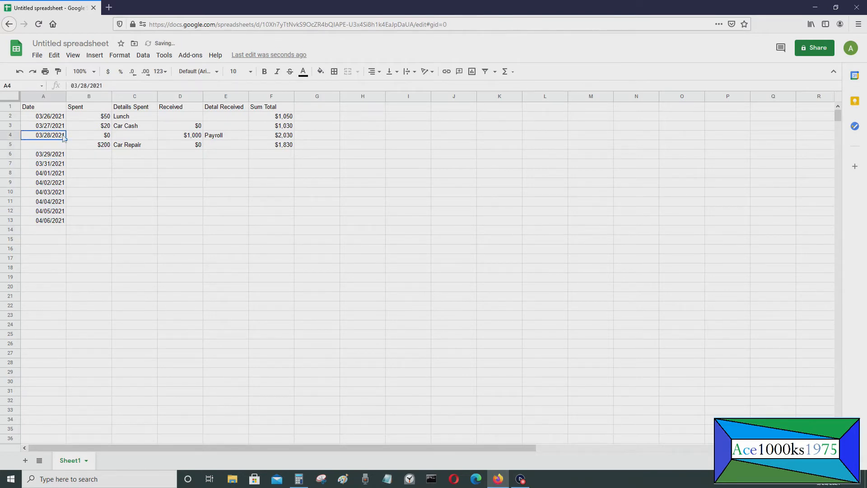
{"action": "left_click_drag", "start_coordinate": [66, 140], "coordinate": [66, 146]}
- Enter $0 under Spent and $0 under Received in row 6
{"action": "left_click", "coordinate": [84, 157]}
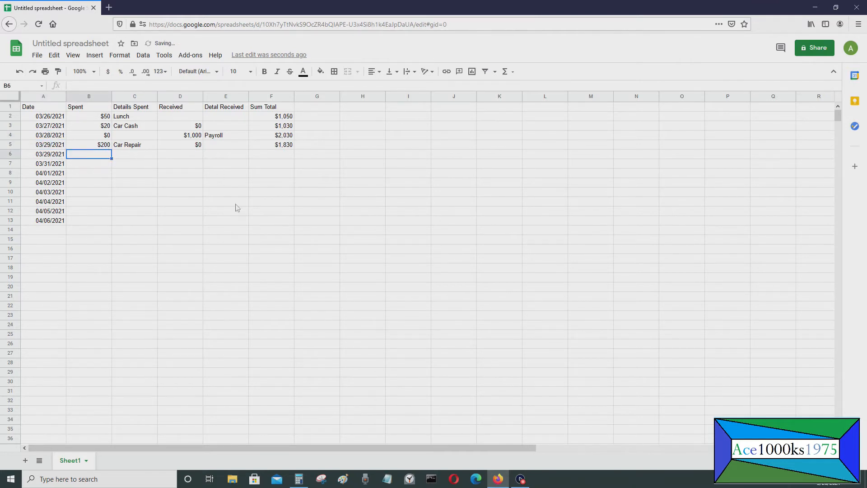
{"action": "type", "text": "$0"}
{"action": "key", "text": "Tab"}
{"action": "key", "text": "Tab"}
{"action": "type", "text": "$0"}
{"action": "key", "text": "Return"}
- Fill the Sum Total formula from cell F5 down into cell F6
{"action": "left_click", "coordinate": [283, 145]}
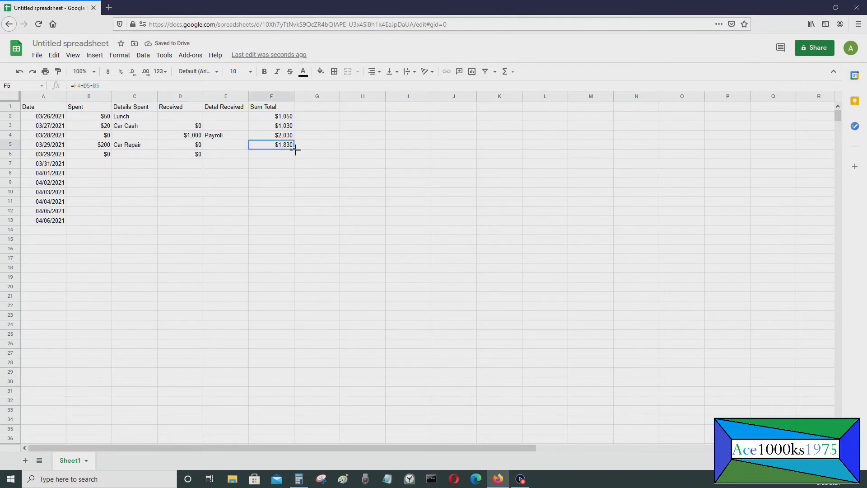
{"action": "left_click_drag", "start_coordinate": [295, 150], "coordinate": [295, 155]}
{"action": "left_click", "coordinate": [272, 166]}
- Complete row 7 with $0 under Spent, $1,500 under Received and "Stock Market" as the received detail
{"action": "left_click", "coordinate": [97, 166]}
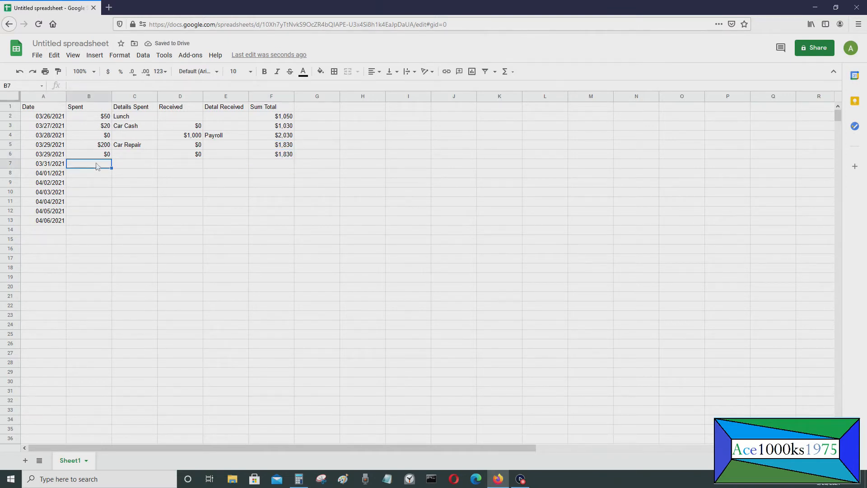
{"action": "type", "text": "0"}
{"action": "key", "text": "Return"}
{"action": "key", "text": "Up"}
{"action": "key", "text": "Right"}
{"action": "key", "text": "Right"}
{"action": "type", "text": "$"}
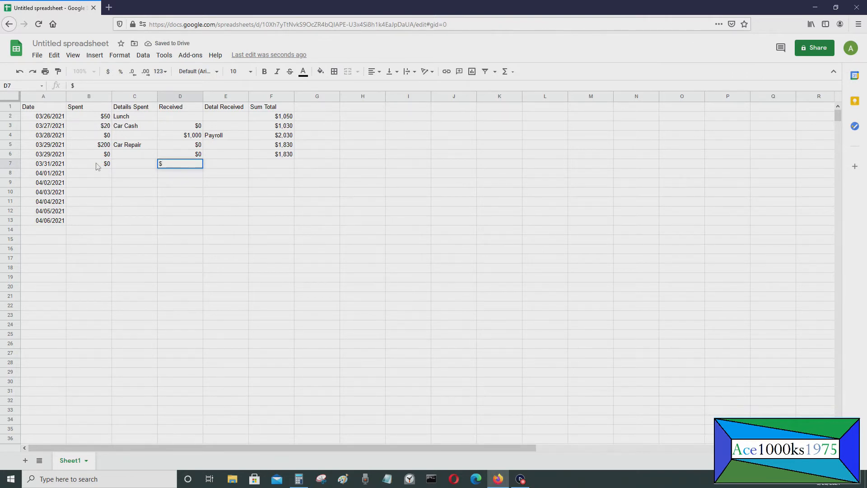
{"action": "type", "text": "1500"}
{"action": "key", "text": "Tab"}
{"action": "type", "text": "Sto"}
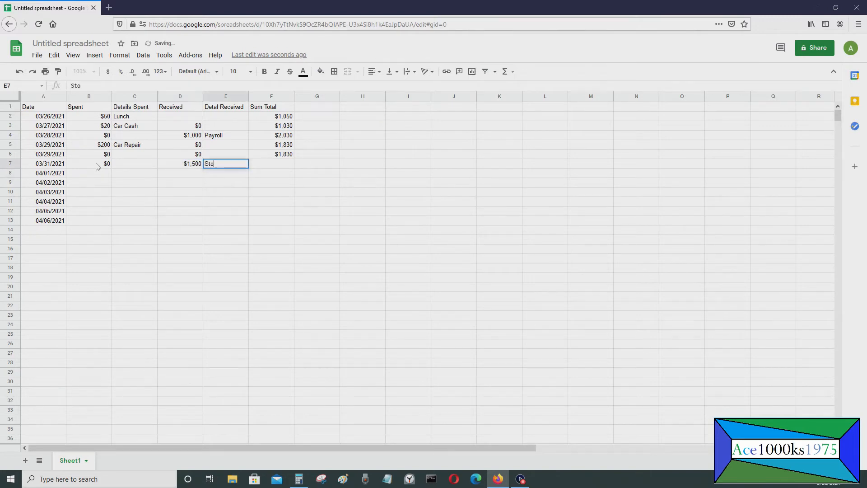
{"action": "type", "text": "ck Market"}
{"action": "key", "text": "Return"}
- Fill the Sum Total formula from cell F6 down into cell F7
{"action": "key", "text": "Up"}
{"action": "key", "text": "Tab"}
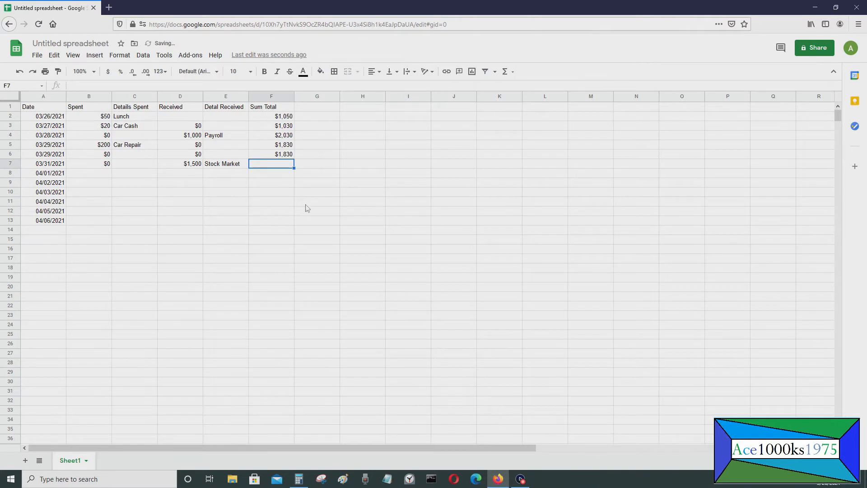
{"action": "left_click", "coordinate": [287, 156]}
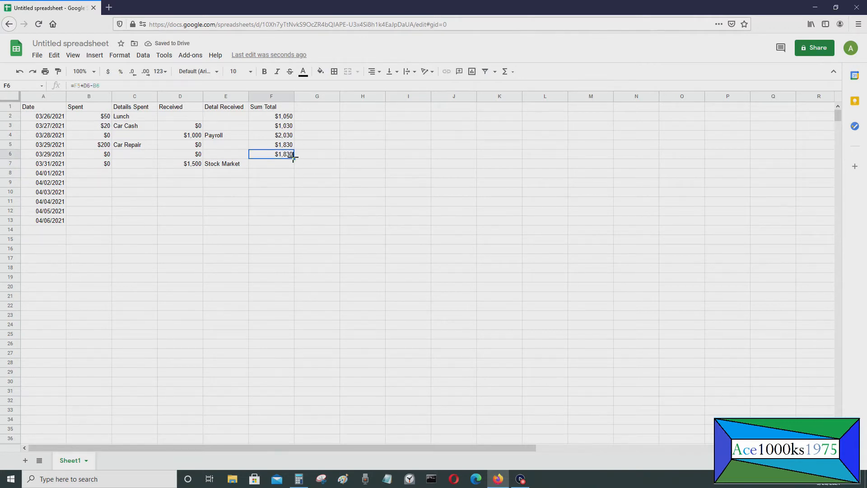
{"action": "left_click_drag", "start_coordinate": [294, 159], "coordinate": [292, 166]}
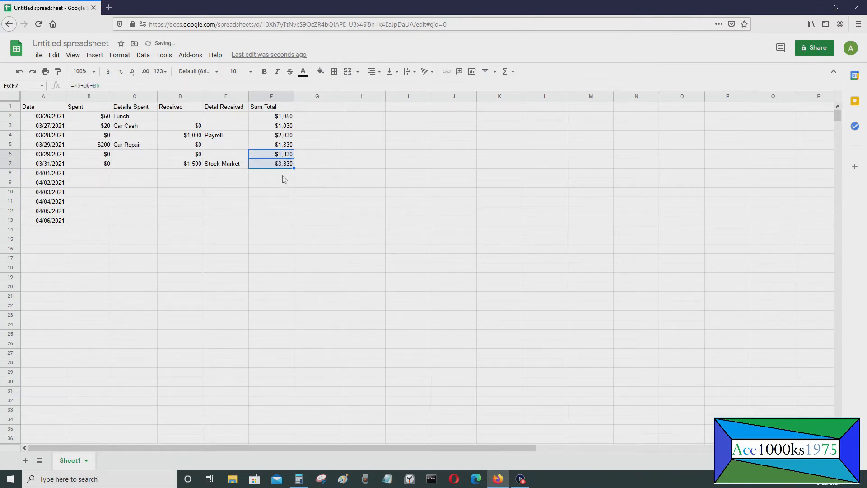
{"action": "left_click", "coordinate": [283, 175]}
{"action": "left_click", "coordinate": [226, 181]}
{"action": "left_click", "coordinate": [224, 174]}
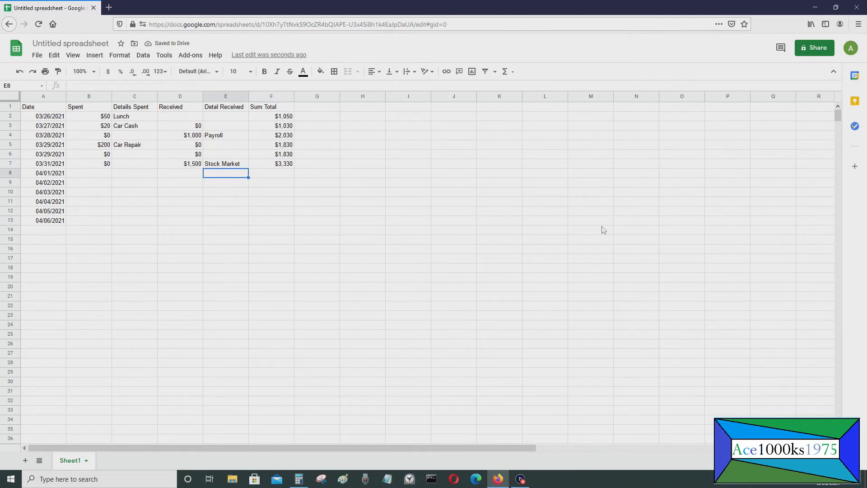
{"action": "left_click", "coordinate": [274, 229]}
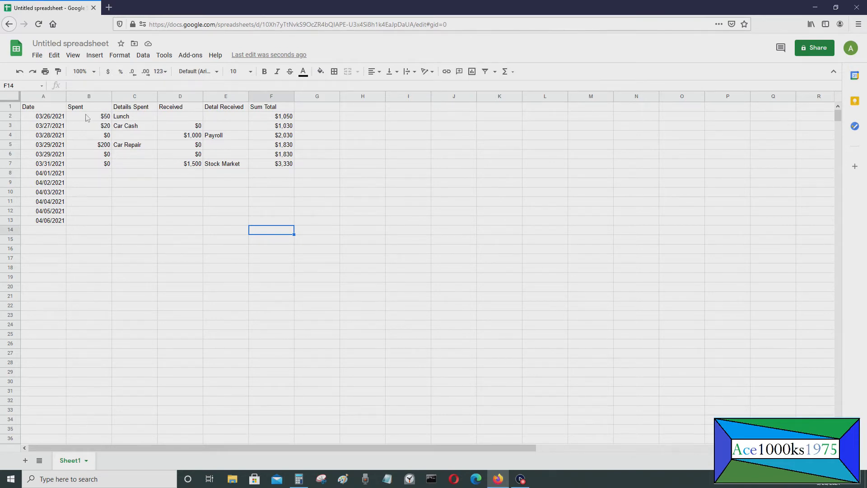
{"action": "left_click", "coordinate": [47, 118]}
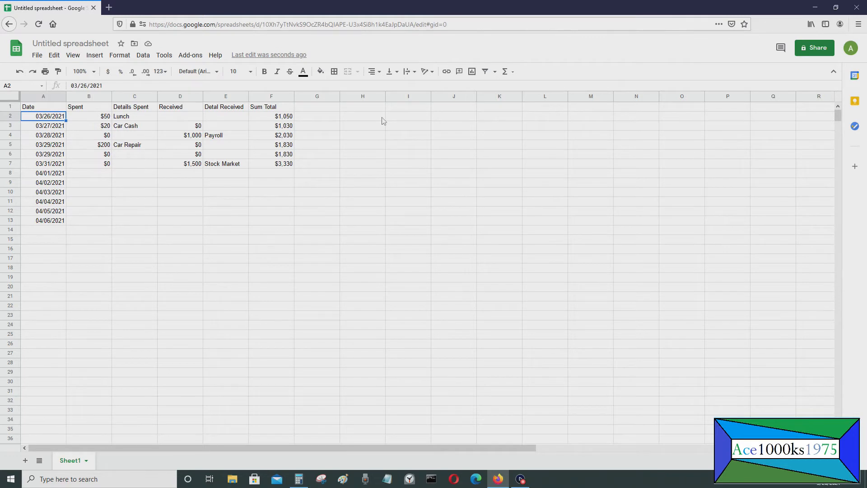
{"action": "left_click", "coordinate": [108, 172]}
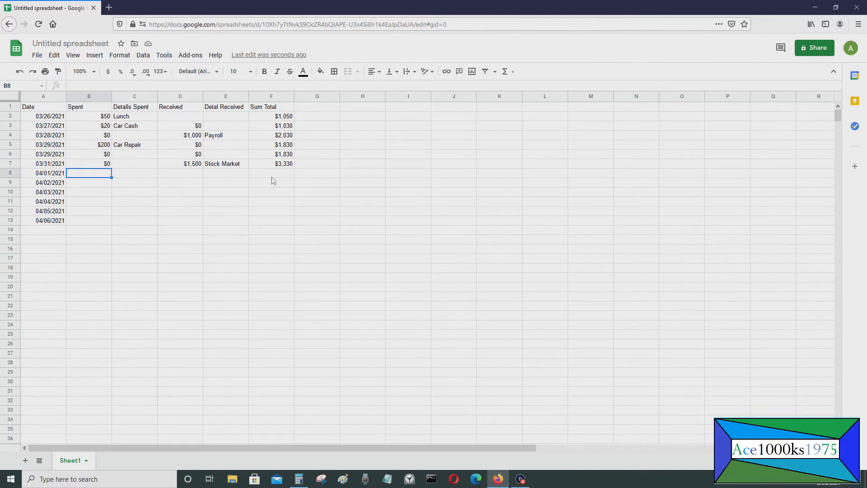
{"action": "key", "text": "Right"}
{"action": "key", "text": "Right"}
{"action": "key", "text": "Right"}
{"action": "key", "text": "Right"}
{"action": "key", "text": "Up"}
{"action": "key", "text": "Left"}
{"action": "key", "text": "Left"}
{"action": "key", "text": "Left"}
{"action": "key", "text": "Left"}
{"action": "key", "text": "Left"}
{"action": "key", "text": "Down"}
{"action": "key", "text": "Right"}
{"action": "key", "text": "Right"}
{"action": "key", "text": "Right"}
{"action": "key", "text": "Right"}
{"action": "key", "text": "Right"}
{"action": "key", "text": "Right"}
{"action": "key", "text": "Right"}
{"action": "key", "text": "Right"}
{"action": "key", "text": "Right"}
{"action": "key", "text": "Right"}
{"action": "key", "text": "Right"}
{"action": "key", "text": "Left"}
{"action": "key", "text": "Left"}
{"action": "key", "text": "Left"}
{"action": "key", "text": "Left"}
{"action": "key", "text": "Left"}
{"action": "key", "text": "Left"}
{"action": "key", "text": "Left"}
{"action": "key", "text": "Left"}
{"action": "key", "text": "Left"}
{"action": "key", "text": "Left"}
{"action": "key", "text": "Left"}
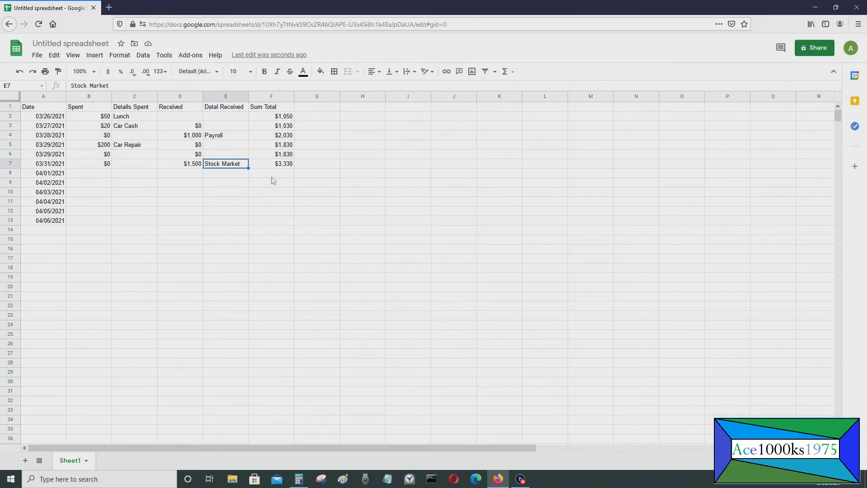
{"action": "left_click", "coordinate": [239, 277]}
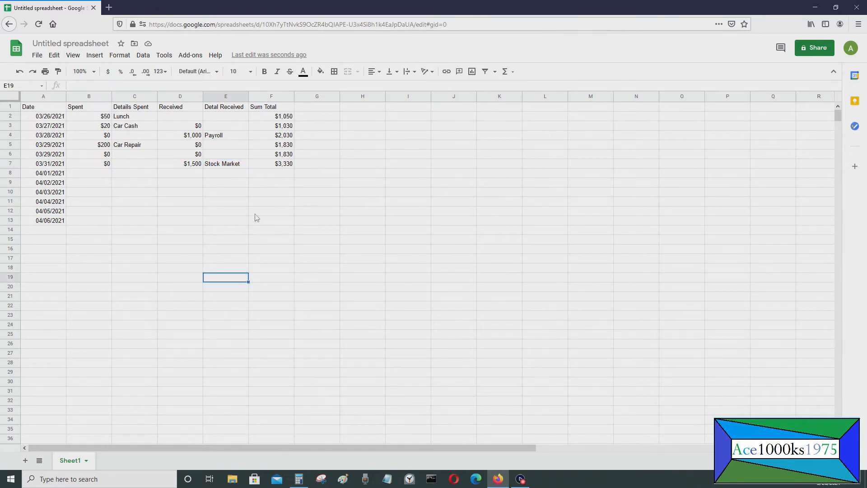
- Delete the contents of the whole table in range A1:F13 to empty the sheet
{"action": "left_click", "coordinate": [283, 223]}
{"action": "left_click_drag", "start_coordinate": [284, 222], "coordinate": [41, 108]}
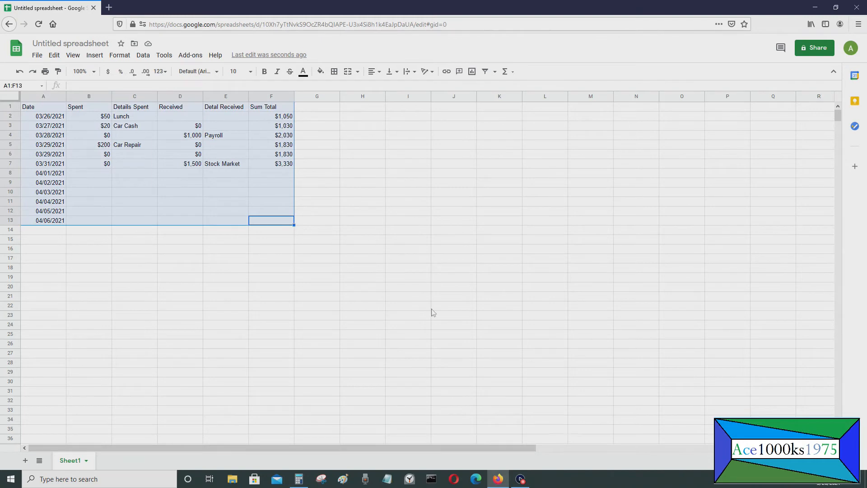
{"action": "key", "text": "Delete"}
{"action": "left_click", "coordinate": [194, 290]}
{"action": "left_click", "coordinate": [47, 111]}
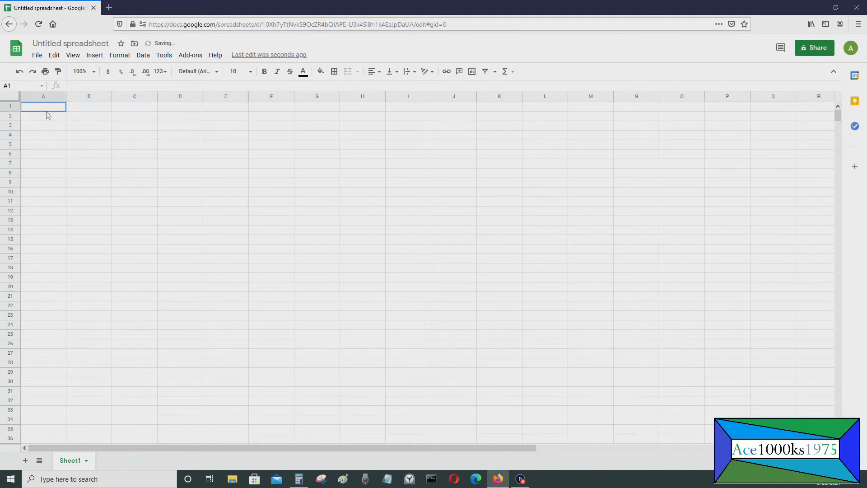
{"action": "left_click", "coordinate": [53, 116]}
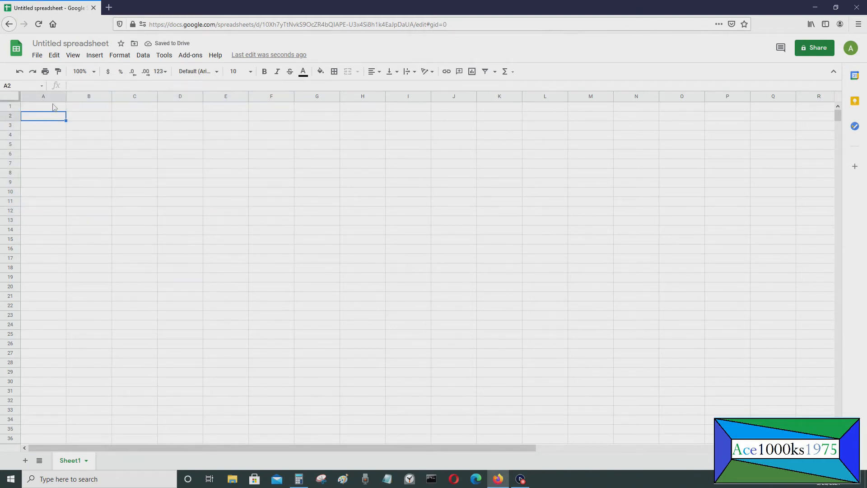
- Enter the column headers "Date" in cell A1 and "Ebay" in cell B1
{"action": "left_click", "coordinate": [48, 95]}
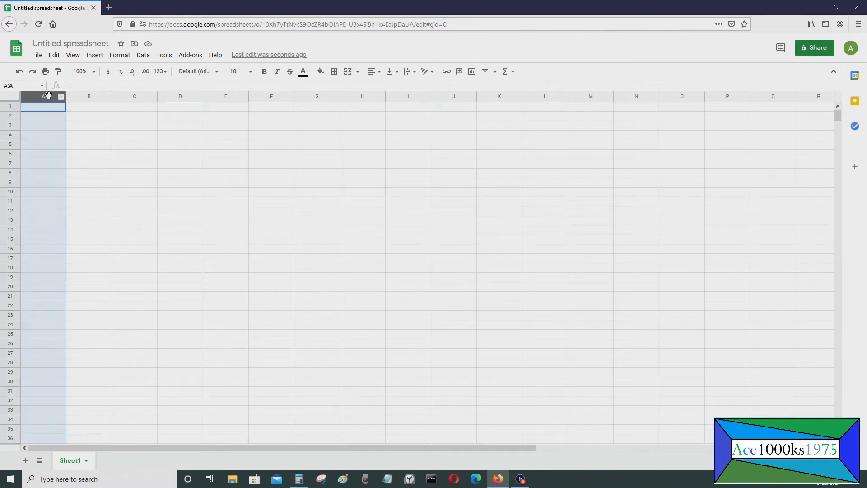
{"action": "type", "text": "Date"}
{"action": "left_click", "coordinate": [60, 110]}
{"action": "key", "text": "Tab"}
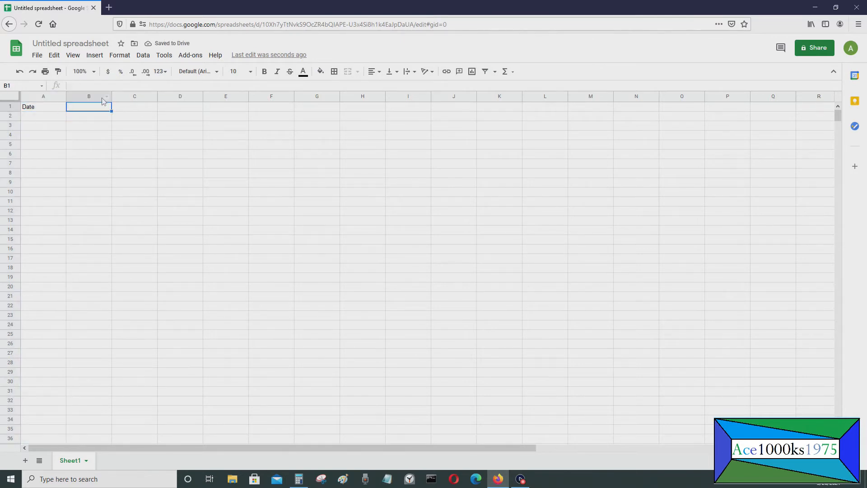
{"action": "left_click", "coordinate": [92, 96]}
{"action": "type", "text": "In"}
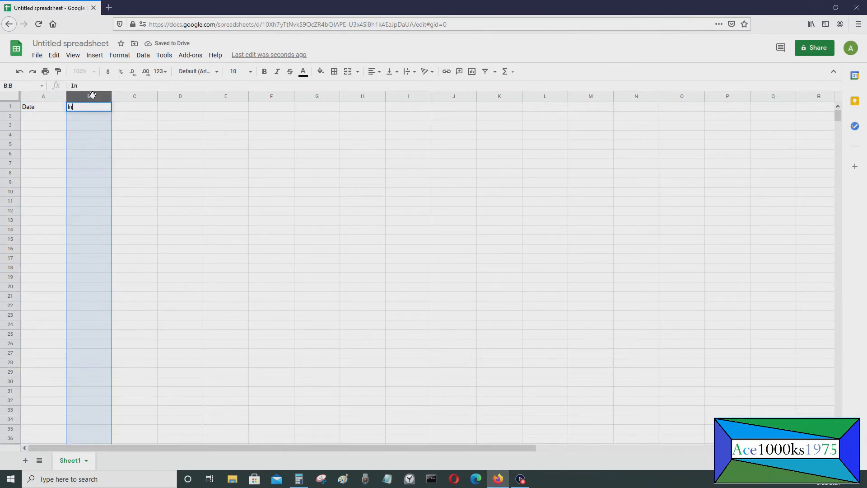
{"action": "key", "text": "Escape"}
{"action": "type", "text": "Ebay"}
{"action": "key", "text": "Return"}
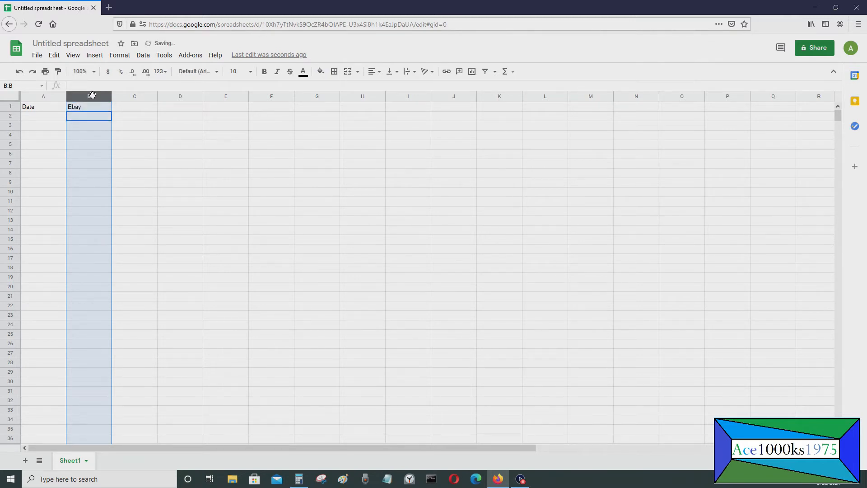
- Add the income column headers "Amazon", "Stocks" and "Job" in cells C1, D1 and E1
{"action": "left_click", "coordinate": [137, 96]}
{"action": "type", "text": "Amazon"}
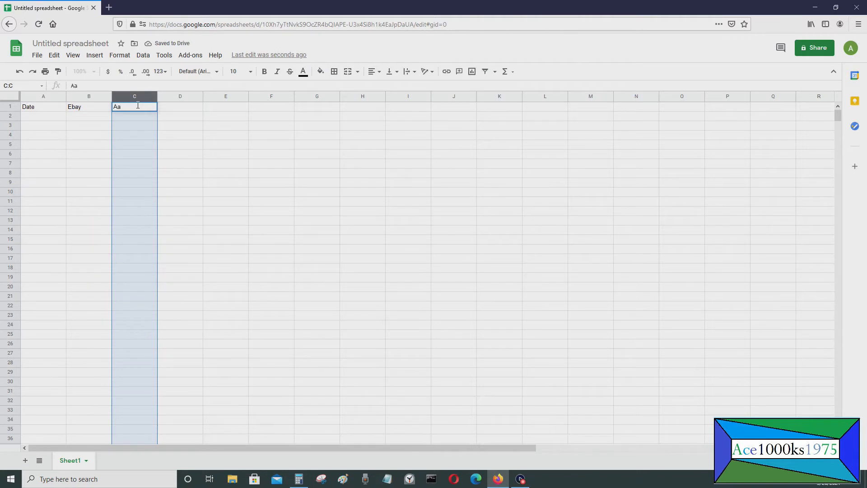
{"action": "key", "text": "Return"}
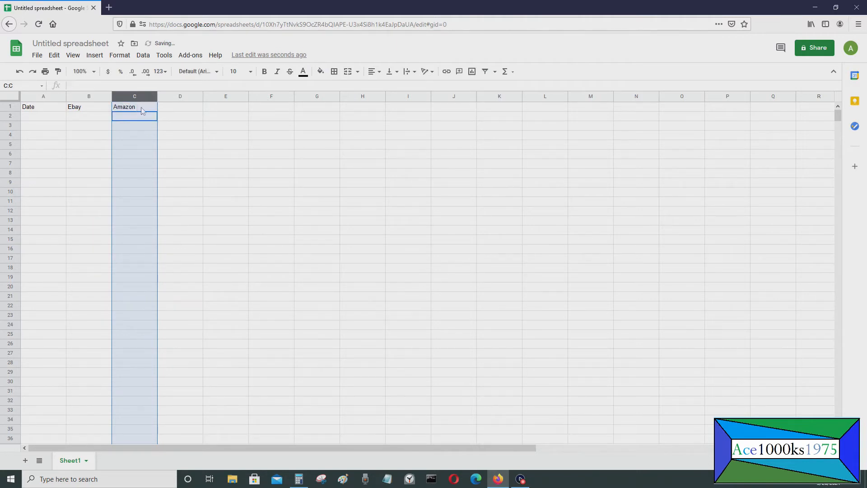
{"action": "left_click", "coordinate": [179, 97]}
{"action": "type", "text": "Stocks"}
{"action": "key", "text": "Return"}
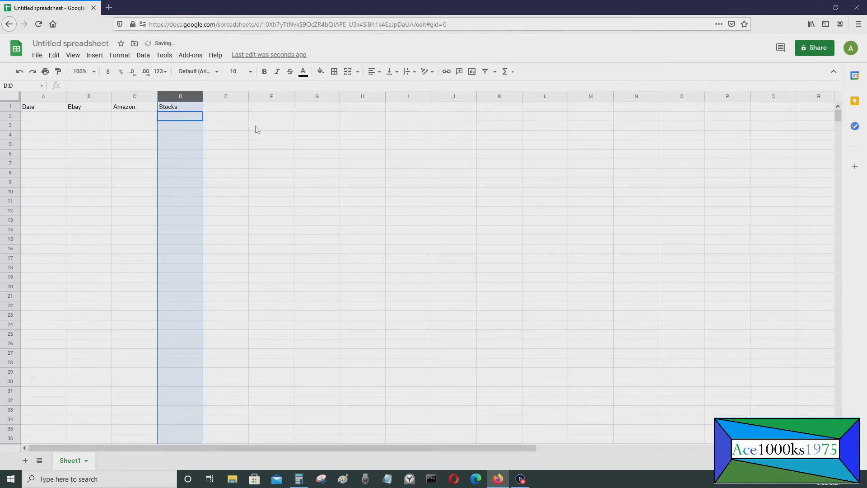
{"action": "left_click", "coordinate": [224, 97]}
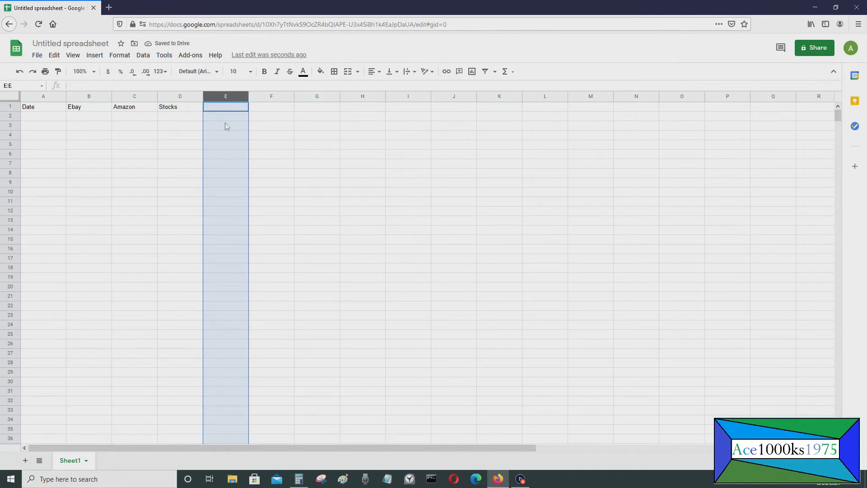
{"action": "type", "text": "Job"}
{"action": "key", "text": "Return"}
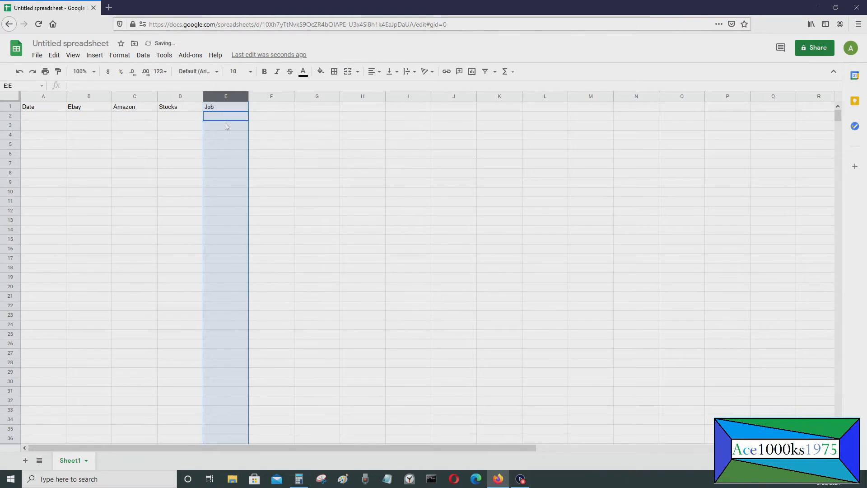
- Add the column headers "Expenses" in cell F1 and "Profits" in cell G1
{"action": "left_click", "coordinate": [272, 95]}
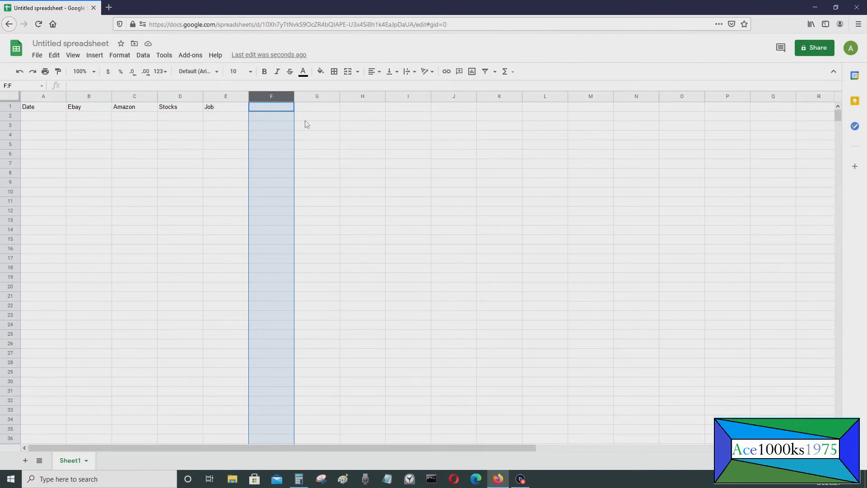
{"action": "type", "text": "Mi"}
{"action": "key", "text": "Escape"}
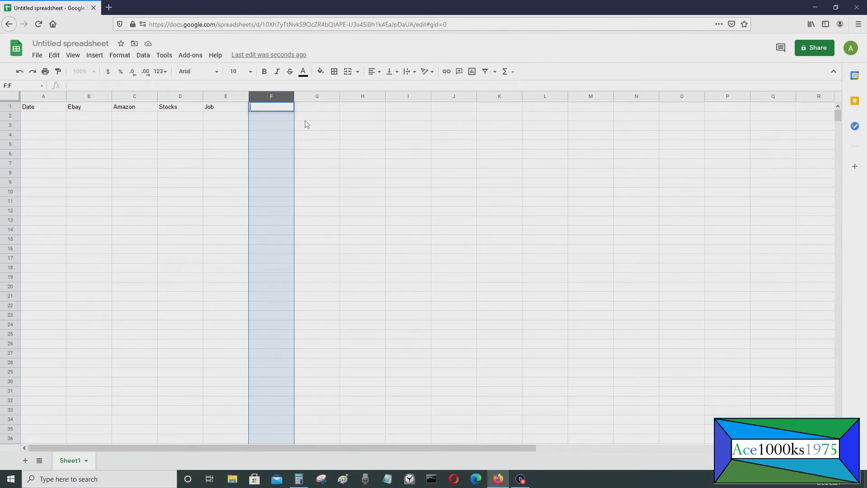
{"action": "type", "text": "Expenses"}
{"action": "key", "text": "Return"}
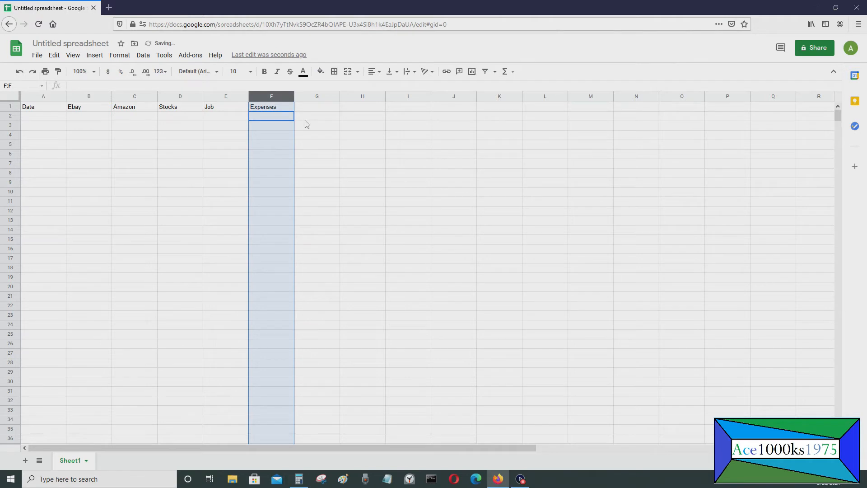
{"action": "left_click", "coordinate": [318, 97]}
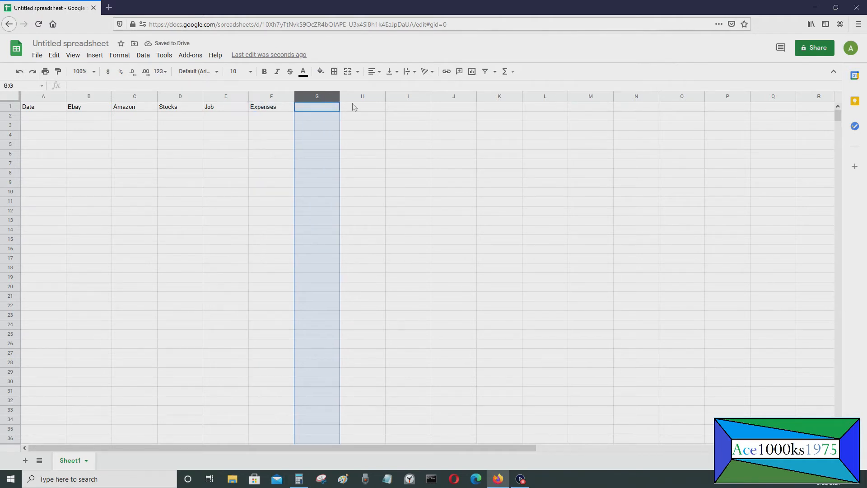
{"action": "type", "text": "Profit"}
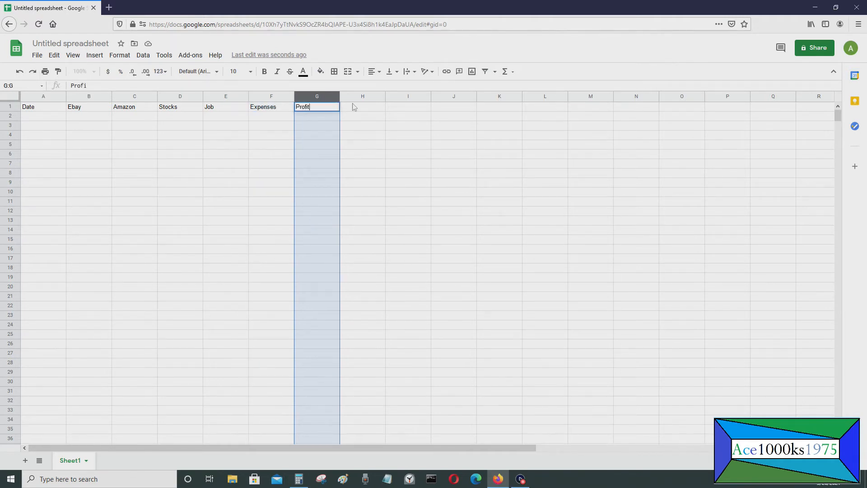
{"action": "type", "text": "s"}
{"action": "key", "text": "Return"}
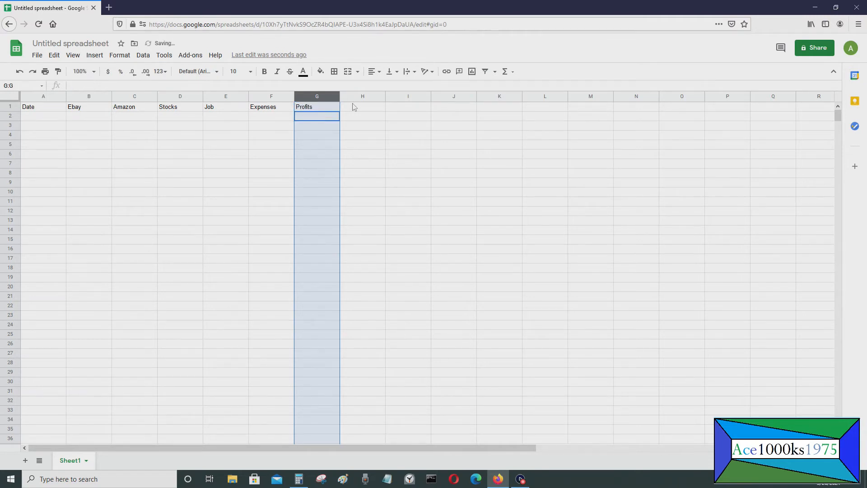
- Enter the date 03/26/2021 in cell A2 under the Date header
{"action": "left_click", "coordinate": [260, 149]}
{"action": "left_click", "coordinate": [47, 118]}
{"action": "type", "text": "03-2"}
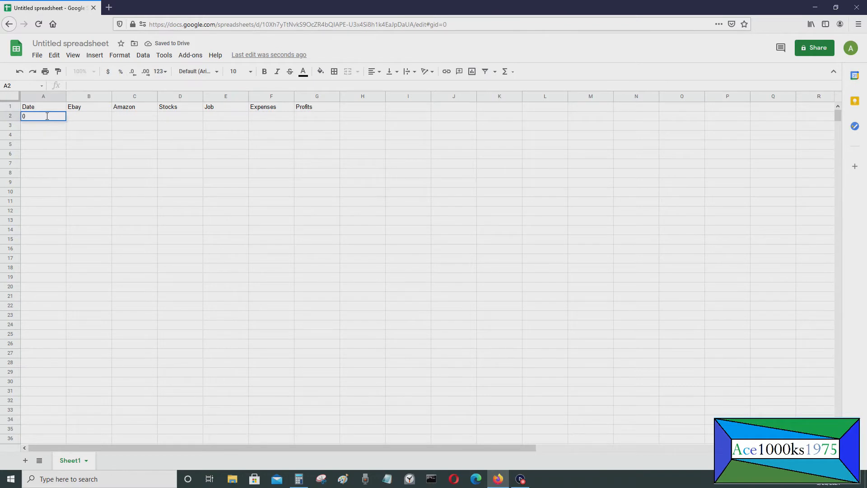
{"action": "key", "text": "BackSpace"}
{"action": "key", "text": "BackSpace"}
{"action": "type", "text": "/26/2021"}
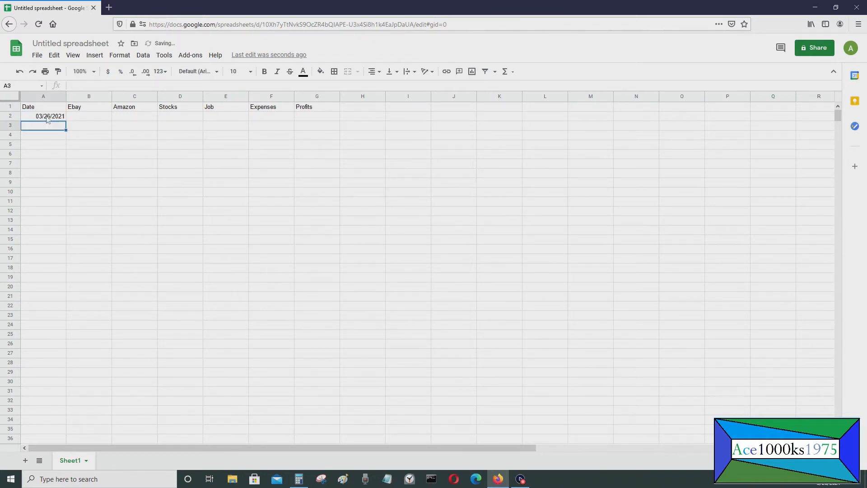
- Fill in row 2 with $300 under Ebay, $100 under Amazon and $300 under Stocks
{"action": "left_click", "coordinate": [90, 118]}
{"action": "type", "text": "$"}
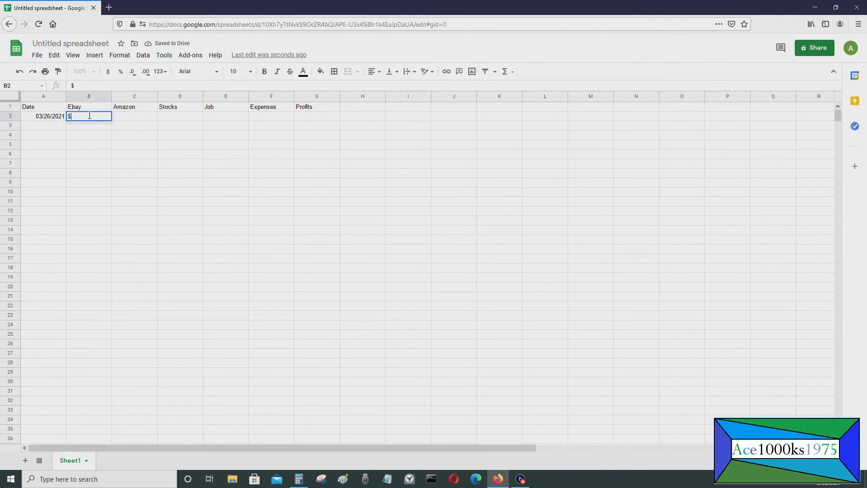
{"action": "type", "text": "300"}
{"action": "key", "text": "Tab"}
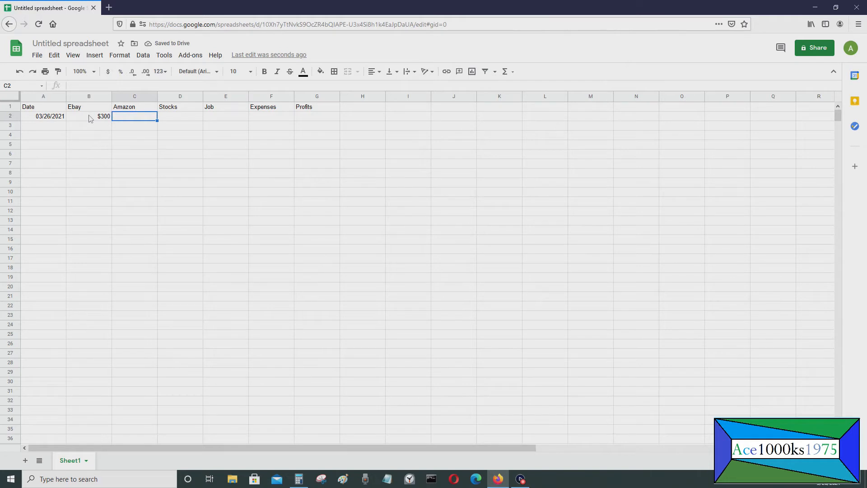
{"action": "type", "text": "$100"}
{"action": "key", "text": "Tab"}
{"action": "type", "text": "$"}
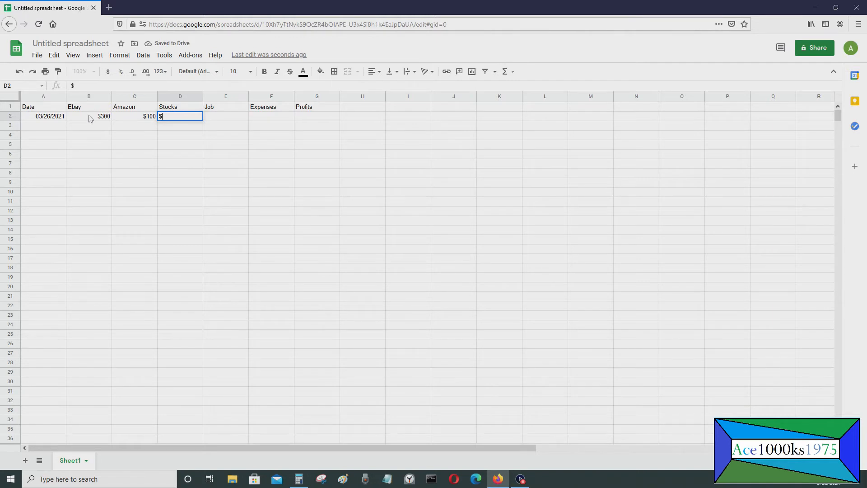
{"action": "type", "text": "300"}
{"action": "key", "text": "Return"}
- Enter $0 under Job and $120 under Expenses in row 2
{"action": "key", "text": "Up"}
{"action": "key", "text": "Right"}
{"action": "type", "text": "$"}
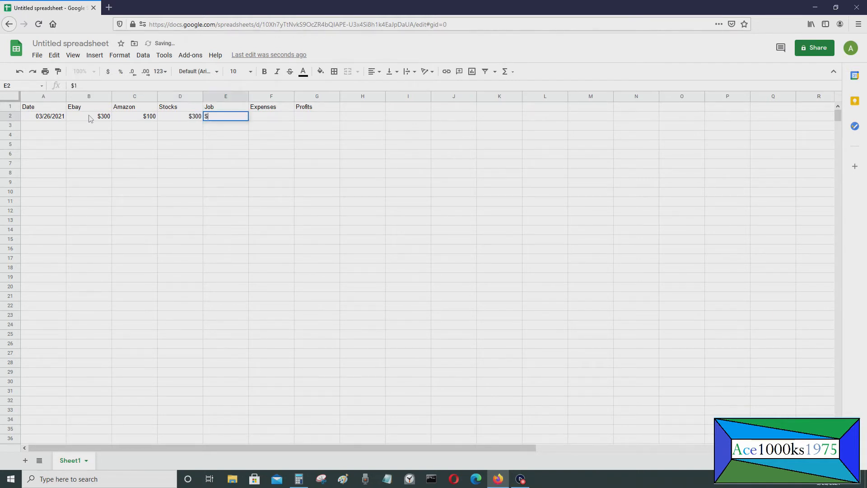
{"action": "type", "text": "0"}
{"action": "key", "text": "Return"}
{"action": "key", "text": "Up"}
{"action": "key", "text": "Right"}
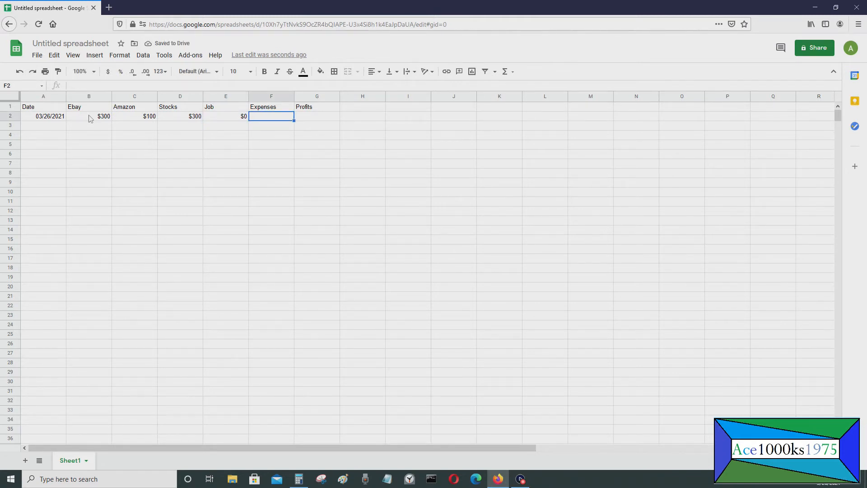
{"action": "key", "text": "Return"}
{"action": "type", "text": "$9"}
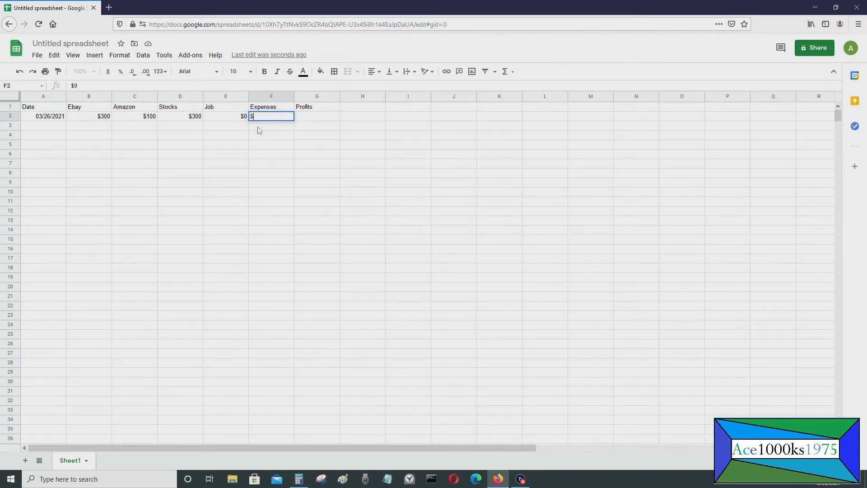
{"action": "key", "text": "BackSpace"}
{"action": "type", "text": "120"}
{"action": "key", "text": "Return"}
- Enter the Profits formula =B2+C2+D2+E2-F2 in cell G2 to subtract expenses from the summed income
{"action": "key", "text": "Up"}
{"action": "key", "text": "Right"}
{"action": "type", "text": "="}
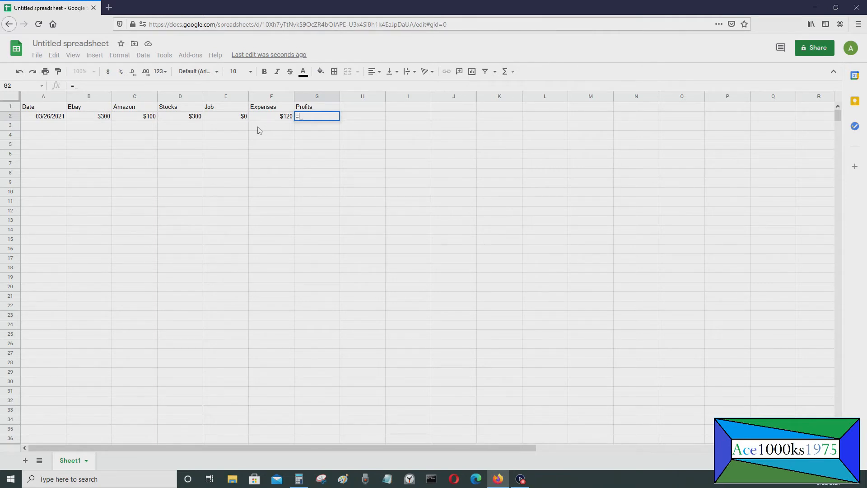
{"action": "type", "text": "B2"}
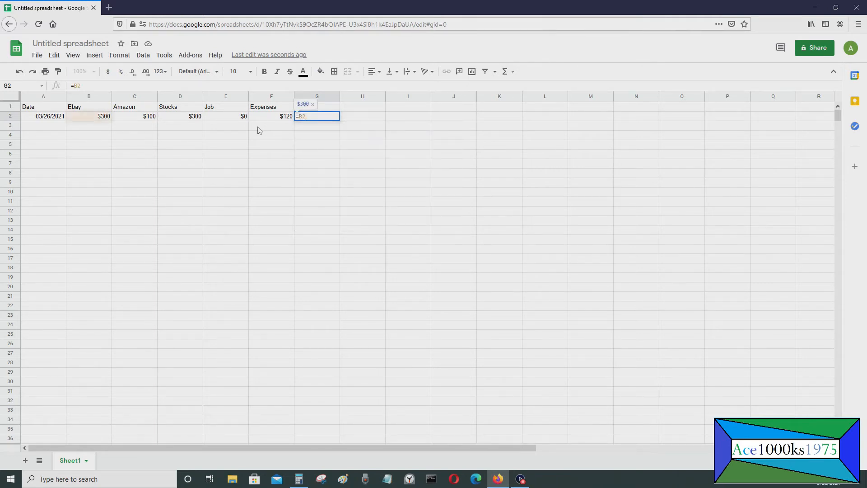
{"action": "type", "text": "+C2"}
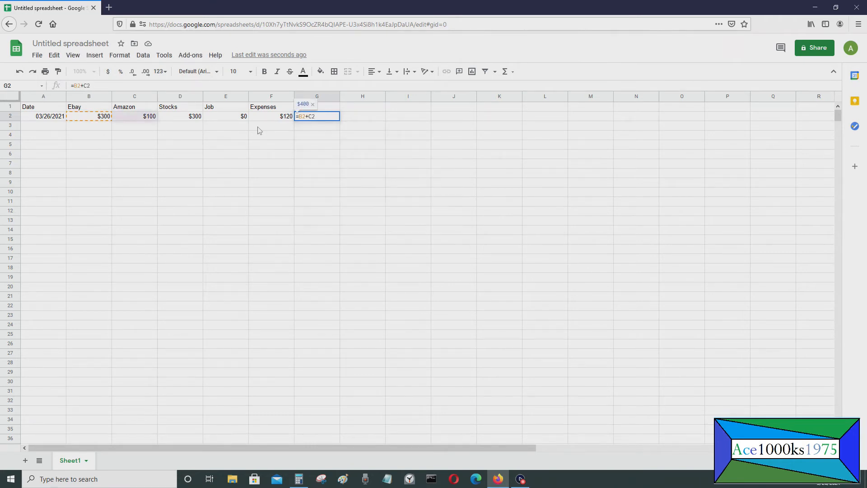
{"action": "type", "text": "+D2+E2-F"}
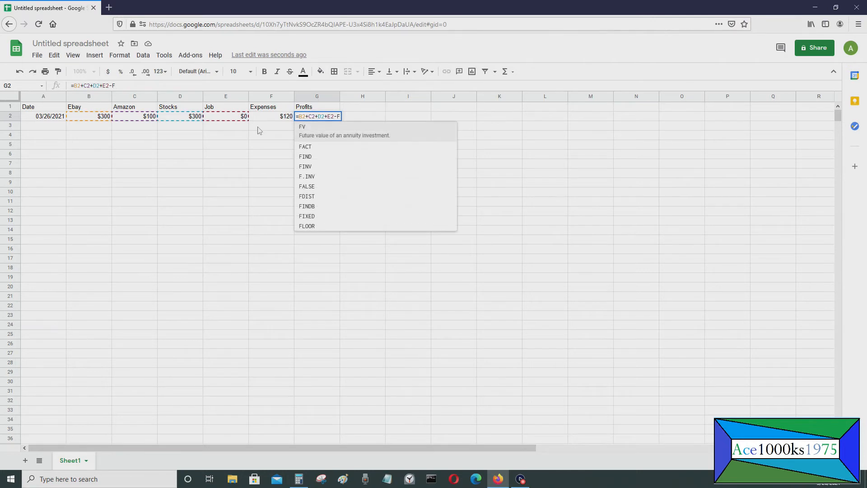
{"action": "type", "text": "2"}
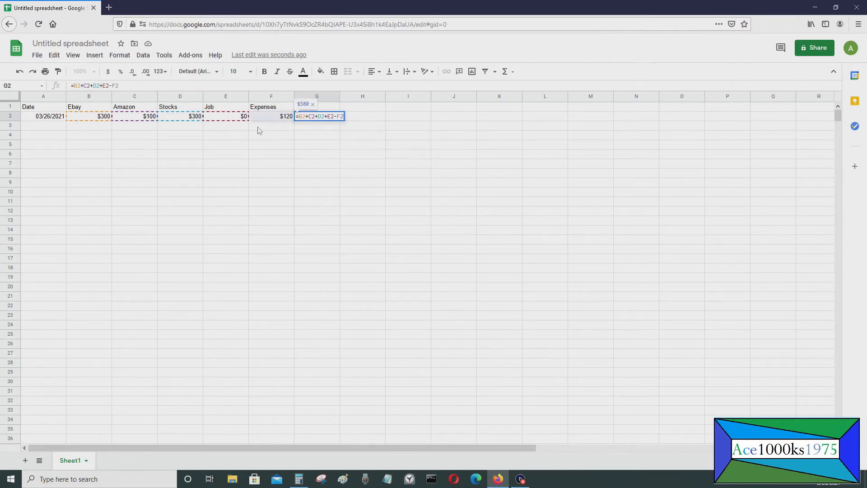
{"action": "key", "text": "Return"}
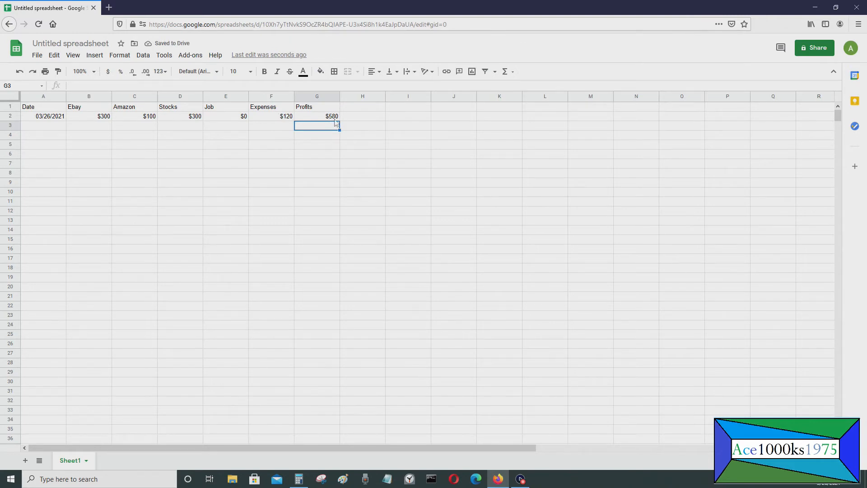
- Add the column header "Gross Sales" in cell H1
{"action": "left_click", "coordinate": [362, 103]}
{"action": "left_click", "coordinate": [364, 96]}
{"action": "type", "text": "Gross Sales"}
{"action": "key", "text": "Return"}
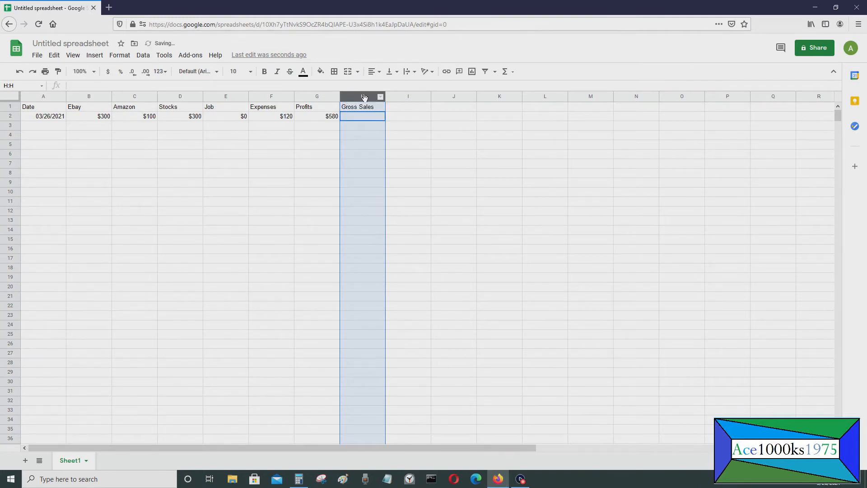
- Enter the Gross Sales formula =B2+C2+D2 in cell H2 to add the Ebay, Amazon and Stocks amounts
{"action": "left_click", "coordinate": [334, 133]}
{"action": "left_click", "coordinate": [351, 116]}
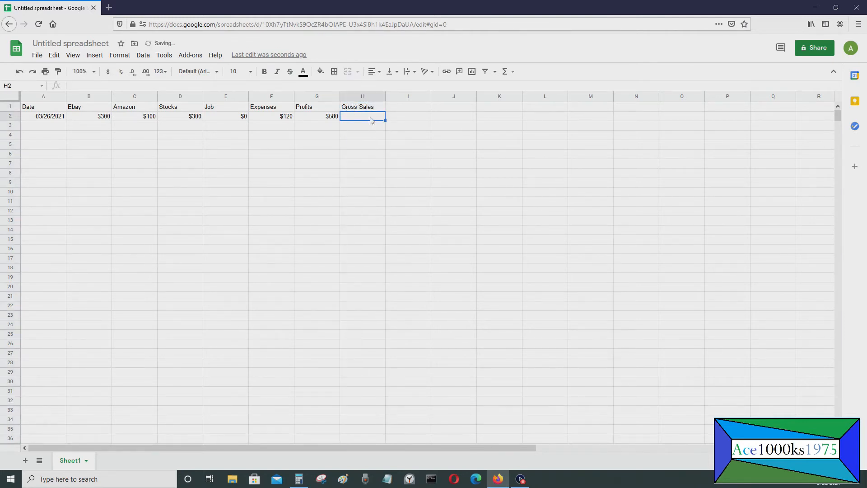
{"action": "type", "text": "="}
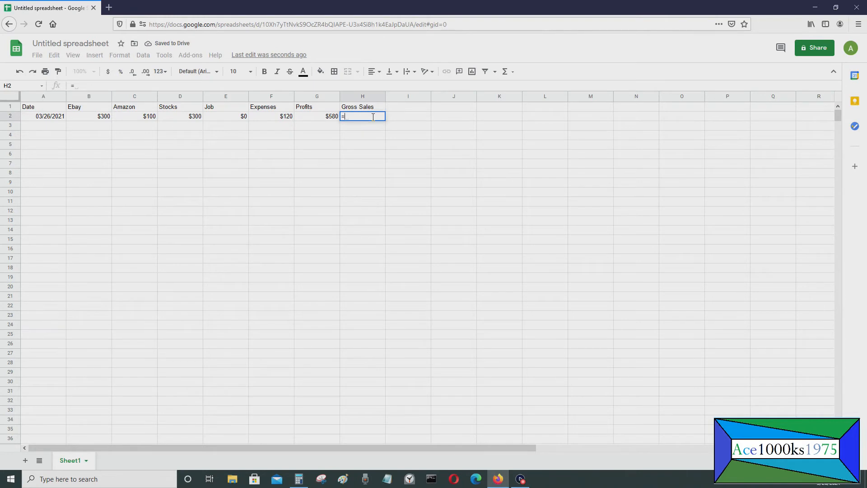
{"action": "type", "text": "B2"}
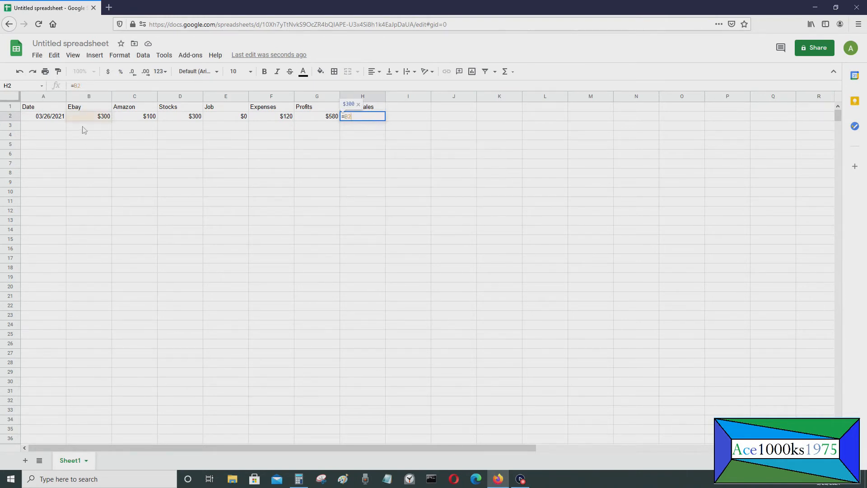
{"action": "type", "text": "+"}
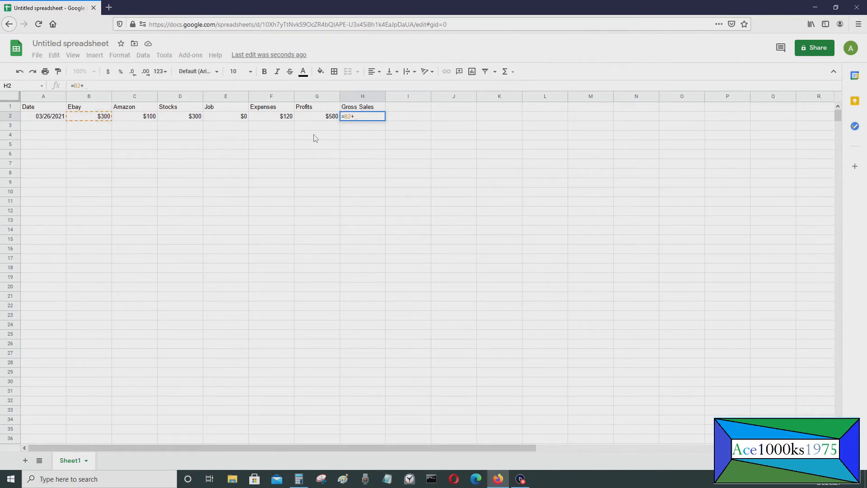
{"action": "type", "text": "C"}
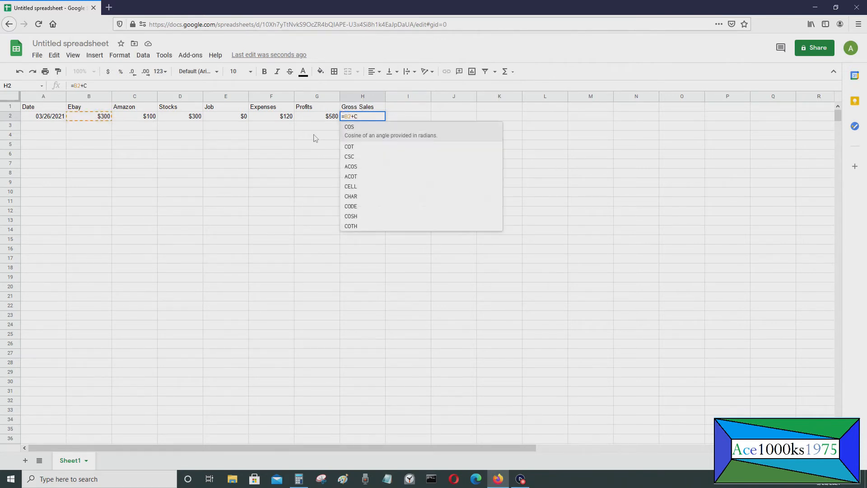
{"action": "type", "text": "2+D"}
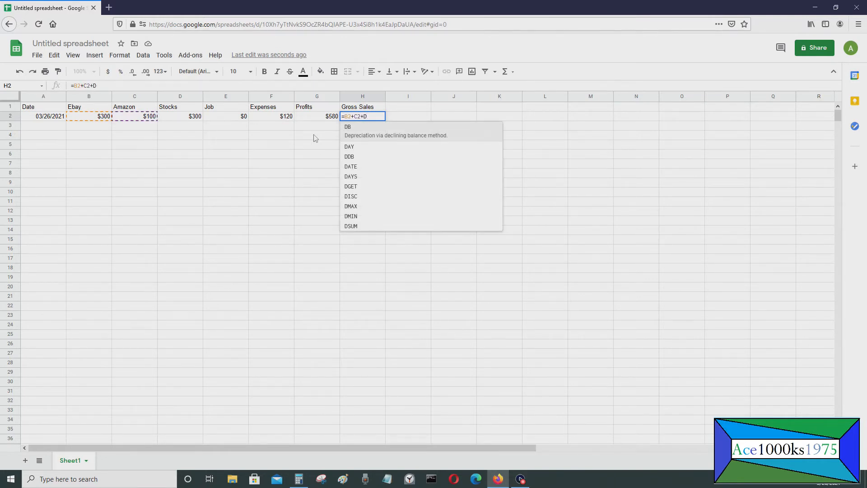
{"action": "type", "text": "2"}
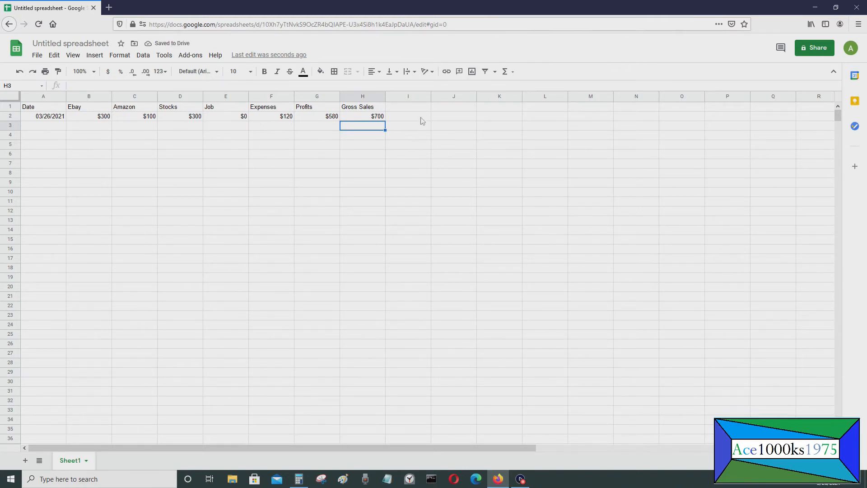
- Remove the Job cell from the Profits formula in G2 so it reads =B2+C2+D2-F2
{"action": "left_click", "coordinate": [327, 117]}
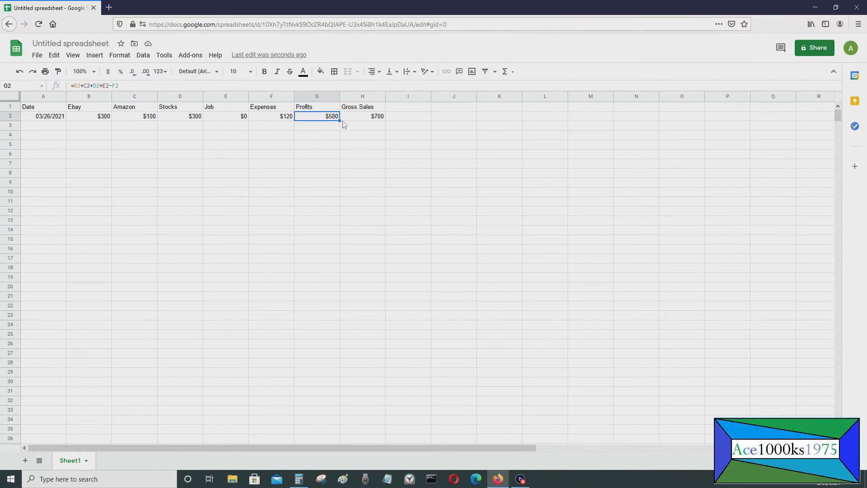
{"action": "left_click", "coordinate": [122, 84]}
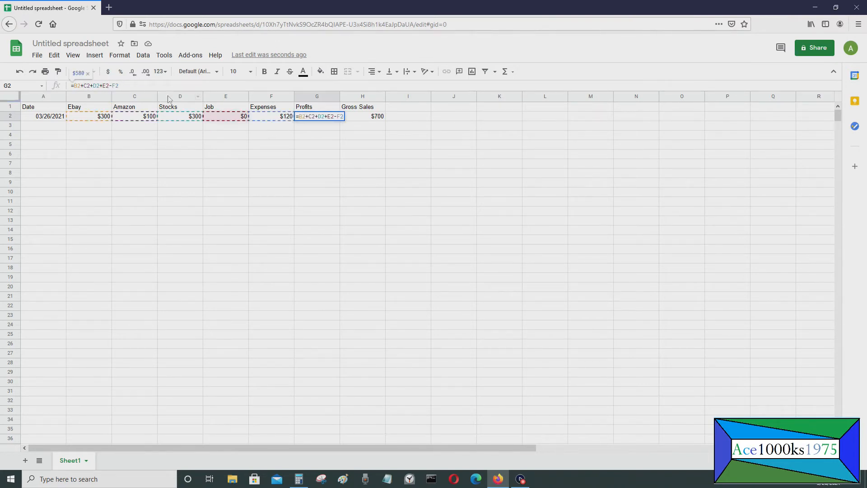
{"action": "key", "text": "Right"}
{"action": "key", "text": "Left"}
{"action": "key", "text": "BackSpace"}
{"action": "key", "text": "BackSpace"}
{"action": "key", "text": "BackSpace"}
{"action": "key", "text": "Return"}
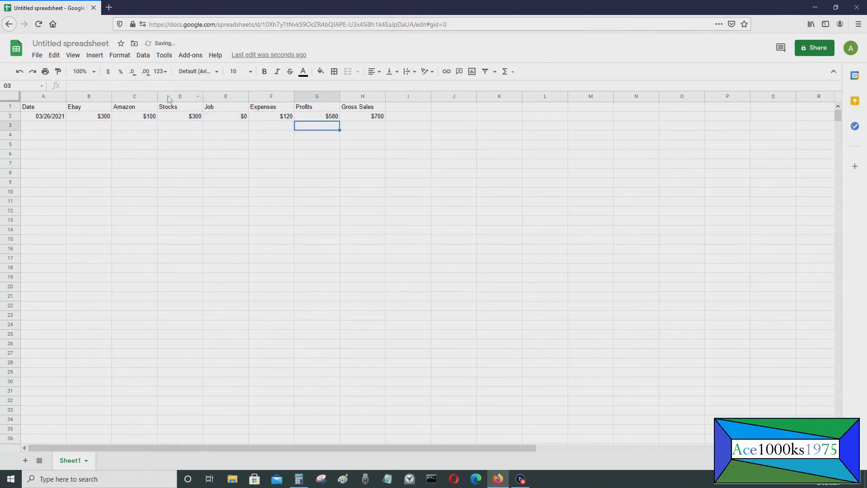
- Add the column header "Total Income" in cell I1
{"action": "left_click", "coordinate": [410, 109]}
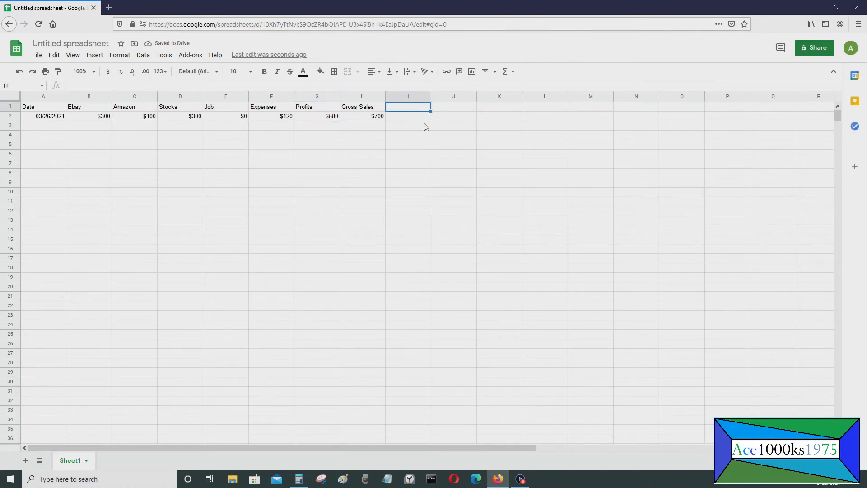
{"action": "left_click", "coordinate": [409, 97]}
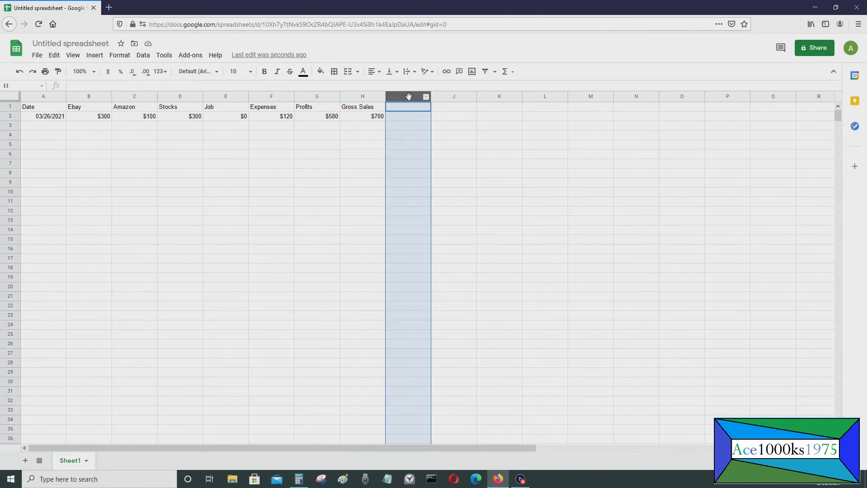
{"action": "type", "text": "Total Income"}
{"action": "key", "text": "Return"}
{"action": "left_click", "coordinate": [376, 157]}
{"action": "left_click", "coordinate": [399, 118]}
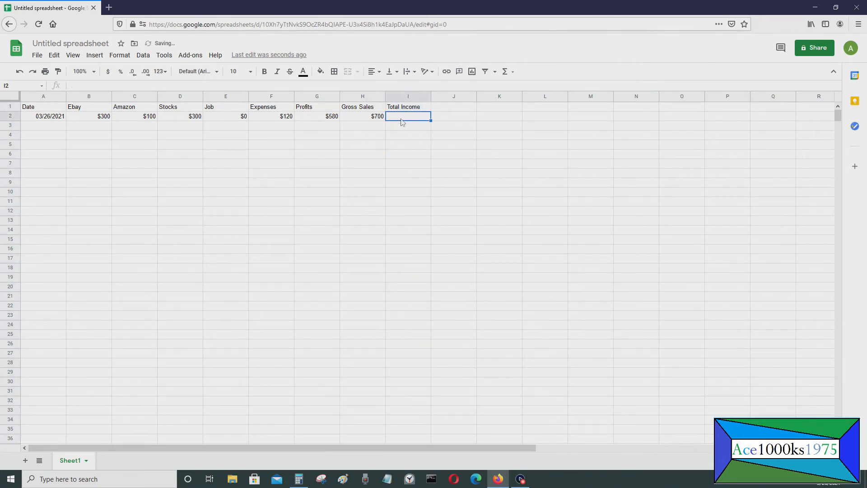
{"action": "type", "text": "="}
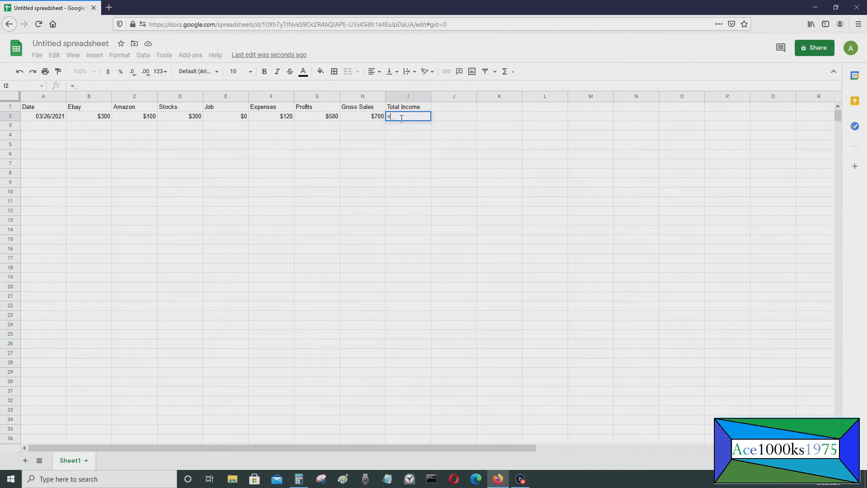
{"action": "type", "text": "B2+C"}
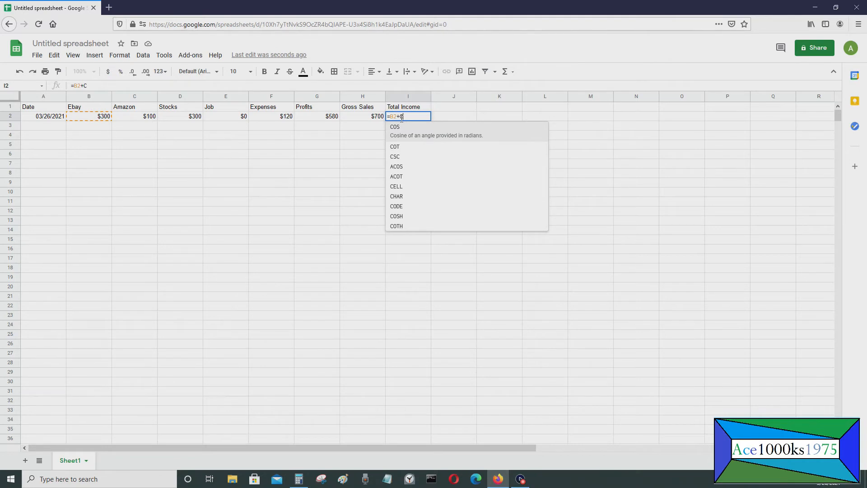
{"action": "type", "text": "2+D2"}
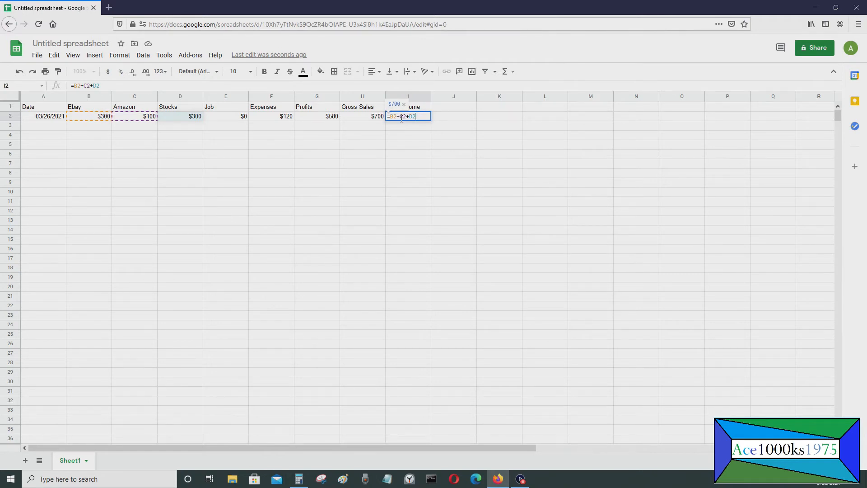
{"action": "type", "text": "+"}
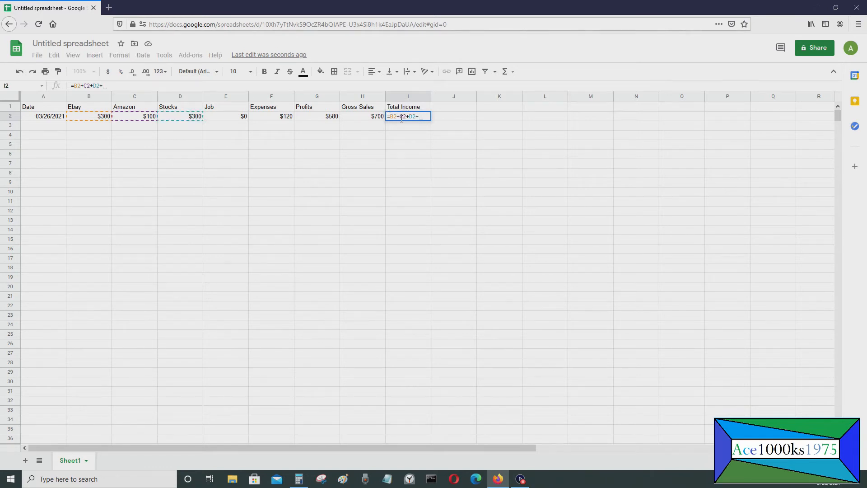
{"action": "type", "text": "E"}
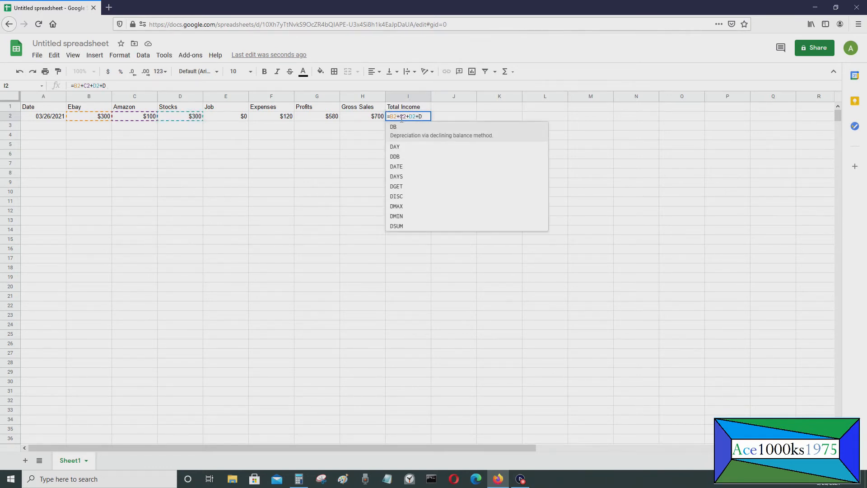
{"action": "type", "text": "2"}
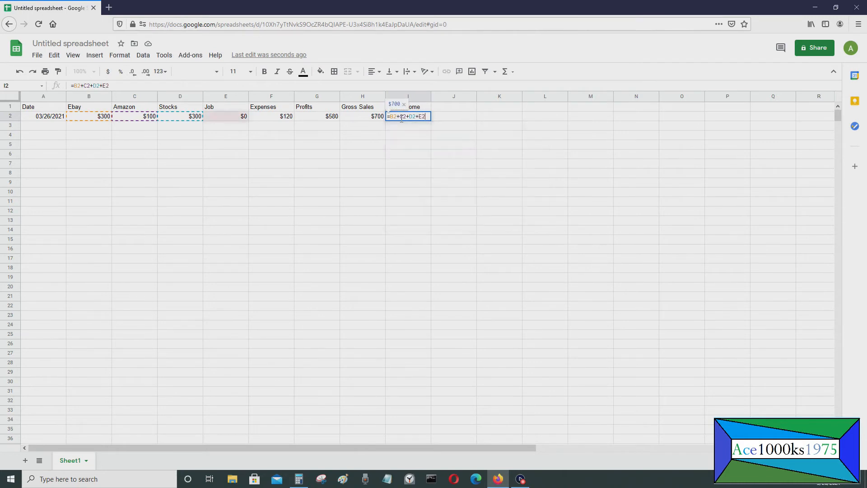
{"action": "type", "text": "-"}
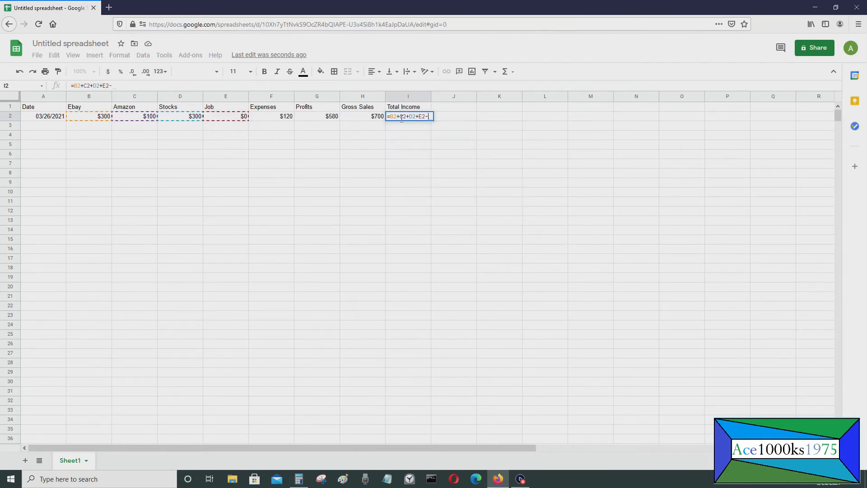
{"action": "type", "text": "F2"}
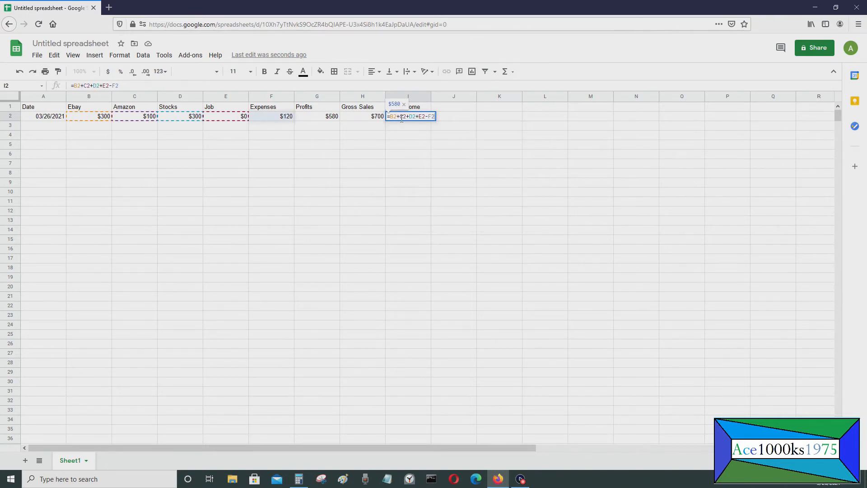
{"action": "key", "text": "BackSpace"}
{"action": "key", "text": "BackSpace"}
{"action": "key", "text": "BackSpace"}
{"action": "key", "text": "BackSpace"}
{"action": "key", "text": "BackSpace"}
{"action": "key", "text": "BackSpace"}
{"action": "key", "text": "BackSpace"}
{"action": "key", "text": "BackSpace"}
{"action": "key", "text": "BackSpace"}
{"action": "key", "text": "BackSpace"}
{"action": "key", "text": "BackSpace"}
{"action": "key", "text": "BackSpace"}
{"action": "key", "text": "BackSpace"}
{"action": "key", "text": "BackSpace"}
{"action": "key", "text": "BackSpace"}
- Enter the Total Income formula =G2+E2 in cell I2 to add profits and job income
{"action": "type", "text": "="}
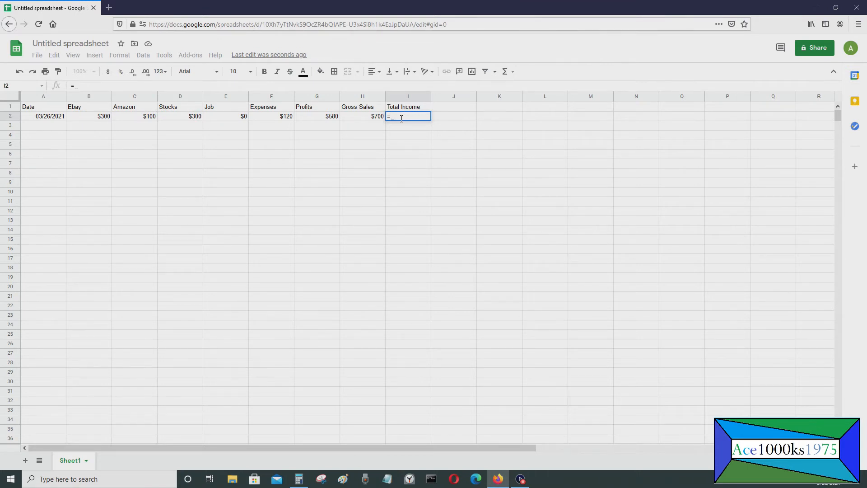
{"action": "type", "text": "G2"}
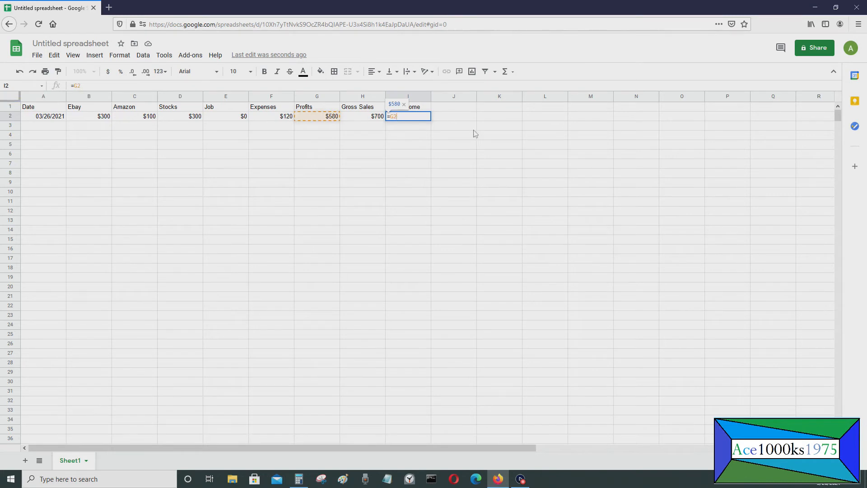
{"action": "type", "text": "+E2"}
{"action": "key", "text": "Return"}
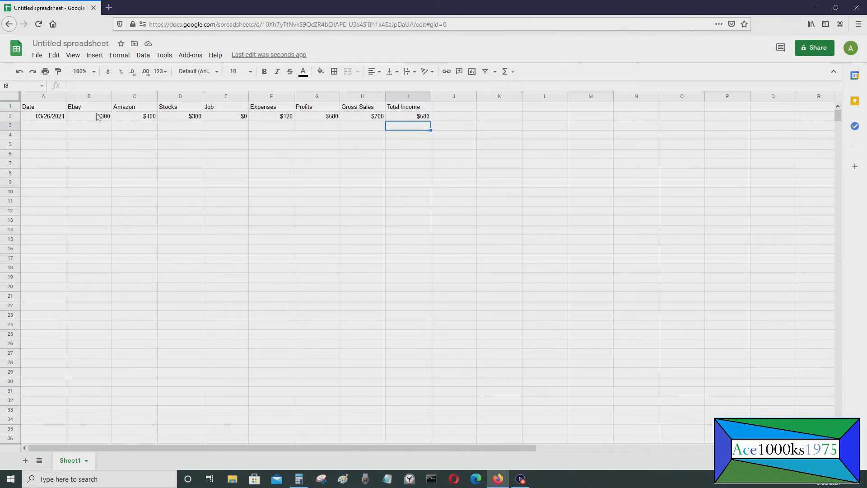
- Start row 3 with the date 03/27/2021, $0 under Ebay, $400 under Amazon and $500 under Stocks
{"action": "left_click", "coordinate": [57, 126]}
{"action": "type", "text": "03"}
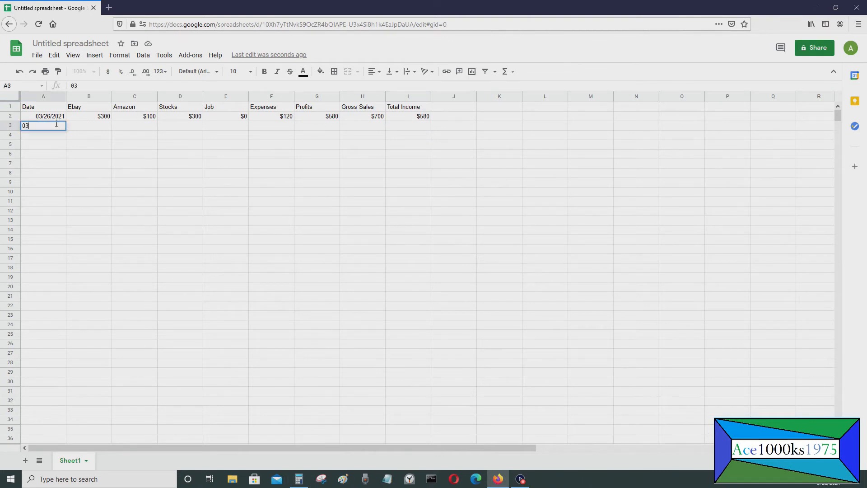
{"action": "type", "text": "/27/2021"}
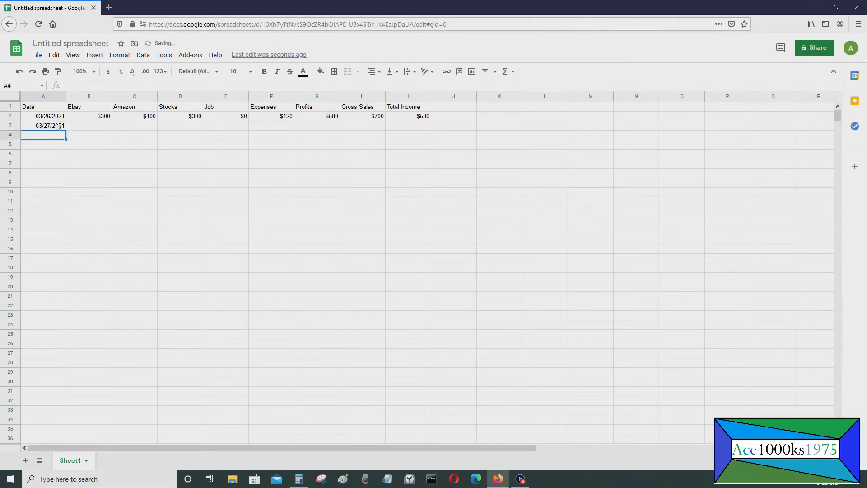
{"action": "key", "text": "Tab"}
{"action": "type", "text": "$0"}
{"action": "key", "text": "Tab"}
{"action": "type", "text": "$400"}
{"action": "key", "text": "Tab"}
{"action": "type", "text": "$500"}
{"action": "key", "text": "Tab"}
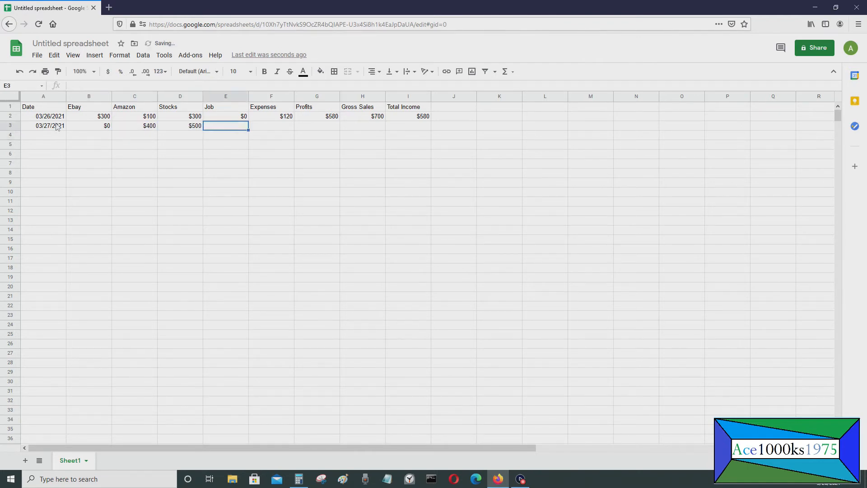
- Enter $2,000 under Job and $260 under Expenses in row 3
{"action": "type", "text": "$"}
{"action": "type", "text": "1"}
{"action": "type", "text": "2000"}
{"action": "key", "text": "Tab"}
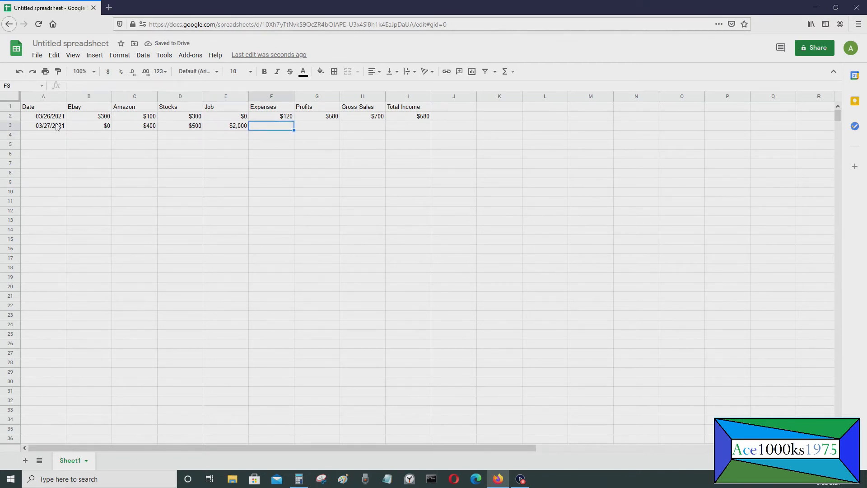
{"action": "type", "text": "$"}
{"action": "type", "text": "200"}
{"action": "key", "text": "BackSpace"}
{"action": "key", "text": "BackSpace"}
{"action": "type", "text": "50"}
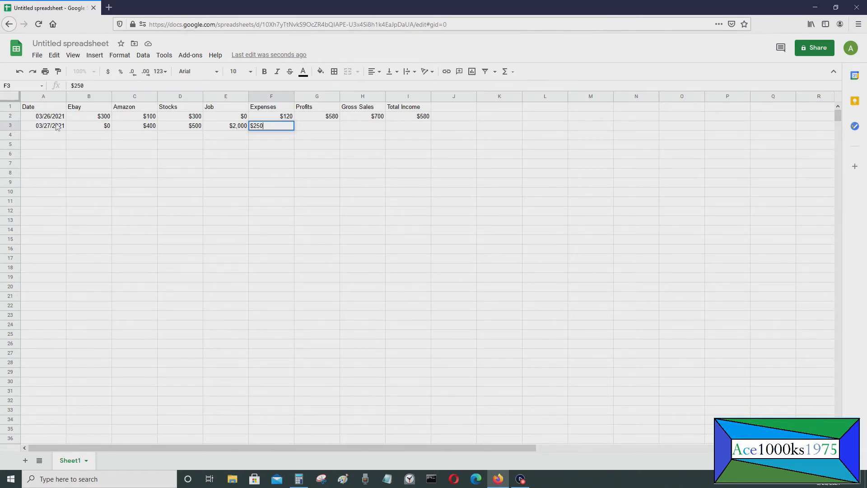
{"action": "key", "text": "BackSpace"}
{"action": "type", "text": "60"}
{"action": "key", "text": "Return"}
{"action": "key", "text": "Up"}
{"action": "key", "text": "Right"}
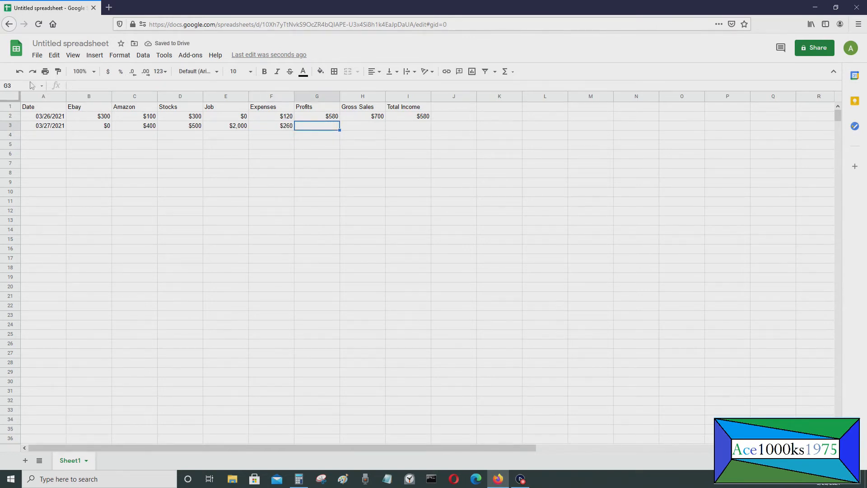
{"action": "type", "text": "="}
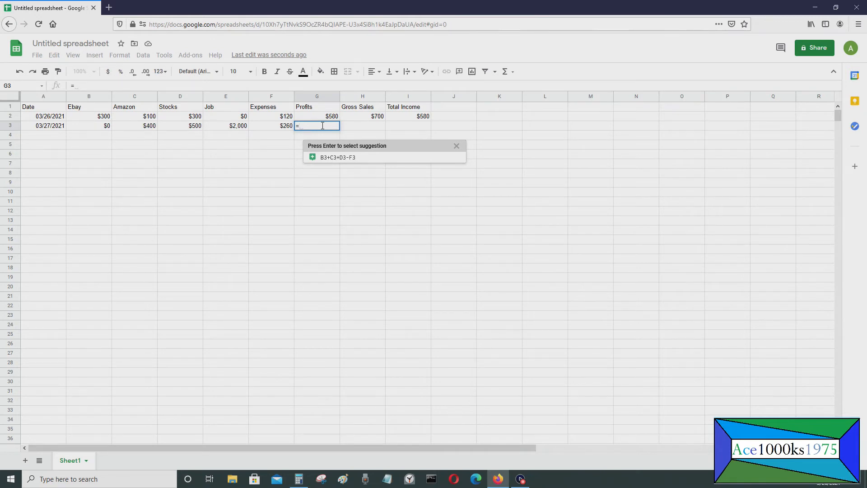
{"action": "key", "text": "BackSpace"}
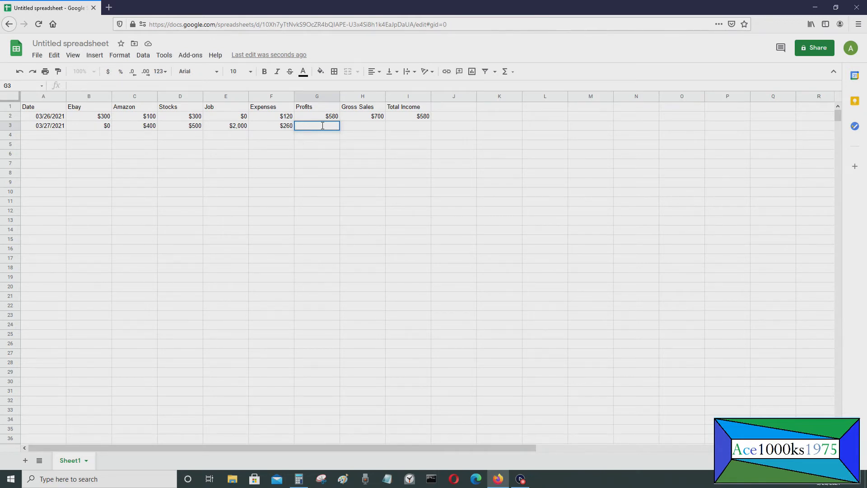
{"action": "left_click", "coordinate": [416, 110]}
{"action": "left_click", "coordinate": [415, 119]}
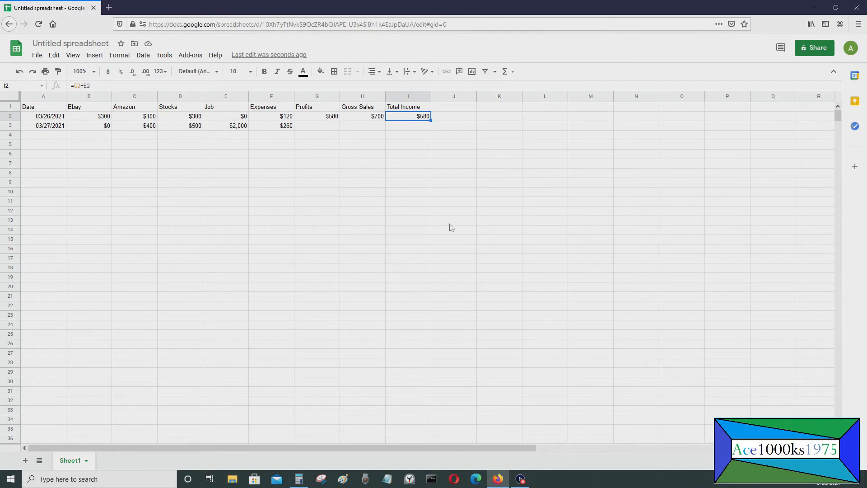
- Fill the Profits formula from G2 down into G3 and check the copied formula
{"action": "left_click", "coordinate": [325, 115]}
{"action": "left_click_drag", "start_coordinate": [339, 120], "coordinate": [339, 127]}
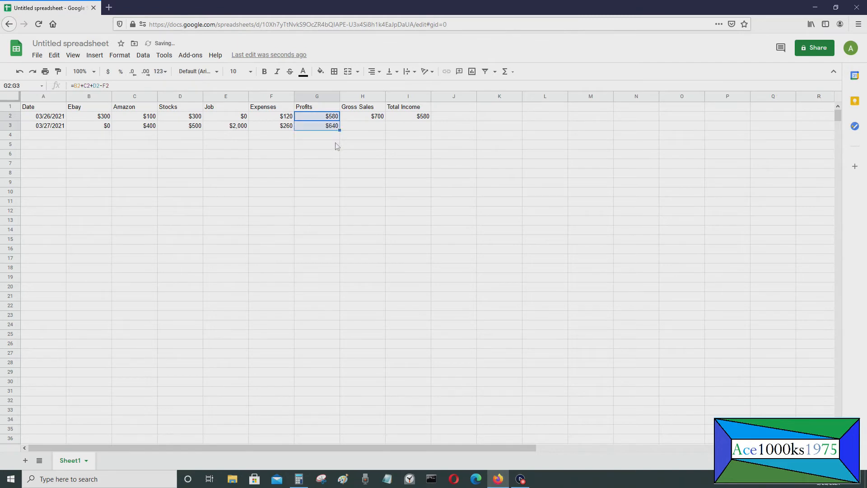
{"action": "left_click", "coordinate": [321, 130]}
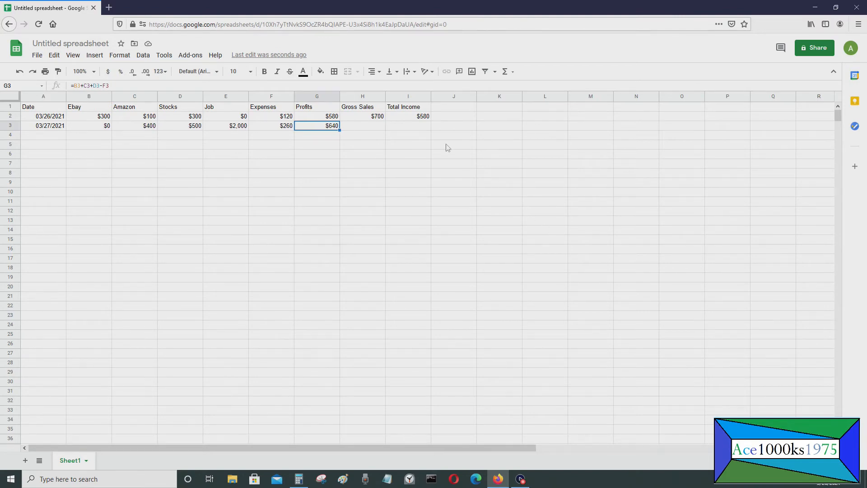
- Fill the Gross Sales formula from H2 down into H3 and the Total Income formula from I2 down into I3
{"action": "left_click", "coordinate": [371, 119]}
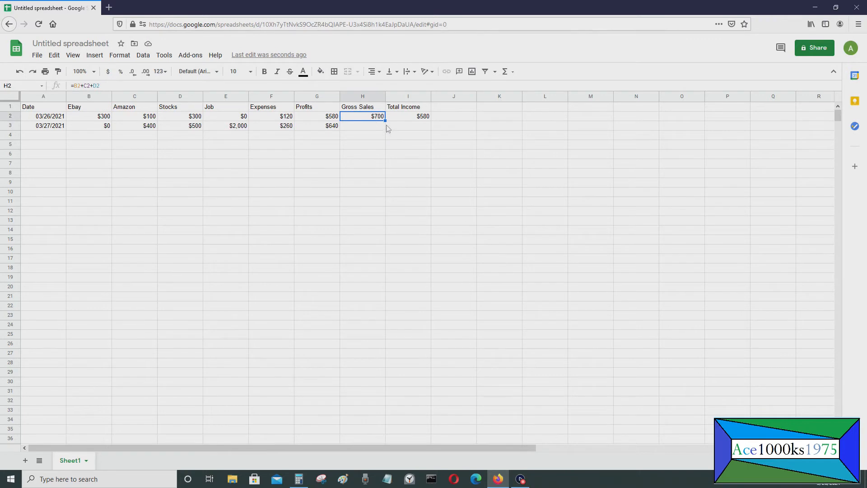
{"action": "left_click_drag", "start_coordinate": [385, 121], "coordinate": [385, 129]}
{"action": "left_click", "coordinate": [375, 136]}
{"action": "left_click", "coordinate": [402, 126]}
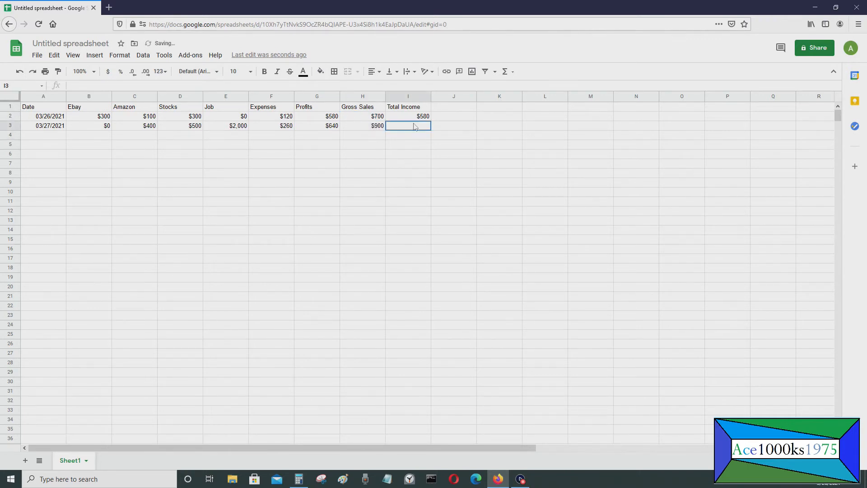
{"action": "left_click", "coordinate": [420, 117]}
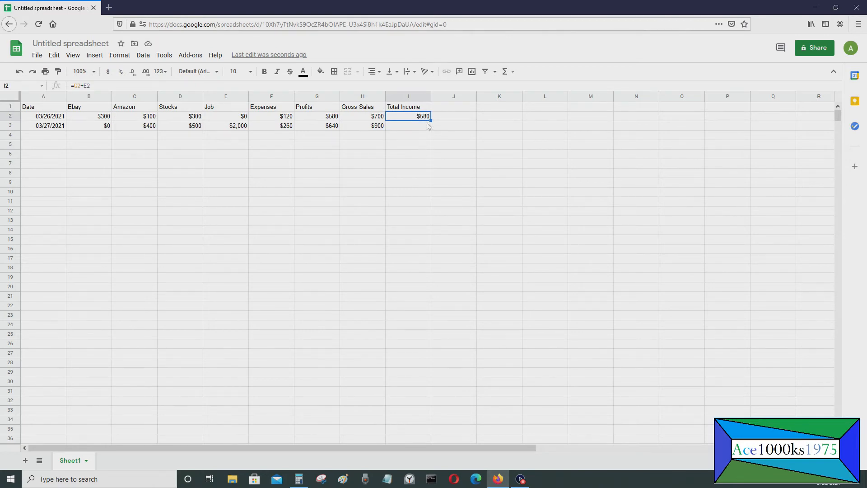
{"action": "left_click_drag", "start_coordinate": [430, 119], "coordinate": [429, 127]}
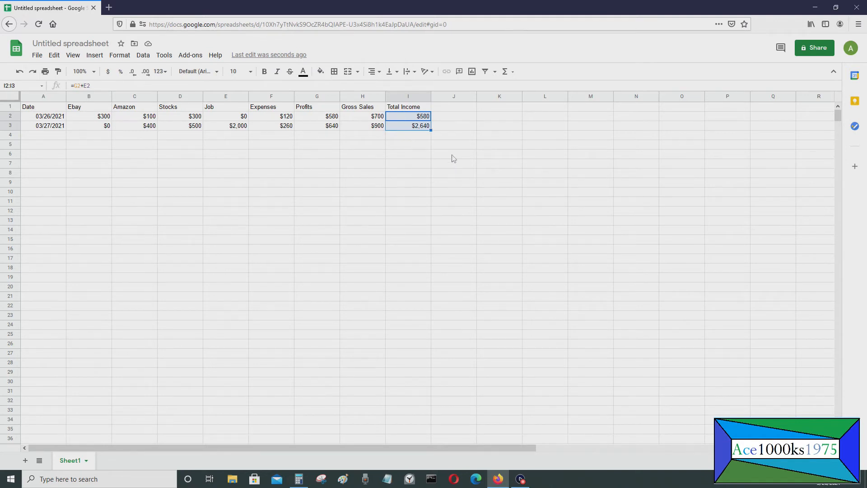
{"action": "left_click", "coordinate": [413, 135]}
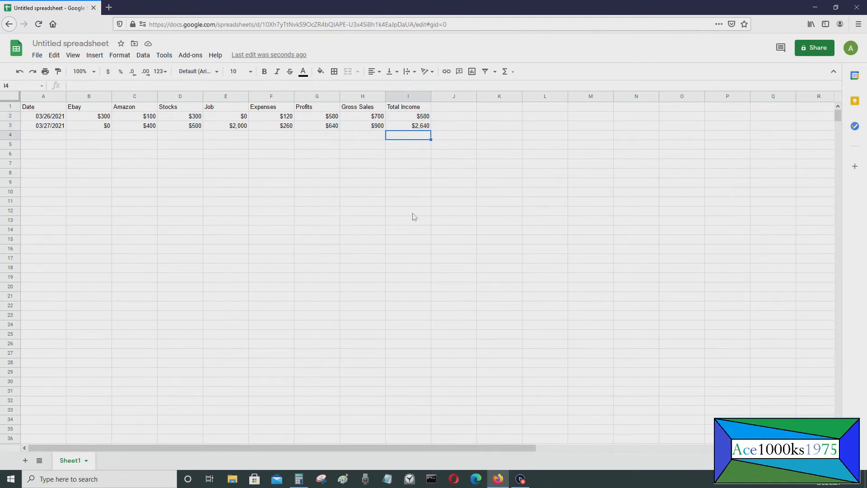
- Switch to Calculator, clear it, and add row 3's income amounts 400, 500 and 2000
{"action": "left_click", "coordinate": [299, 479]}
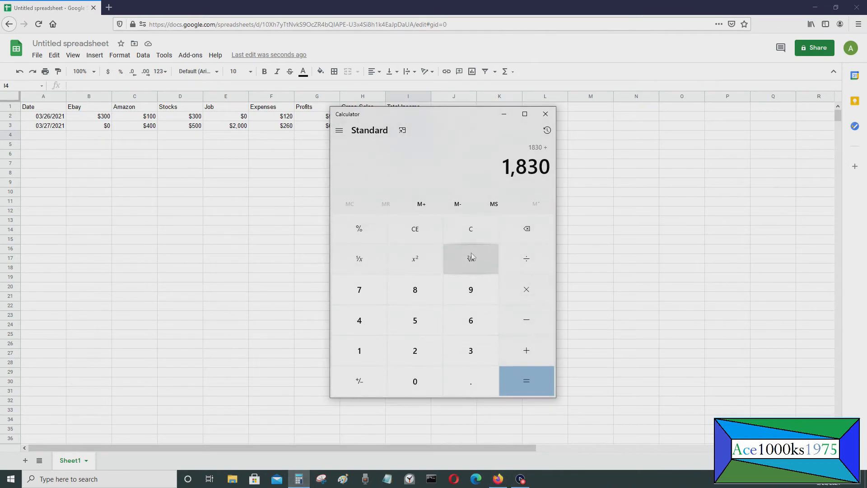
{"action": "left_click", "coordinate": [471, 229]}
{"action": "left_click_drag", "start_coordinate": [427, 110], "coordinate": [562, 124]}
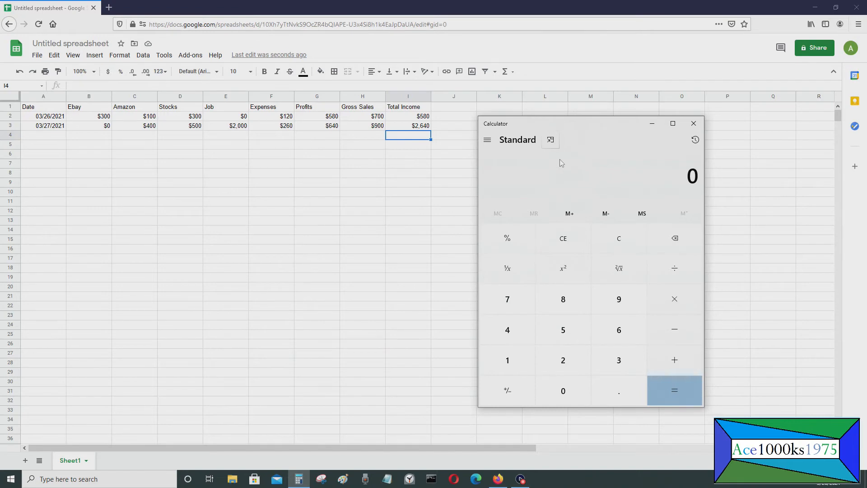
{"action": "key", "text": "4"}
{"action": "key", "text": "0"}
{"action": "key", "text": "0"}
{"action": "key", "text": "plus"}
{"action": "key", "text": "5"}
{"action": "key", "text": "0"}
{"action": "key", "text": "0"}
{"action": "key", "text": "plus"}
{"action": "key", "text": "2"}
{"action": "key", "text": "0"}
{"action": "key", "text": "0"}
{"action": "key", "text": "0"}
{"action": "key", "text": "plus"}
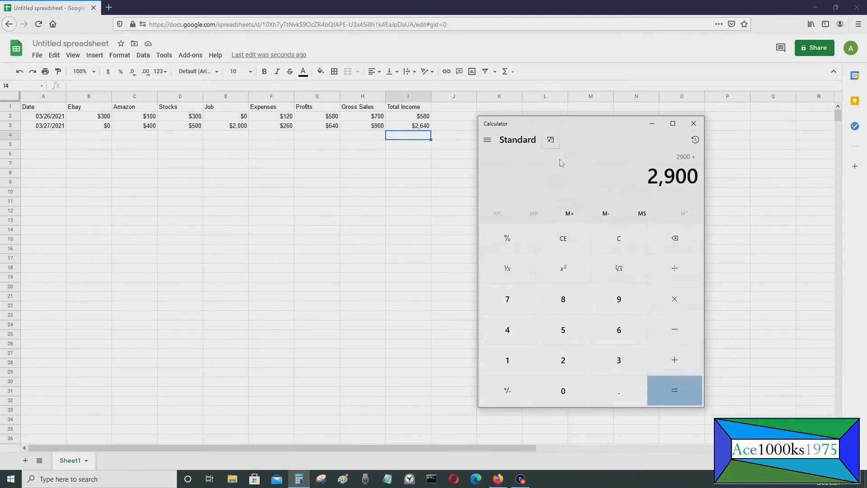
- Subtract the 260 expenses from the calculator sum to check row 3's total income
{"action": "key", "text": "2"}
{"action": "key", "text": "6"}
{"action": "key", "text": "4"}
{"action": "key", "text": "0"}
{"action": "key", "text": "plus"}
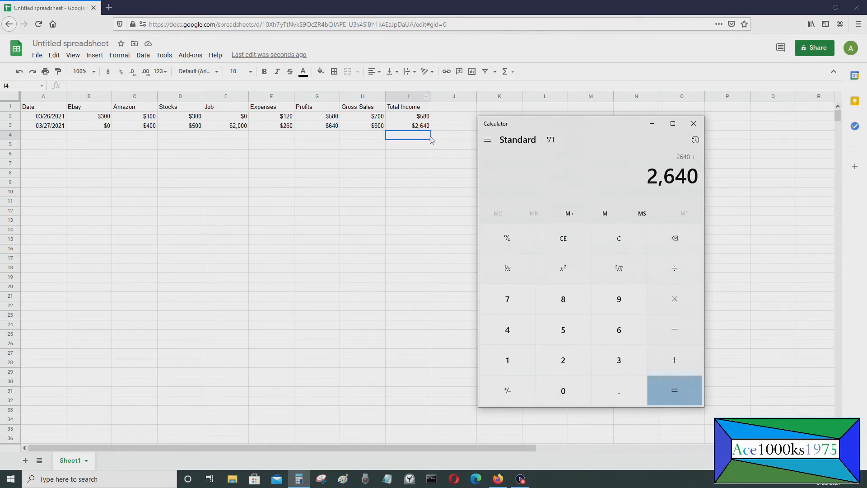
- Extend the Total Income formula in I3 to =G3+E3+I2 so it includes the previous row's total
{"action": "left_click", "coordinate": [412, 129]}
{"action": "left_click", "coordinate": [420, 136]}
{"action": "left_click", "coordinate": [427, 127]}
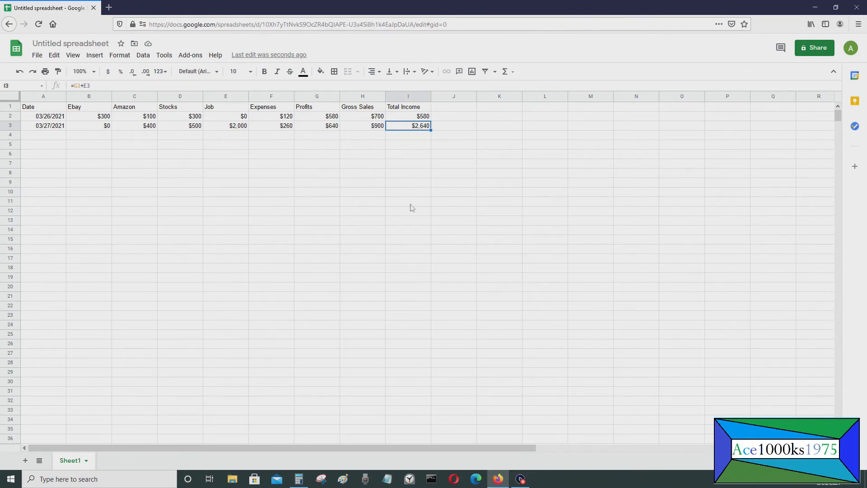
{"action": "left_click", "coordinate": [111, 83]}
{"action": "type", "text": "+"}
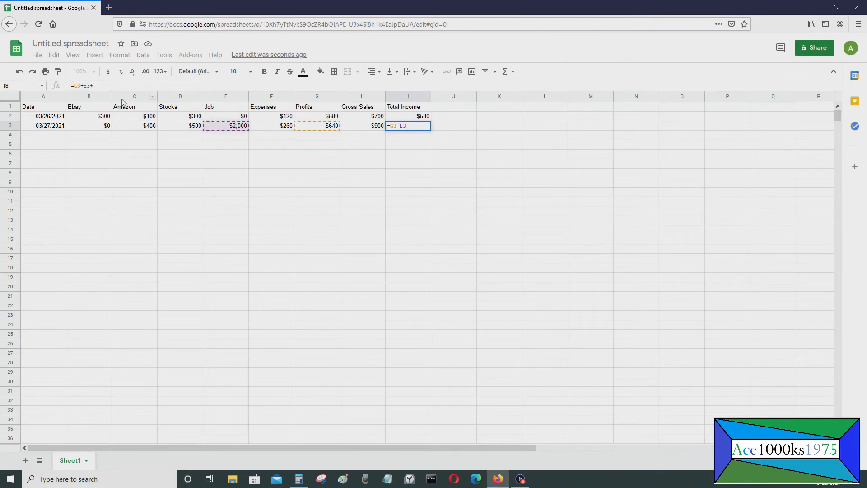
{"action": "type", "text": "I2"}
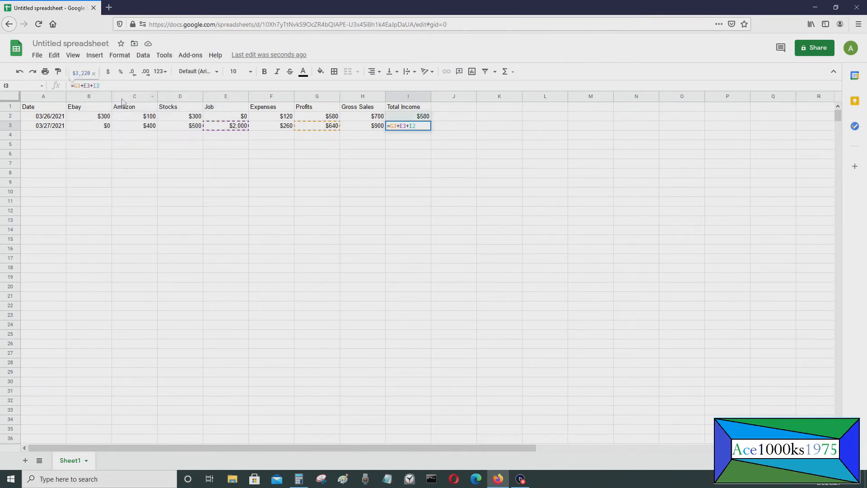
{"action": "key", "text": "Return"}
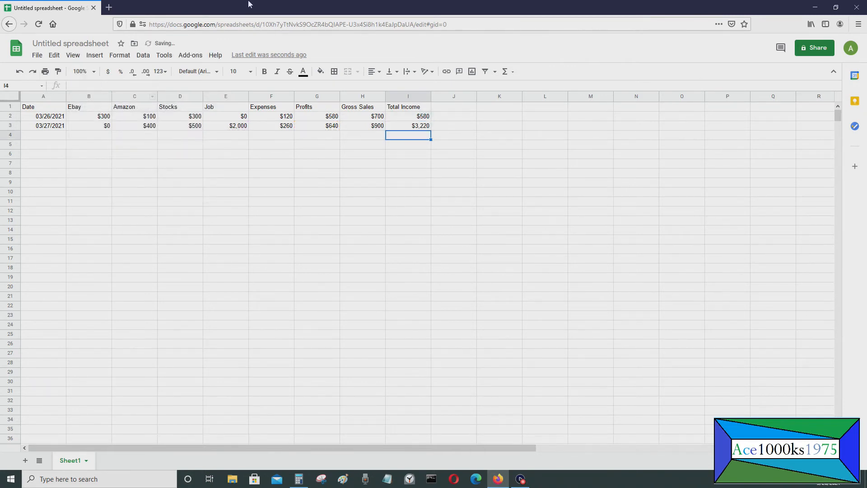
{"action": "left_click", "coordinate": [419, 126]}
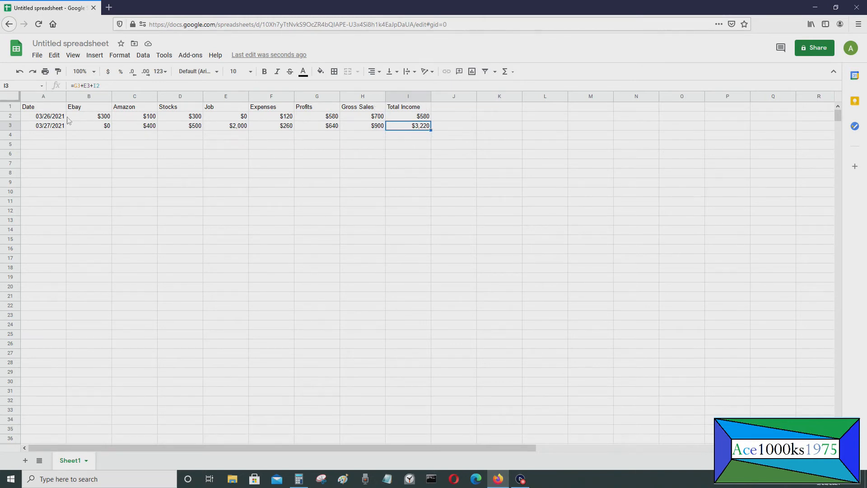
- Start row 4 with the date 03/28/2021, $0 under Ebay, $0 under Amazon and $1,000 under Stocks
{"action": "left_click", "coordinate": [62, 137]}
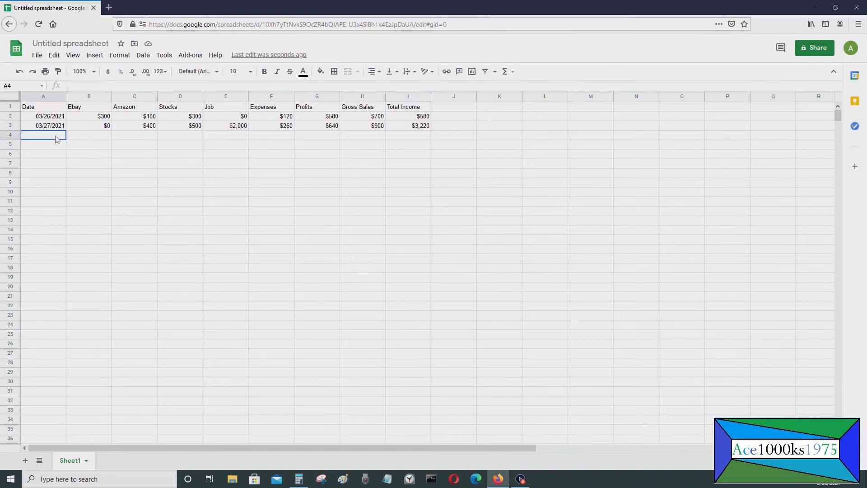
{"action": "type", "text": "03/28/2021"}
{"action": "key", "text": "Tab"}
{"action": "type", "text": "$0"}
{"action": "key", "text": "Tab"}
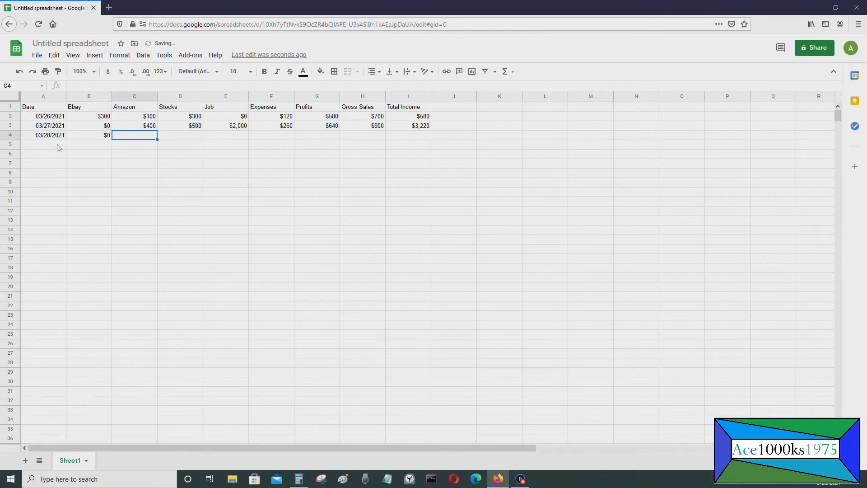
{"action": "type", "text": "$10"}
{"action": "key", "text": "Tab"}
{"action": "key", "text": "Tab"}
{"action": "key", "text": "shift+Tab"}
{"action": "type", "text": "$1,000"}
{"action": "key", "text": "Tab"}
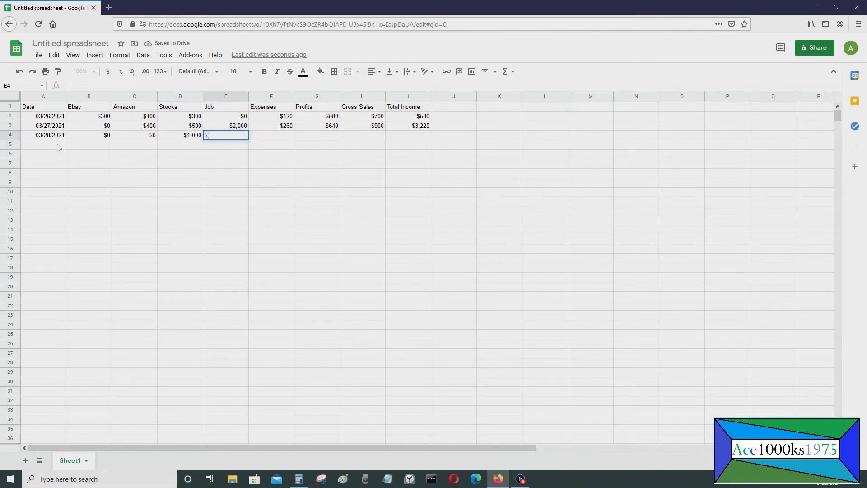
- Enter $0 under Job and $5 under Expenses in row 4
{"action": "type", "text": "$0"}
{"action": "key", "text": "Tab"}
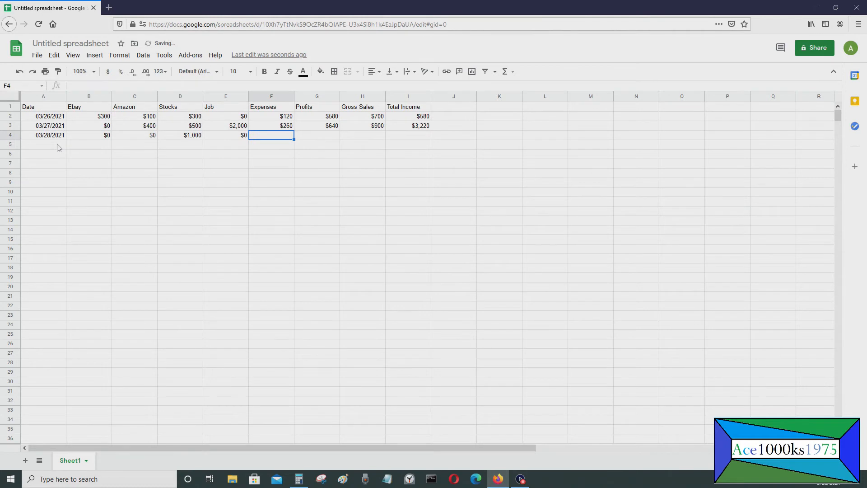
{"action": "type", "text": "$10"}
{"action": "key", "text": "Return"}
{"action": "key", "text": "Up"}
{"action": "type", "text": "$5"}
{"action": "key", "text": "Return"}
{"action": "key", "text": "Up"}
{"action": "key", "text": "Right"}
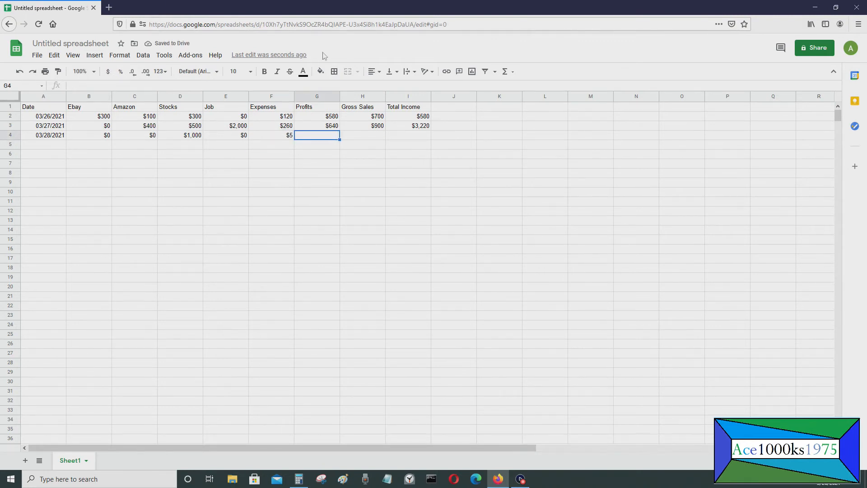
- Fill the Profits and Gross Sales formulas from row 3 down into row 4 and check the copied formulas
{"action": "left_click", "coordinate": [338, 127]}
{"action": "left_click_drag", "start_coordinate": [339, 129], "coordinate": [338, 138]}
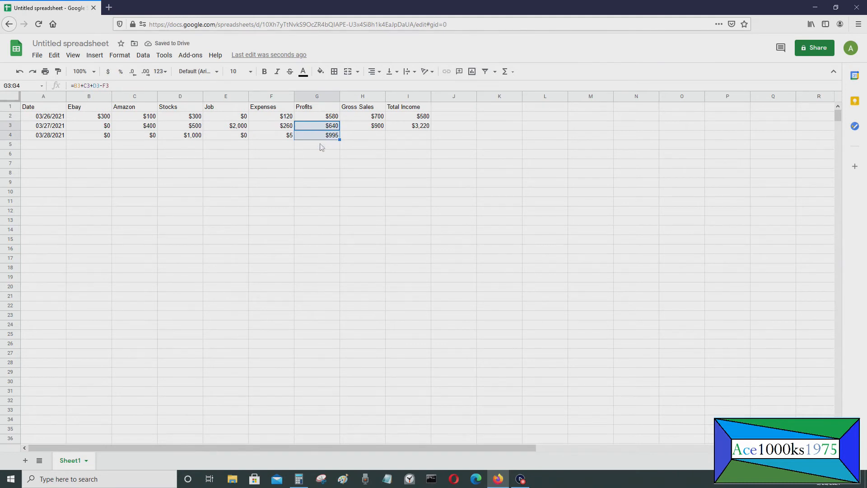
{"action": "left_click", "coordinate": [322, 144]}
{"action": "left_click", "coordinate": [374, 126]}
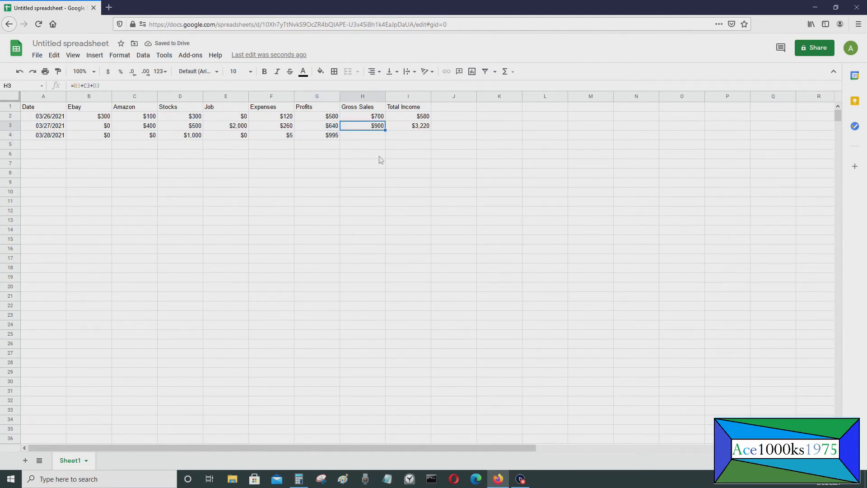
{"action": "left_click_drag", "start_coordinate": [385, 129], "coordinate": [384, 136]}
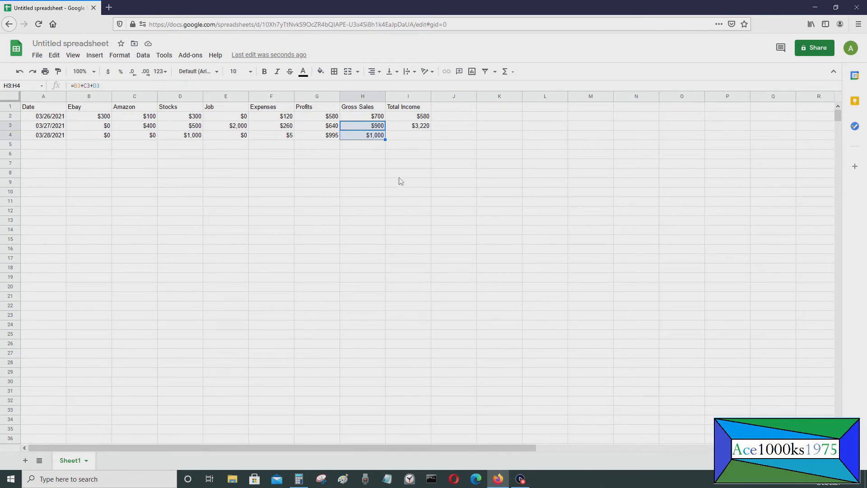
{"action": "left_click", "coordinate": [360, 145]}
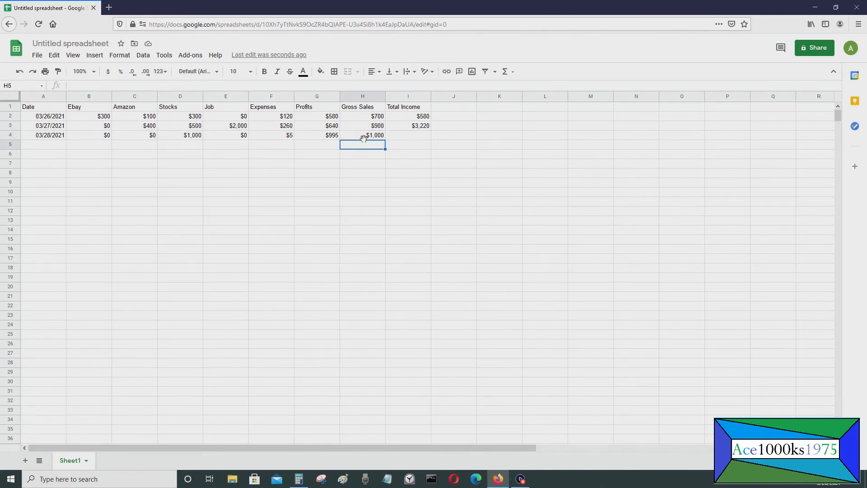
{"action": "left_click", "coordinate": [321, 129]}
{"action": "left_click", "coordinate": [322, 134]}
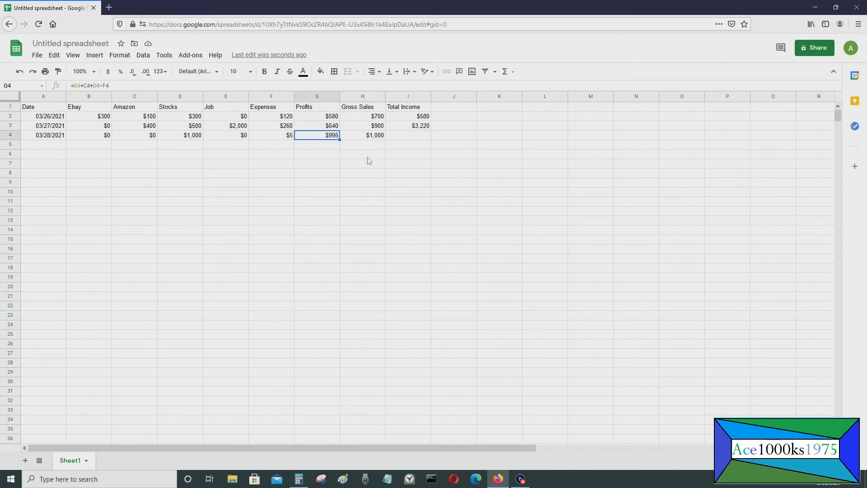
{"action": "left_click", "coordinate": [370, 138]}
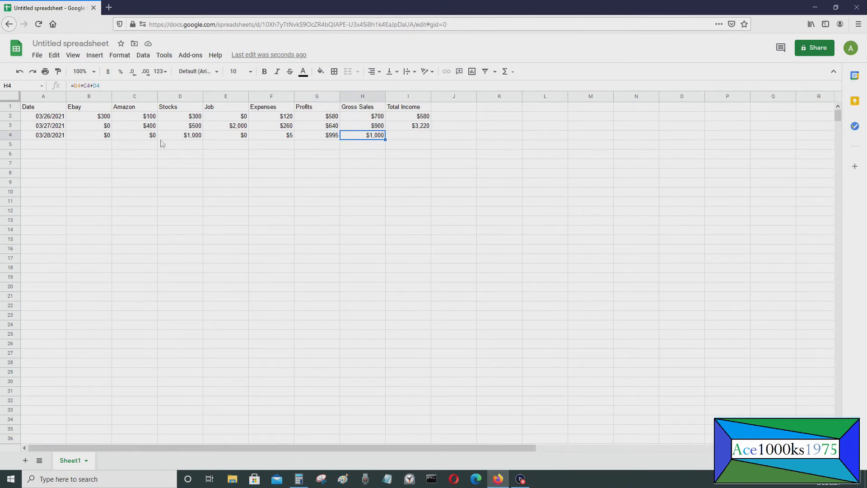
- Fill the cumulative Total Income formula from I3 down into I4
{"action": "left_click", "coordinate": [420, 128]}
{"action": "left_click_drag", "start_coordinate": [431, 130], "coordinate": [430, 136]}
{"action": "left_click", "coordinate": [411, 154]}
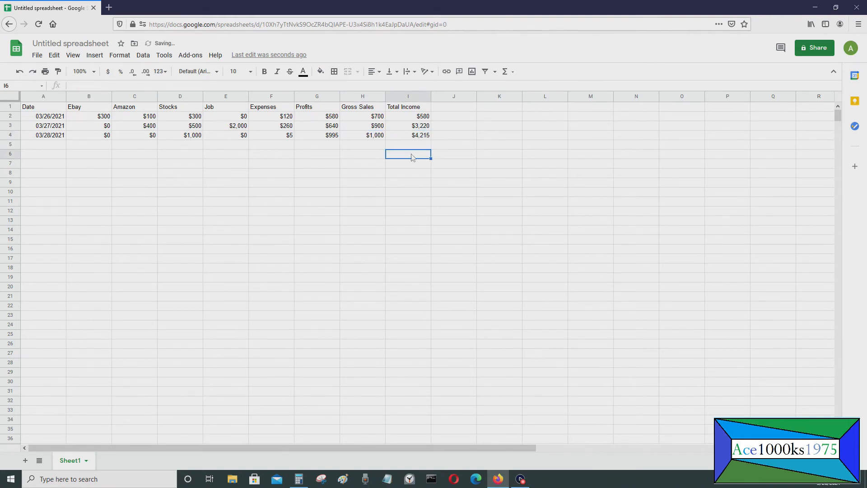
- Verify row 4's total income in Calculator by computing 3220 plus 1000 minus 5
{"action": "left_click", "coordinate": [299, 479]}
{"action": "left_click", "coordinate": [617, 243]}
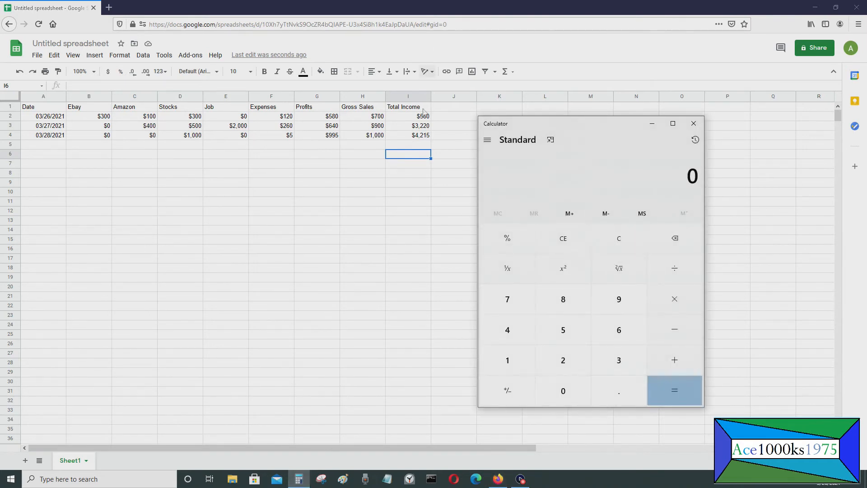
{"action": "type", "text": "3220"}
{"action": "key", "text": "plus"}
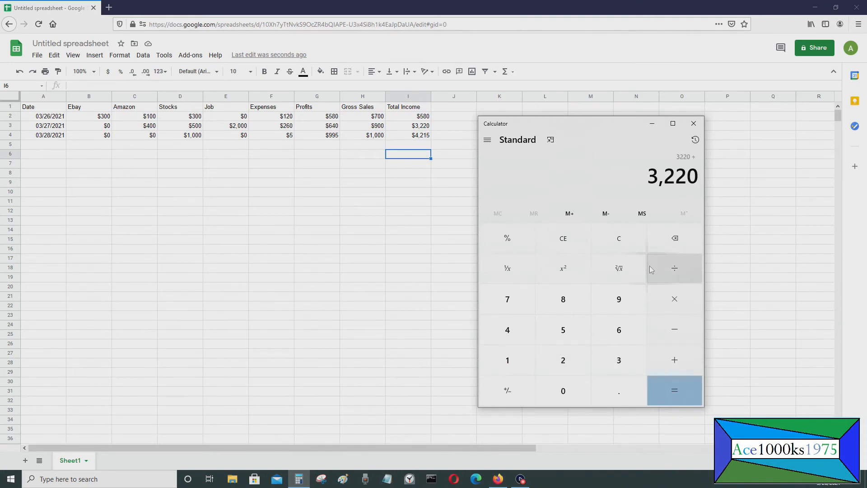
{"action": "type", "text": "1000"}
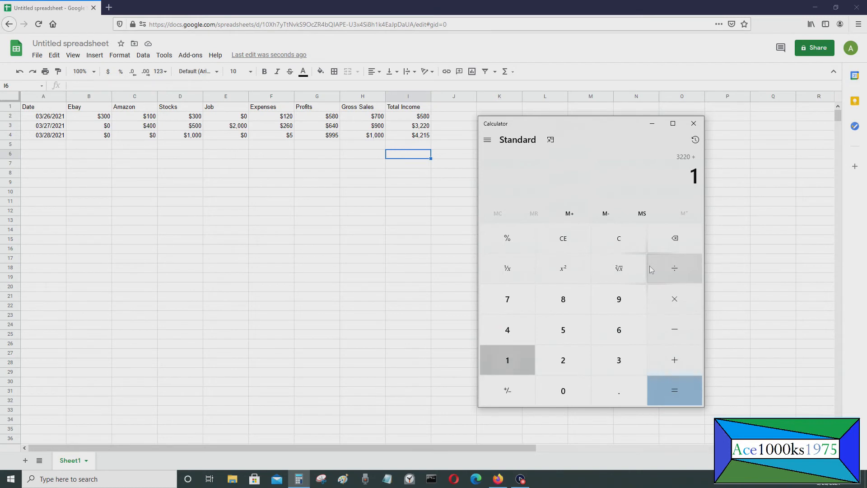
{"action": "key", "text": "plus"}
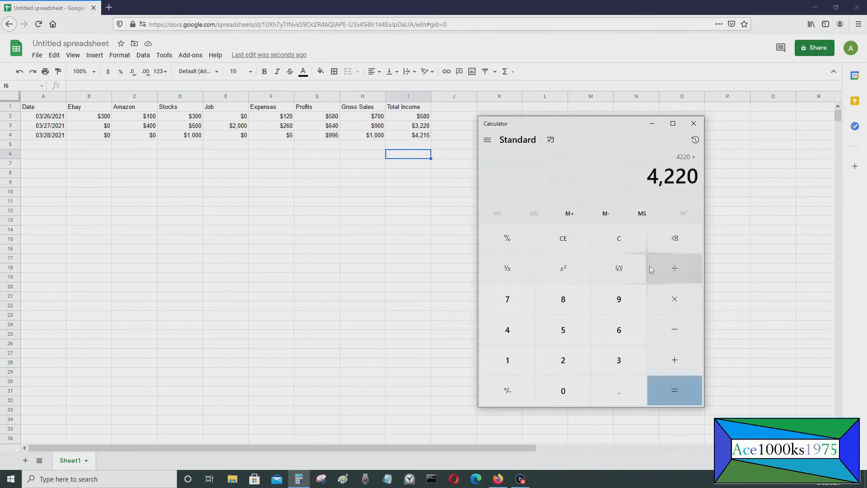
{"action": "key", "text": "minus"}
{"action": "type", "text": "5"}
{"action": "key", "text": "plus"}
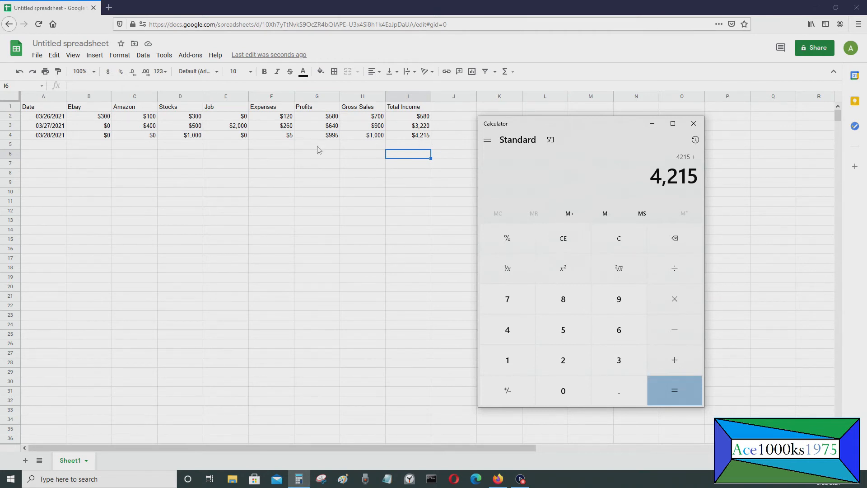
- Start row 5 of the spreadsheet with the date 03/29/2021, $100 under Ebay and $100 under Amazon
{"action": "left_click", "coordinate": [48, 145]}
{"action": "type", "text": "03/"}
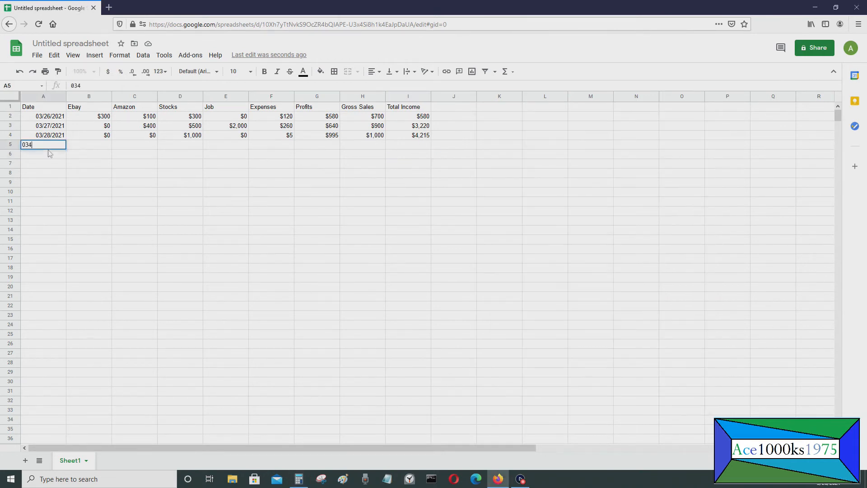
{"action": "type", "text": "29/2021"}
{"action": "key", "text": "Tab"}
{"action": "type", "text": "$"}
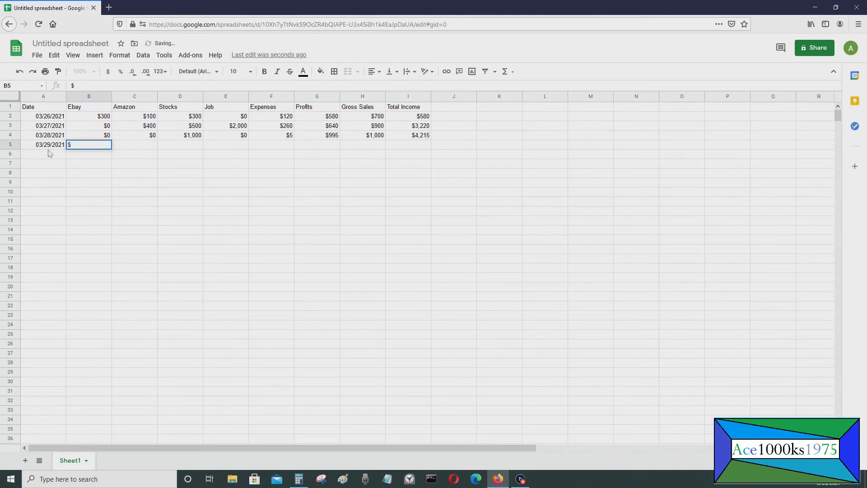
{"action": "type", "text": "100"}
{"action": "key", "text": "Return"}
{"action": "key", "text": "Up"}
{"action": "key", "text": "Right"}
{"action": "type", "text": "$100"}
{"action": "key", "text": "Tab"}
- Enter a loss of -$200 under Stocks in row 5 and move on to the Job cell
{"action": "type", "text": "$"}
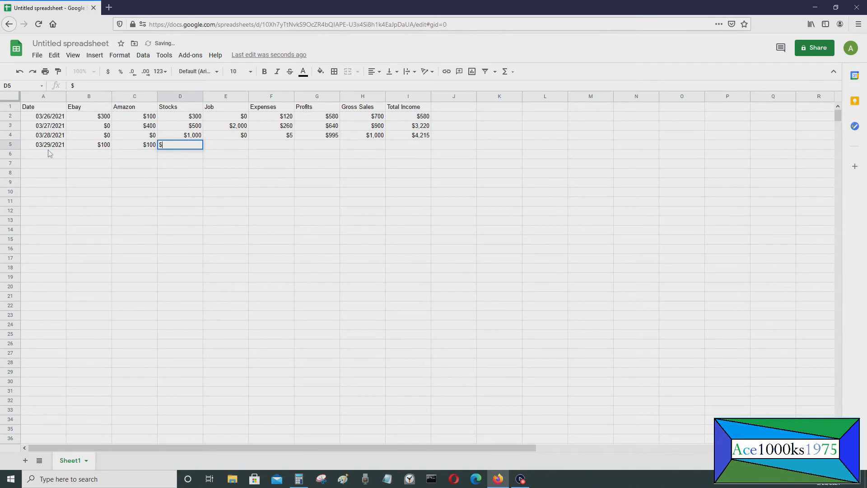
{"action": "type", "text": "0"}
{"action": "key", "text": "Tab"}
{"action": "key", "text": "shift+Tab"}
{"action": "type", "text": "-$200"}
{"action": "key", "text": "Return"}
{"action": "key", "text": "Up"}
{"action": "key", "text": "Right"}
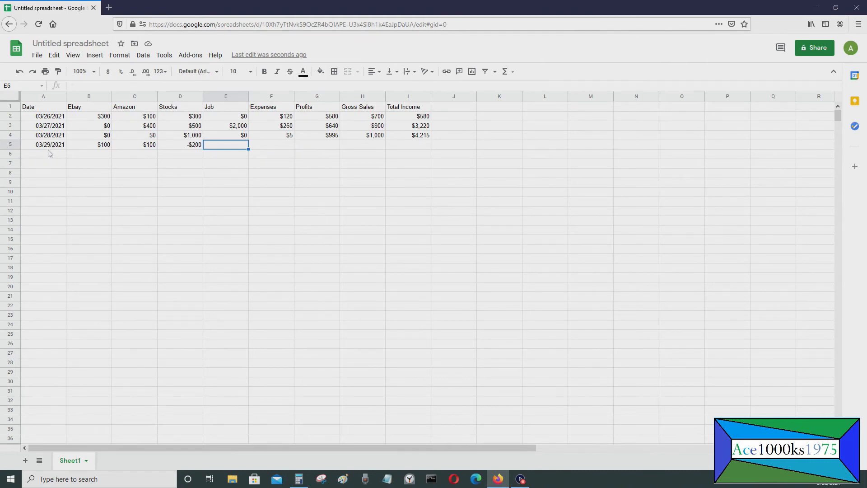
- Enter $0 under Job and $5 under Expenses in row 5
{"action": "type", "text": "$0"}
{"action": "key", "text": "Return"}
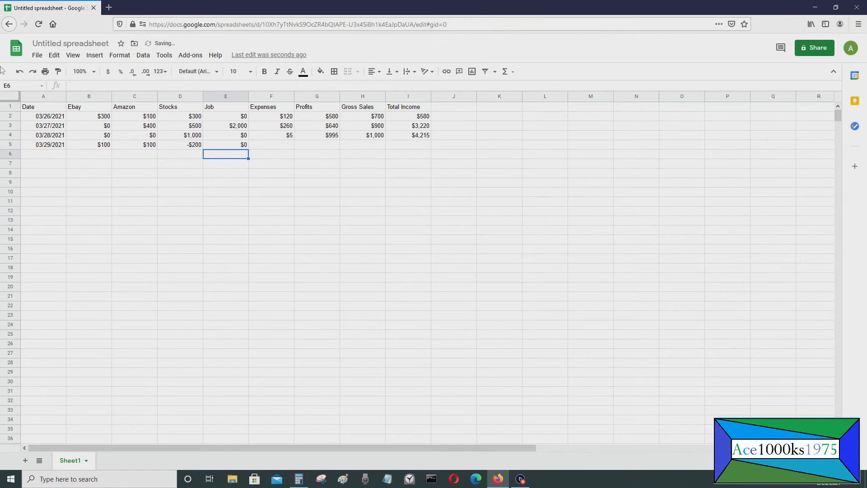
{"action": "left_click", "coordinate": [287, 135]}
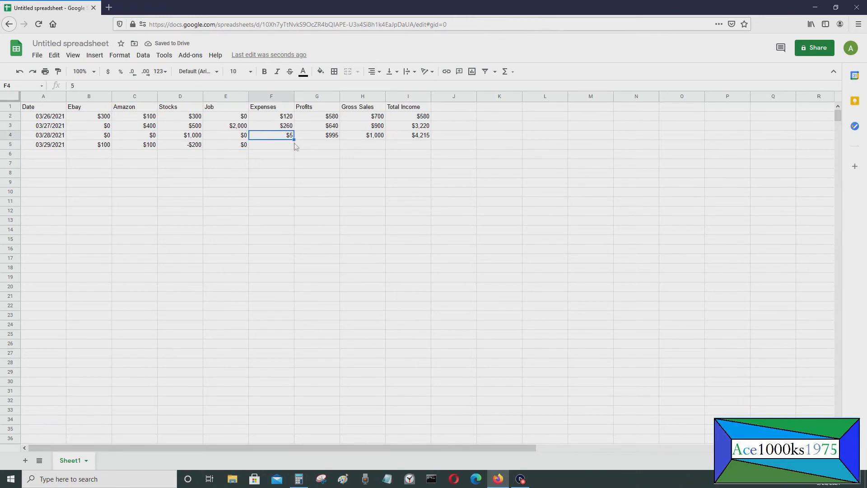
{"action": "left_click", "coordinate": [280, 147]}
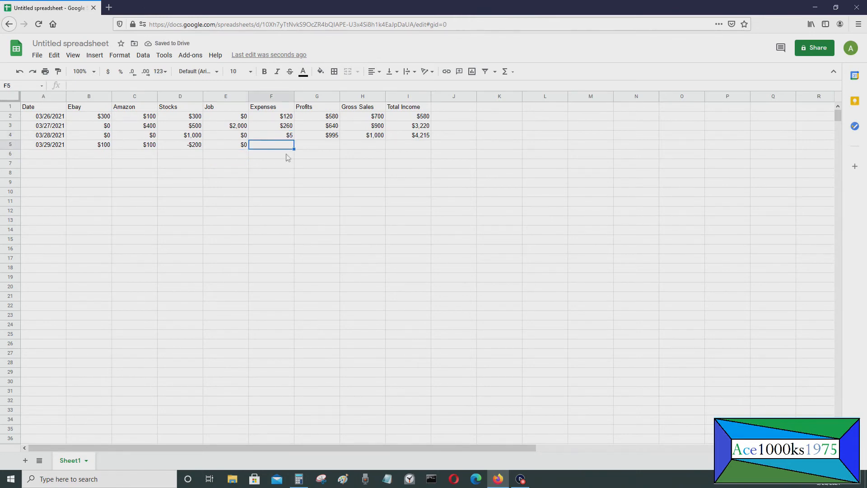
{"action": "type", "text": "$5"}
{"action": "key", "text": "Return"}
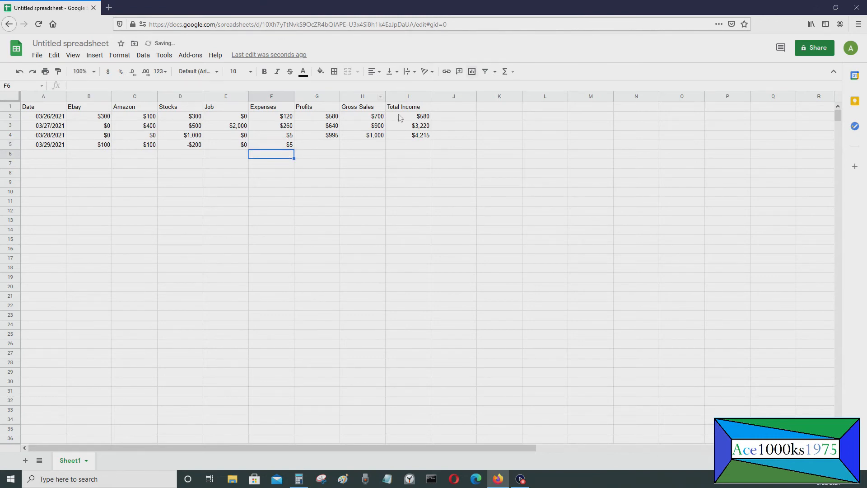
- Replace row 5's Expenses amount with $145
{"action": "left_click", "coordinate": [328, 128]}
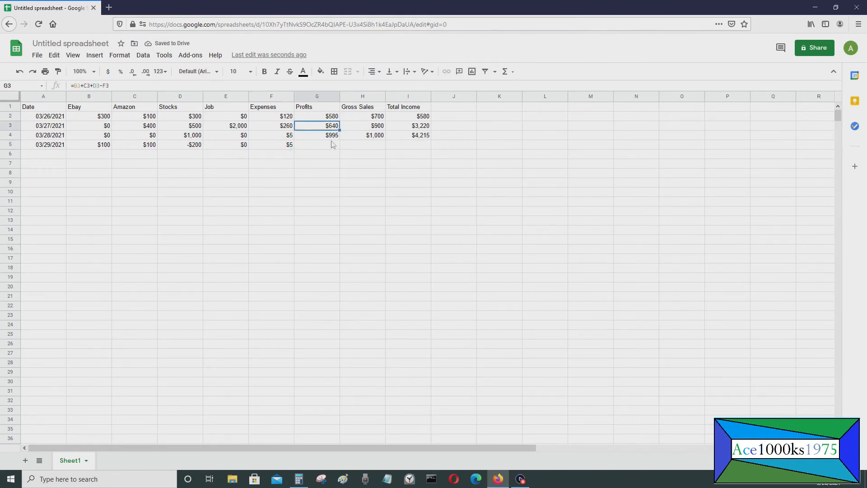
{"action": "left_click", "coordinate": [284, 145]}
{"action": "key", "text": "Delete"}
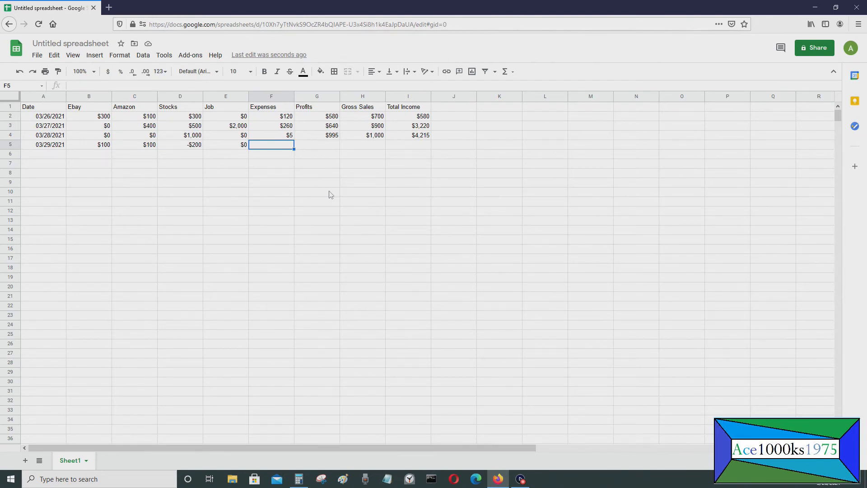
{"action": "type", "text": "$145"}
{"action": "key", "text": "Return"}
- Extend the Profits formula from G4 across into H4, and fill the formulas in G4 through I4 down into row 5
{"action": "left_click", "coordinate": [333, 137]}
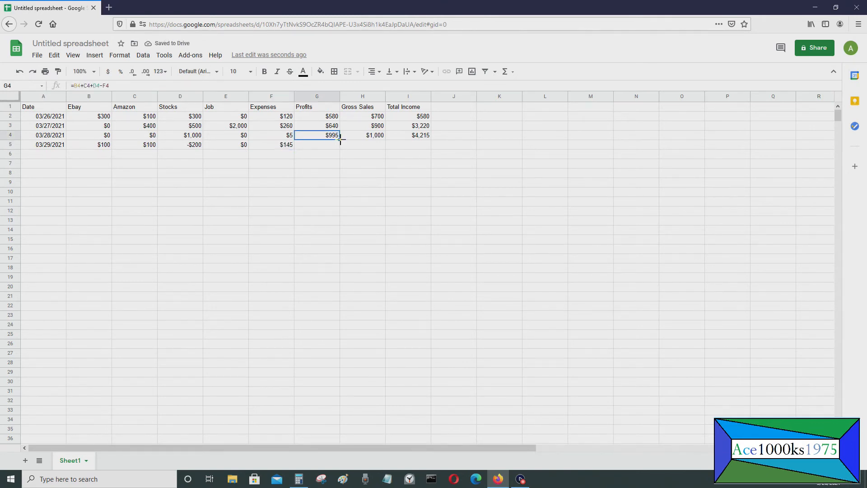
{"action": "left_click_drag", "start_coordinate": [341, 139], "coordinate": [377, 137]}
{"action": "left_click", "coordinate": [325, 147]}
{"action": "left_click_drag", "start_coordinate": [324, 137], "coordinate": [430, 146]}
{"action": "left_click", "coordinate": [326, 158]}
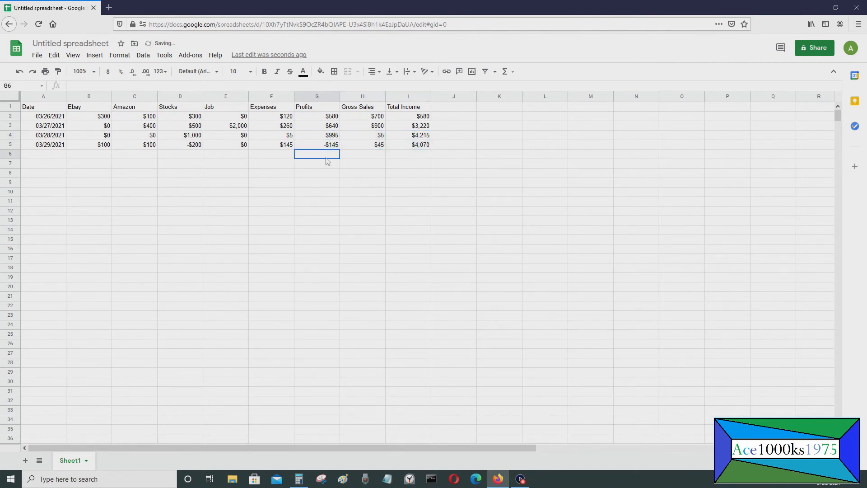
{"action": "left_click", "coordinate": [331, 138]}
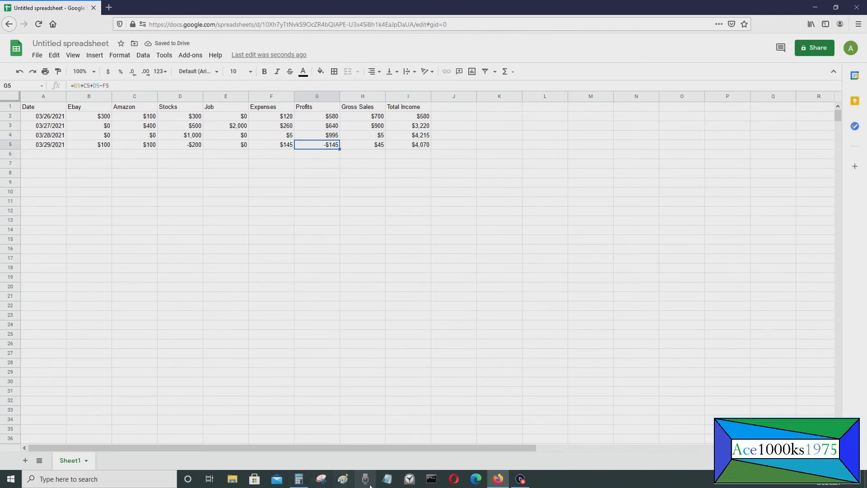
- Verify row 5's profit in Calculator by adding 100 and 100, then subtracting 200 and 145
{"action": "left_click", "coordinate": [299, 479]}
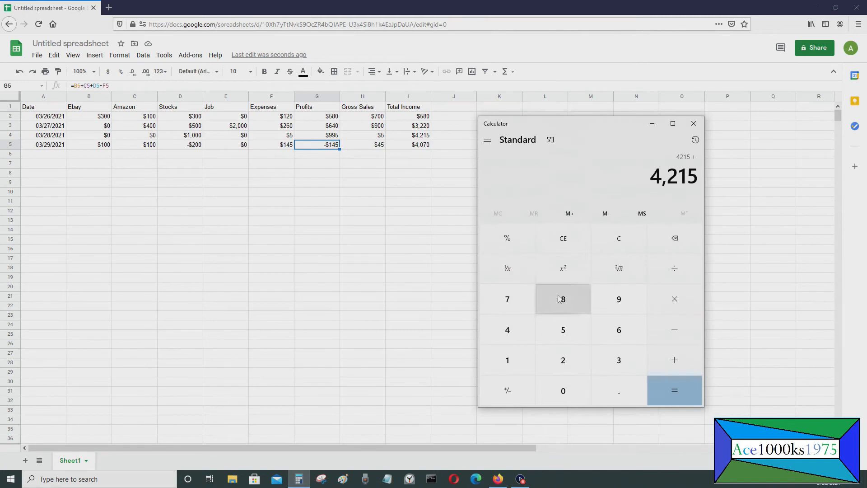
{"action": "left_click", "coordinate": [621, 242]}
{"action": "left_click_drag", "start_coordinate": [588, 129], "coordinate": [445, 184]}
{"action": "type", "text": "100 +"}
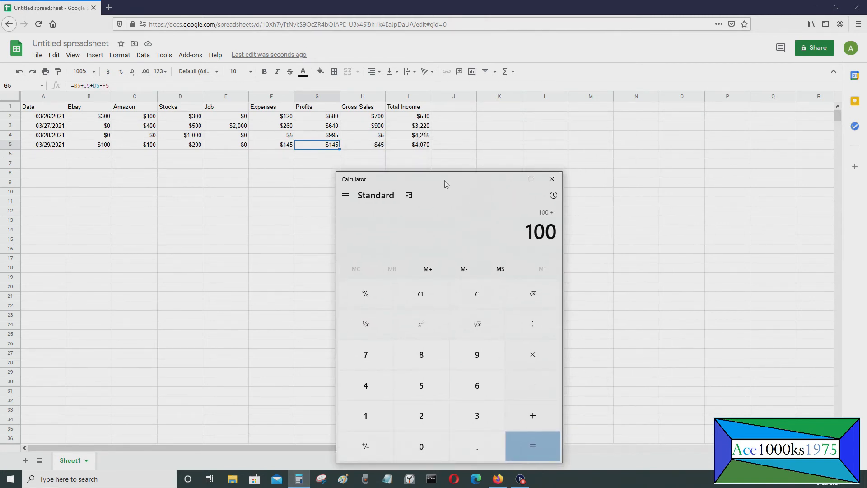
{"action": "key", "text": "Return"}
{"action": "type", "text": "-200"}
{"action": "type", "text": "+"}
{"action": "type", "text": "-"}
{"action": "type", "text": "145 +"}
{"action": "left_click", "coordinate": [474, 296]}
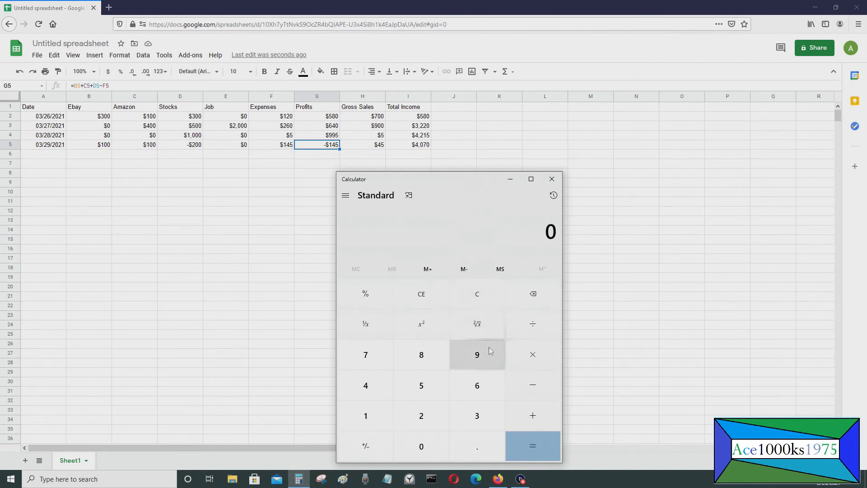
{"action": "type", "text": "100+100+"}
- Compare the Gross Sales formulas in H3 through H5 and recompute row 5 in Calculator as 100 plus 100 minus 200 minus 145
{"action": "left_click", "coordinate": [370, 147]}
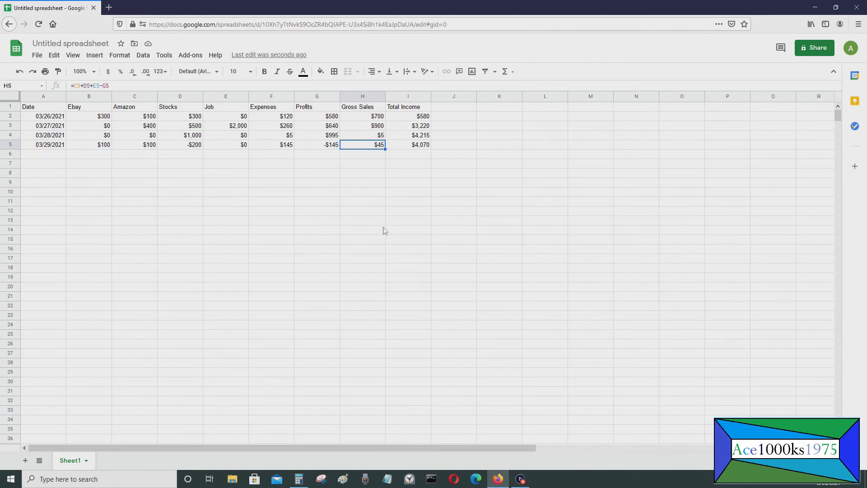
{"action": "left_click", "coordinate": [377, 136]}
{"action": "left_click", "coordinate": [378, 127]}
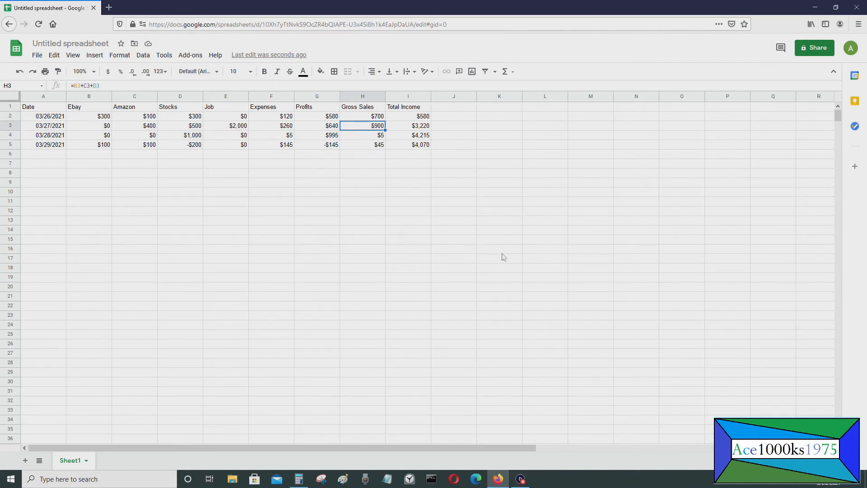
{"action": "left_click", "coordinate": [380, 146]}
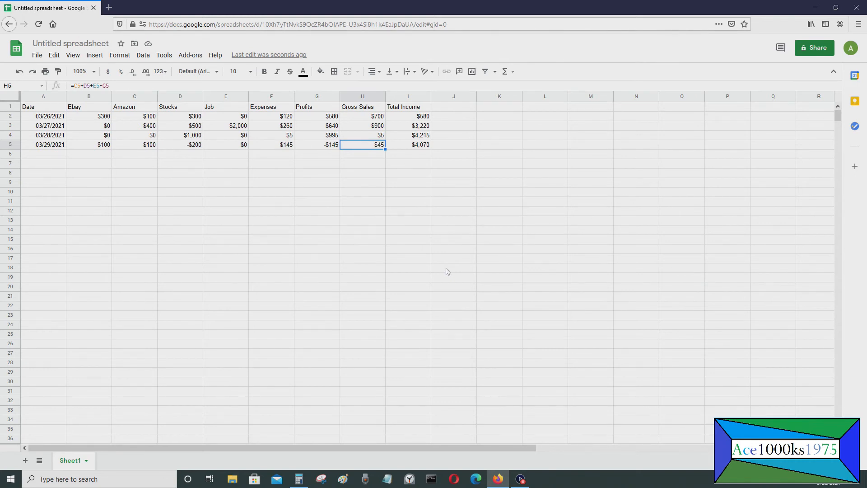
{"action": "left_click", "coordinate": [299, 479]}
{"action": "left_click", "coordinate": [479, 302]}
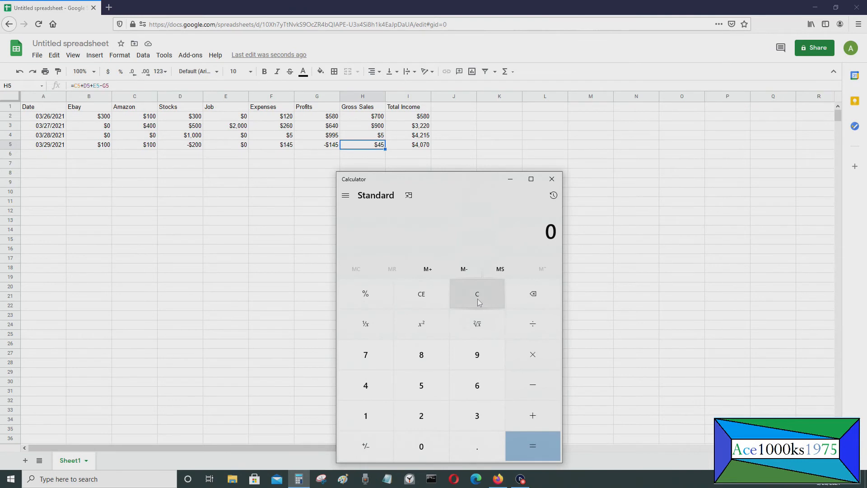
{"action": "type", "text": "100+100+"}
{"action": "type", "text": "-200+"}
{"action": "type", "text": "-145+"}
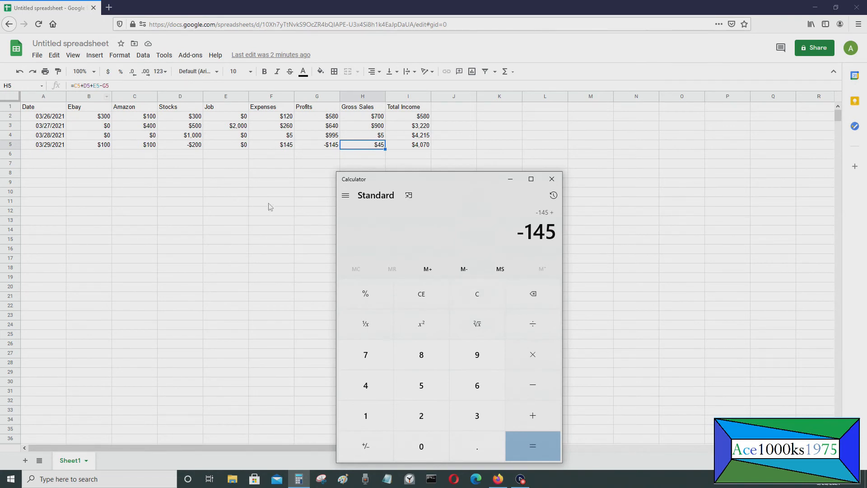
{"action": "left_click", "coordinate": [374, 159]}
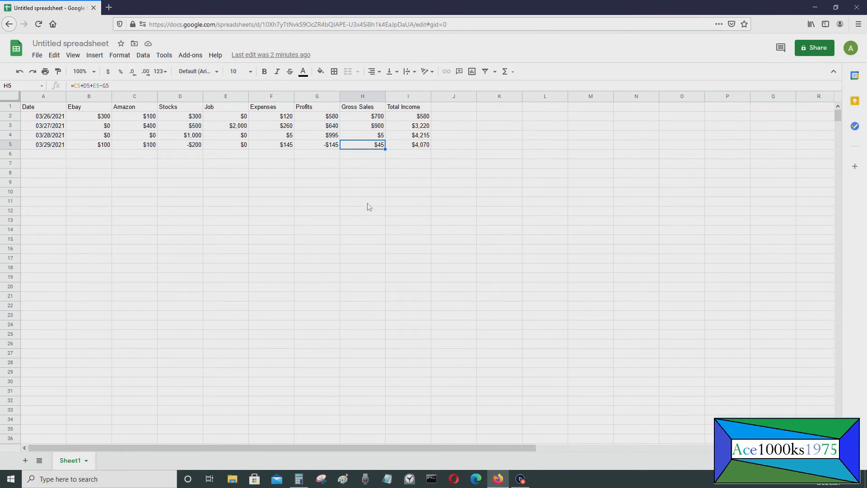
- Replace the Gross Sales formula in H3 with =B3+C3+D3-F3
{"action": "left_click", "coordinate": [375, 117]}
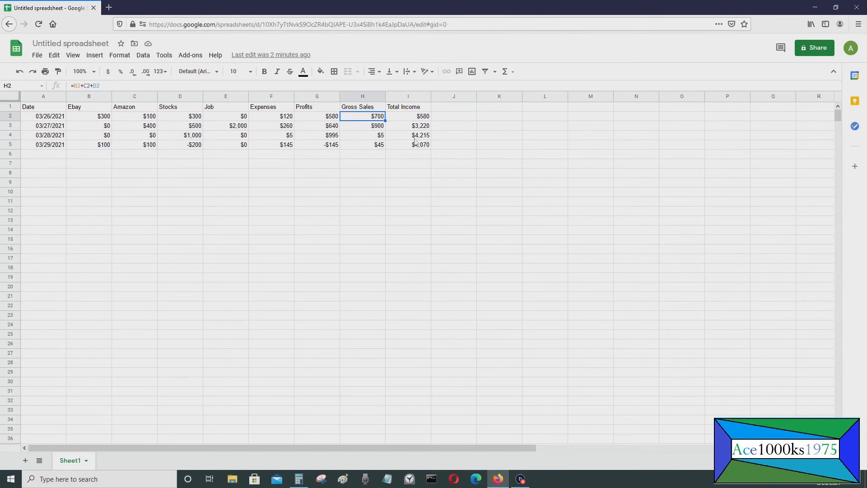
{"action": "key", "text": "Down"}
{"action": "type", "text": "="}
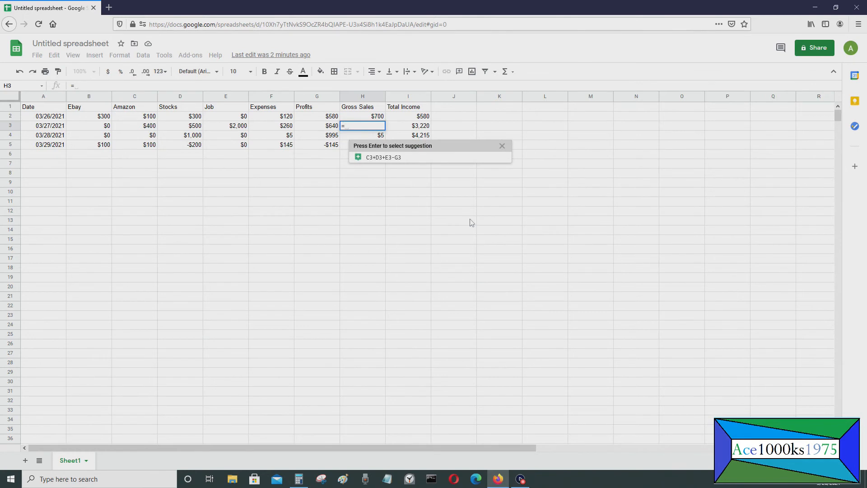
{"action": "type", "text": "B"}
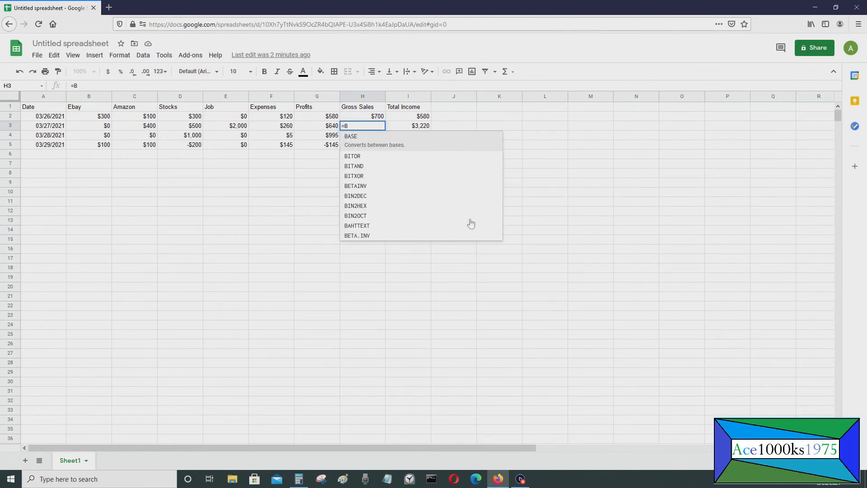
{"action": "type", "text": "3+"}
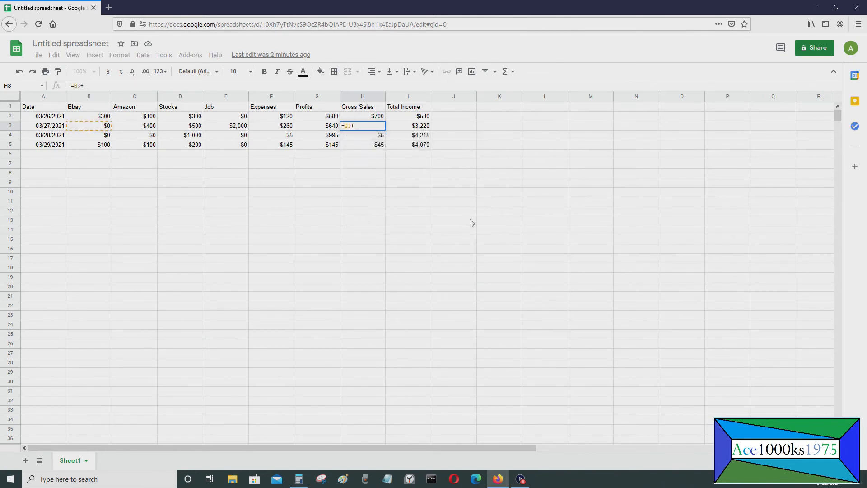
{"action": "type", "text": "C3"}
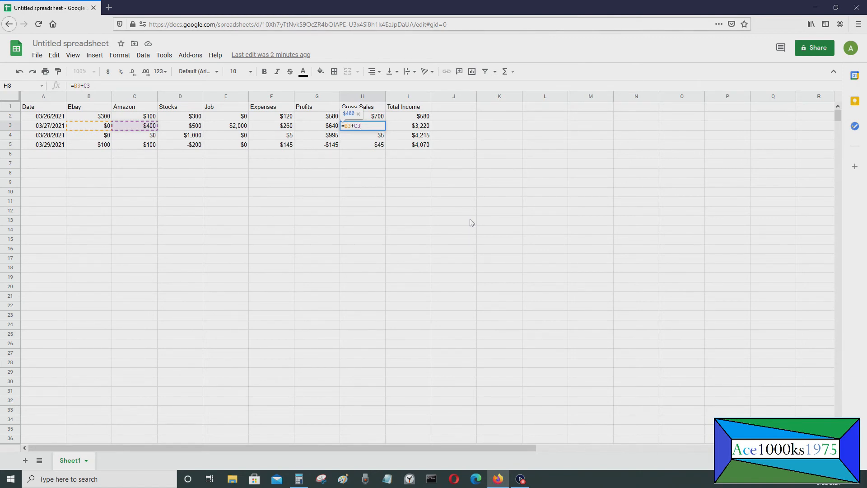
{"action": "type", "text": "+D3"}
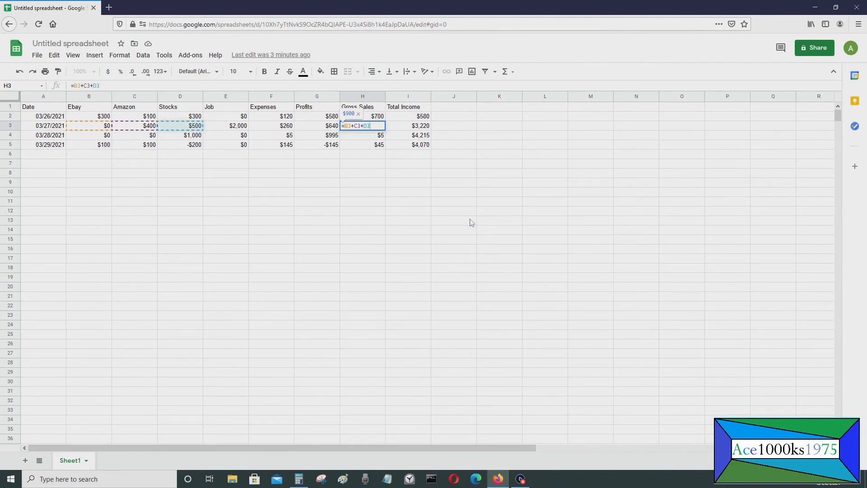
{"action": "type", "text": "-"}
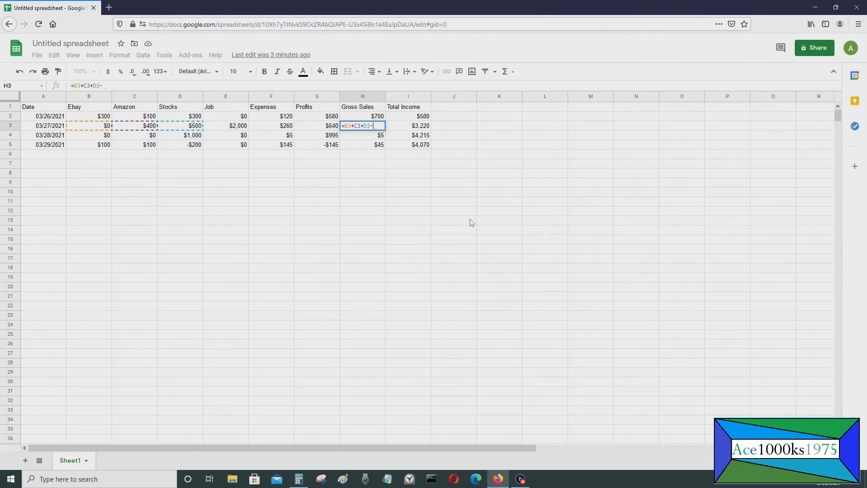
{"action": "type", "text": "F3"}
{"action": "key", "text": "Return"}
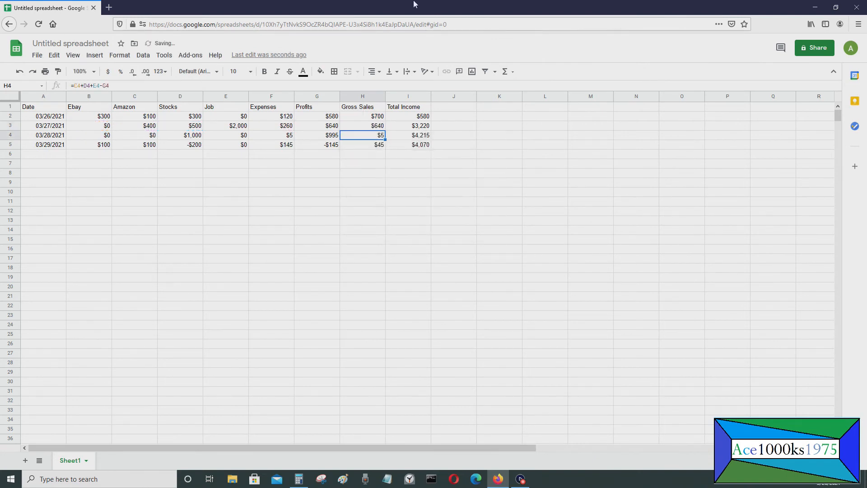
- Fill the Gross Sales formula from H3 down through H5 and review the formulas in the filled cells
{"action": "left_click", "coordinate": [375, 127]}
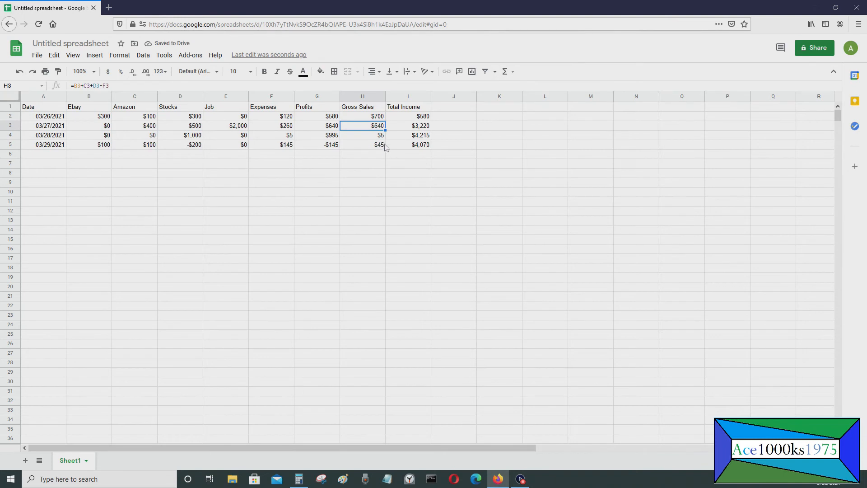
{"action": "left_click_drag", "start_coordinate": [385, 130], "coordinate": [384, 144]}
{"action": "left_click", "coordinate": [369, 146]}
{"action": "left_click", "coordinate": [377, 128]}
{"action": "left_click", "coordinate": [363, 138]}
{"action": "left_click", "coordinate": [366, 129]}
{"action": "left_click", "coordinate": [368, 136]}
- Verify row 4's Gross Sales in Calculator by computing 1000 minus 5
{"action": "left_click", "coordinate": [304, 484]}
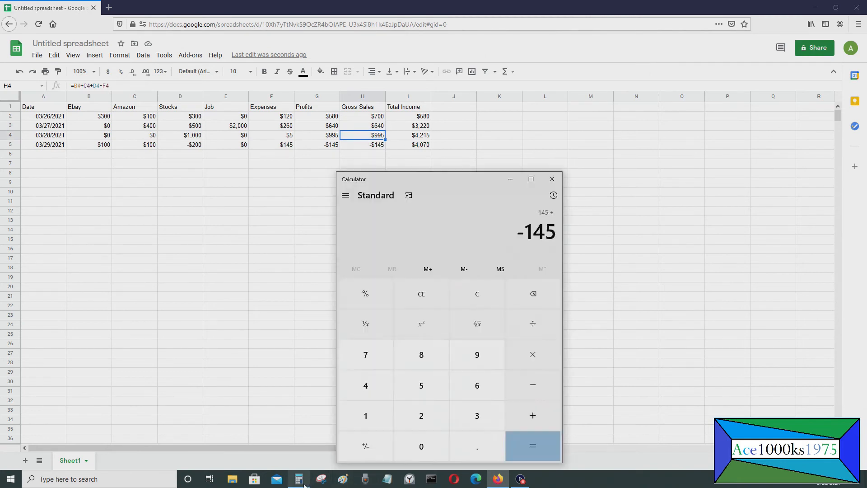
{"action": "left_click", "coordinate": [484, 294]}
{"action": "left_click_drag", "start_coordinate": [459, 175], "coordinate": [533, 177]}
{"action": "type", "text": "10"}
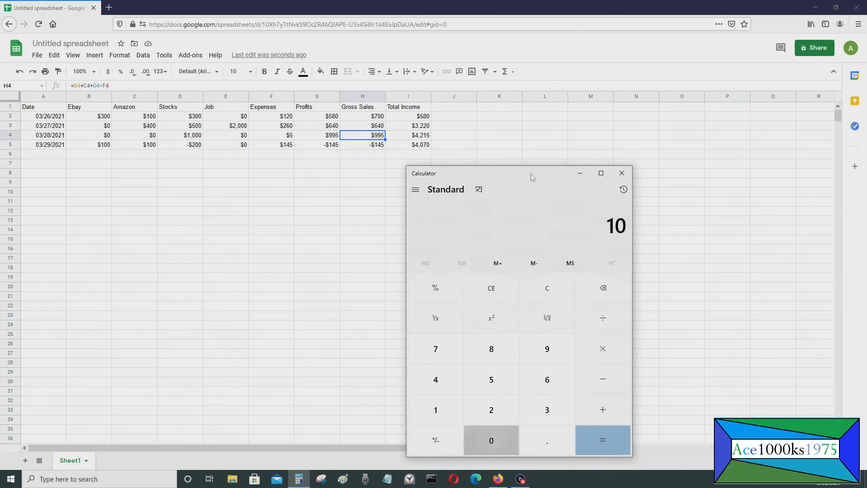
{"action": "type", "text": "00+-5+"}
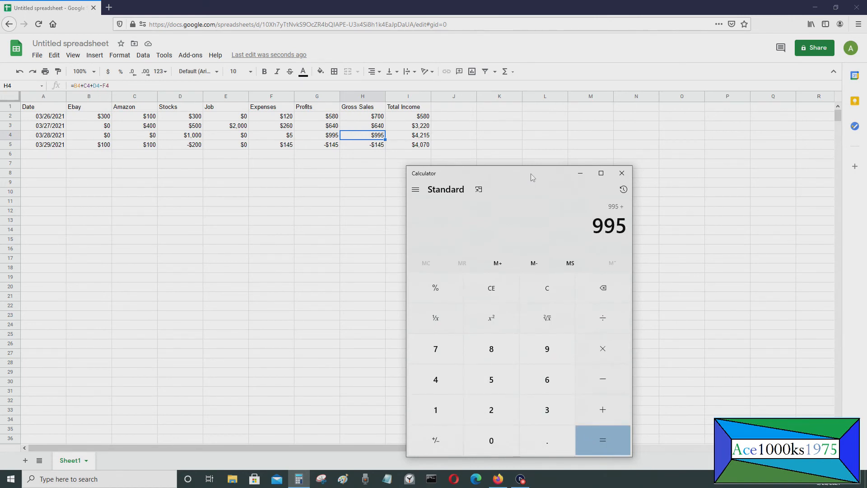
- Verify row 5's Gross Sales in Calculator by computing 100 plus 100 minus 200 minus 145
{"action": "left_click", "coordinate": [547, 291]}
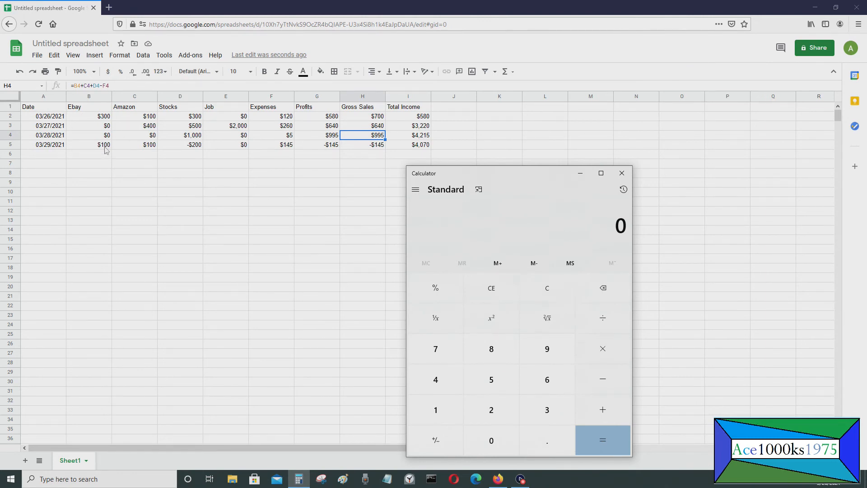
{"action": "type", "text": "100+"}
{"action": "type", "text": "100+"}
{"action": "type", "text": "-200+"}
{"action": "type", "text": "-145+"}
{"action": "left_click", "coordinate": [384, 182]}
- Clear the Total Income values in I3 through I5
{"action": "left_click_drag", "start_coordinate": [423, 147], "coordinate": [420, 129]}
{"action": "key", "text": "Delete"}
{"action": "left_click", "coordinate": [421, 120]}
{"action": "left_click", "coordinate": [420, 129]}
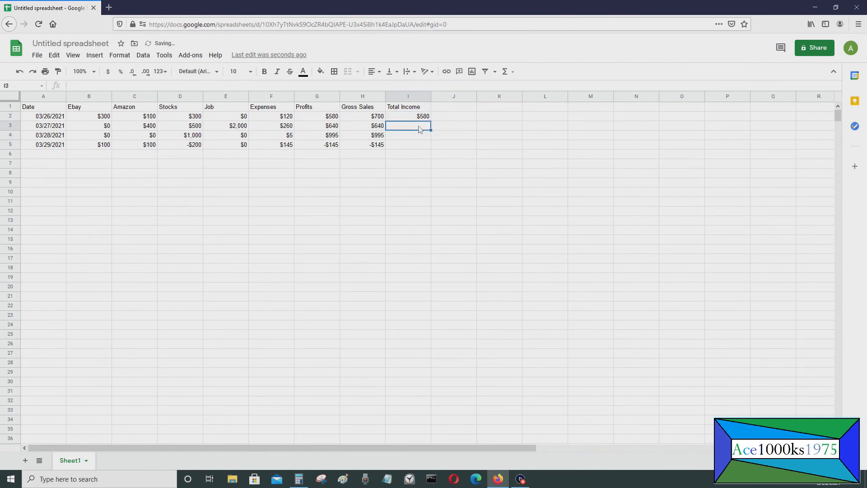
- Enter the formula =B3+C3+D3+E3-F3 in I3 for Total Income, without accepting the suggested autofill
{"action": "type", "text": "="}
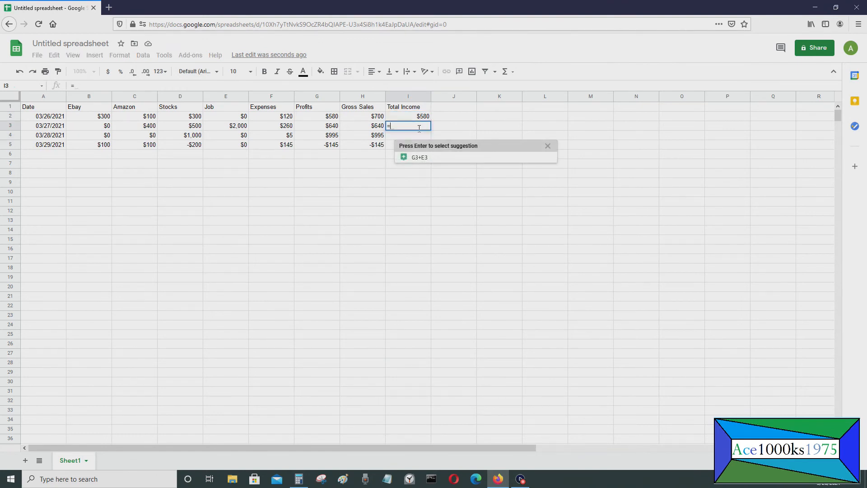
{"action": "type", "text": "B3"}
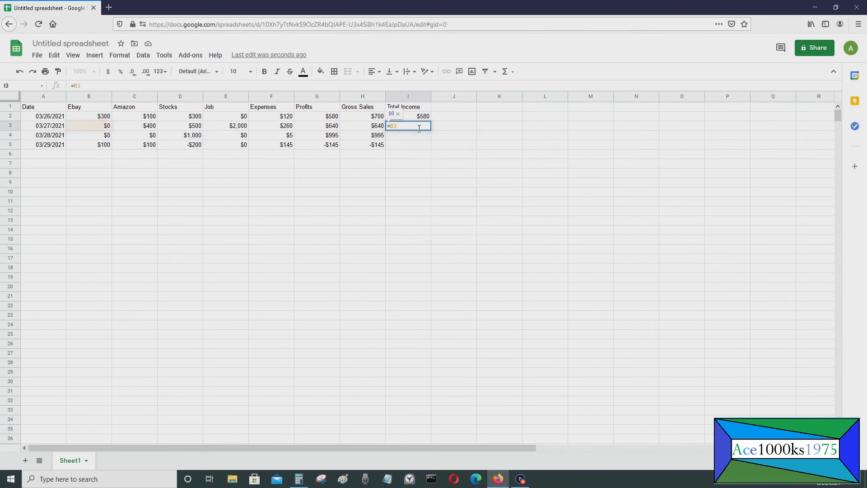
{"action": "type", "text": "+"}
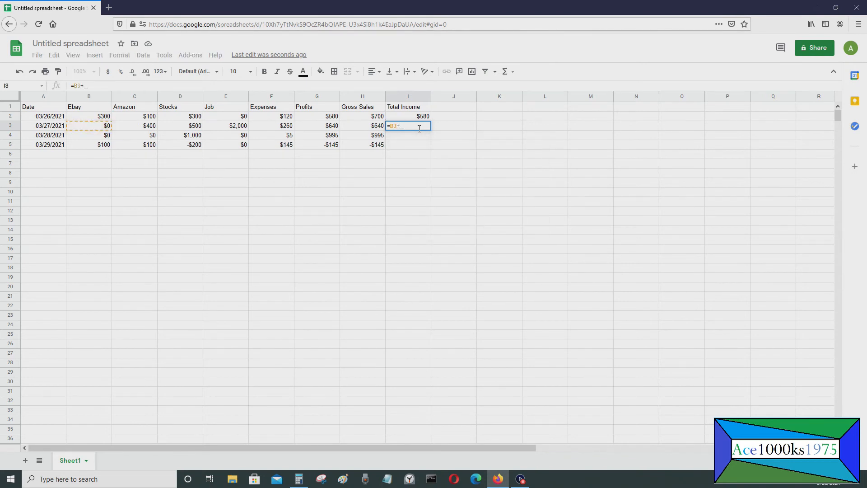
{"action": "type", "text": "C3"}
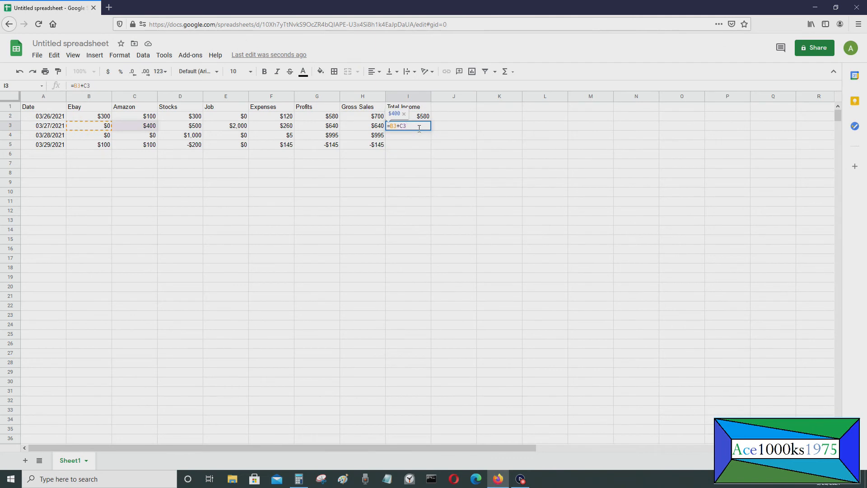
{"action": "type", "text": "+D3"}
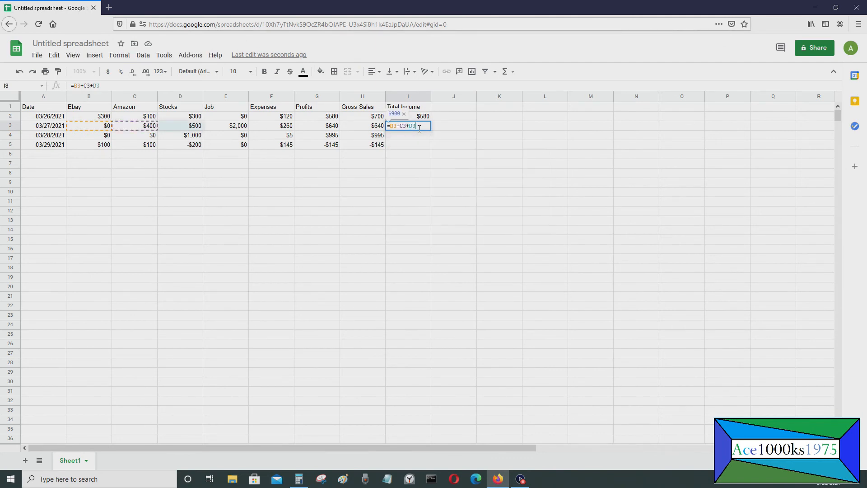
{"action": "type", "text": "+"}
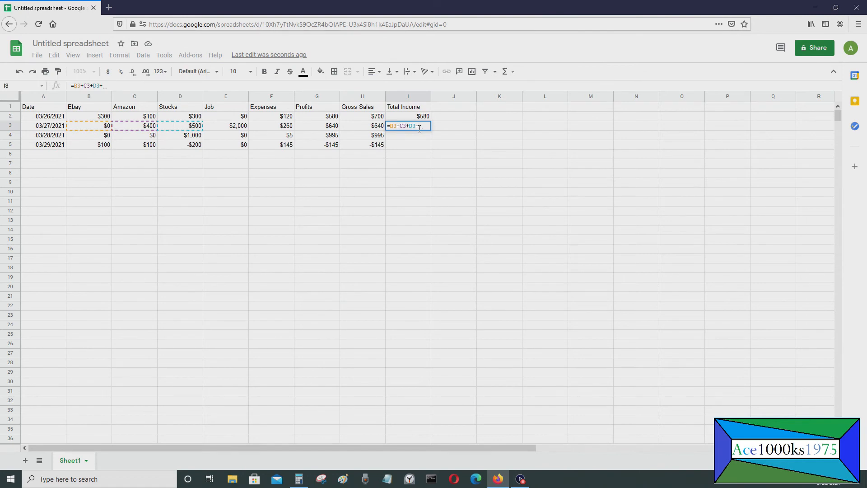
{"action": "type", "text": "E3"}
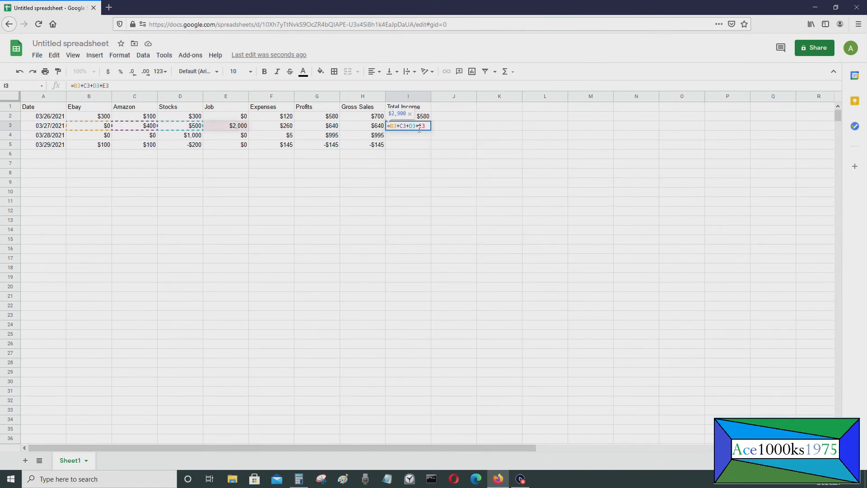
{"action": "type", "text": "-"}
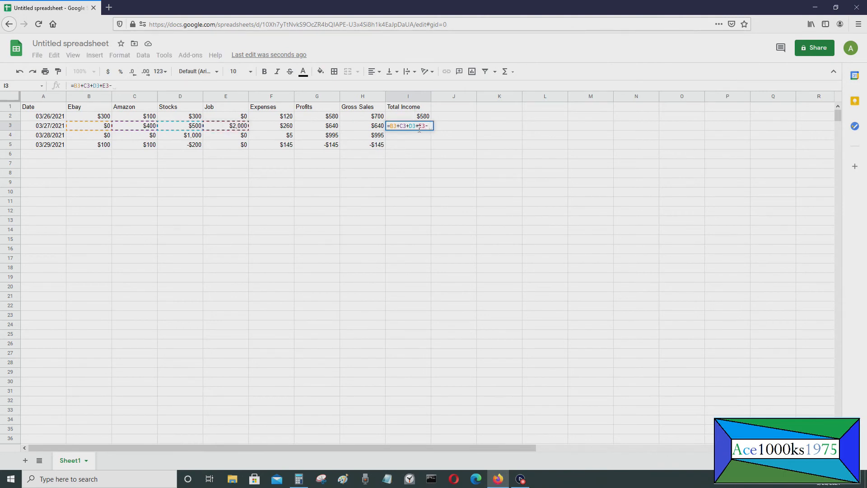
{"action": "type", "text": "F"}
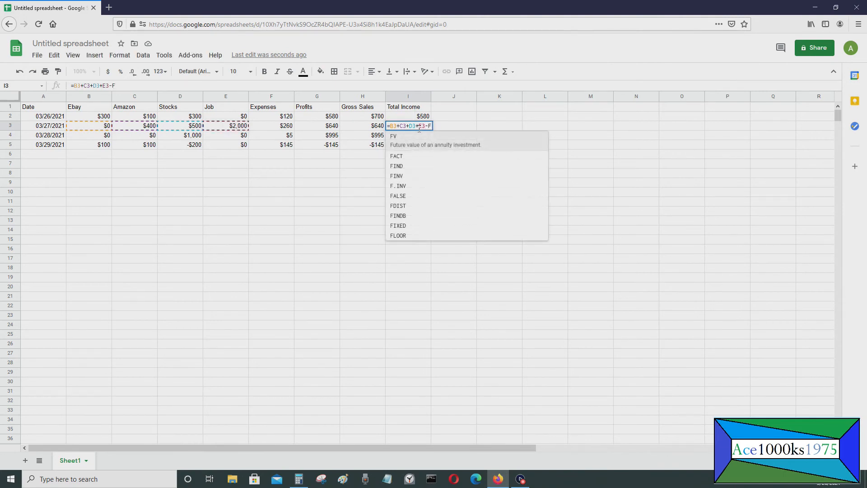
{"action": "type", "text": "3"}
{"action": "key", "text": "Return"}
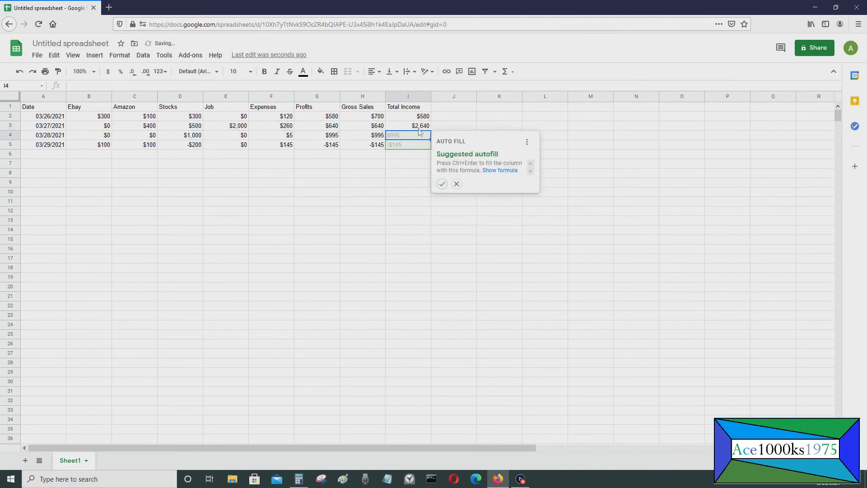
{"action": "left_click", "coordinate": [382, 175]}
{"action": "left_click", "coordinate": [421, 128]}
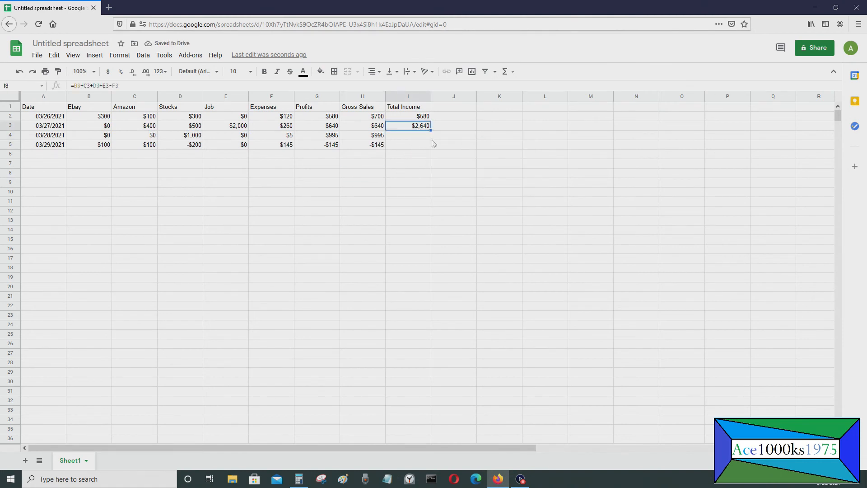
{"action": "left_click", "coordinate": [300, 482]}
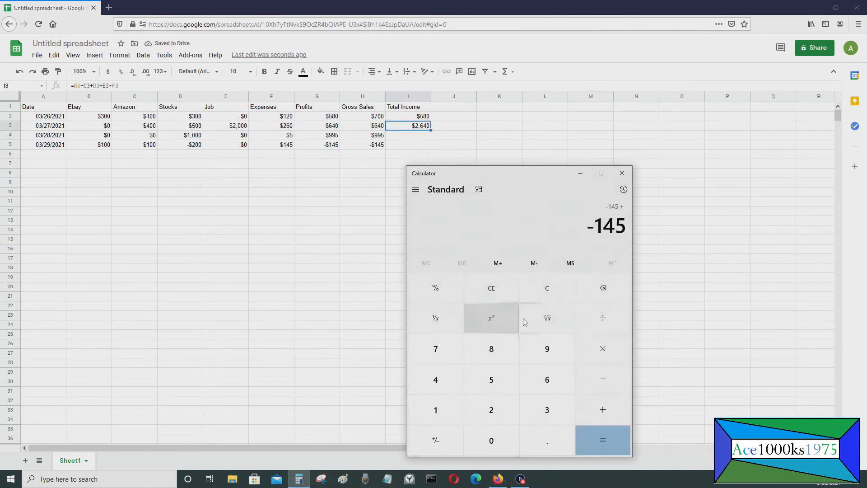
{"action": "left_click", "coordinate": [544, 296]}
{"action": "type", "text": "58"}
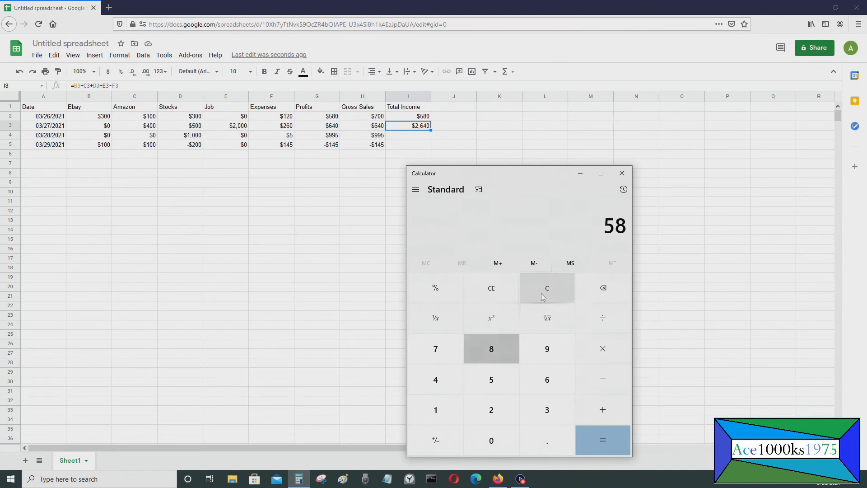
{"action": "left_click", "coordinate": [401, 128]}
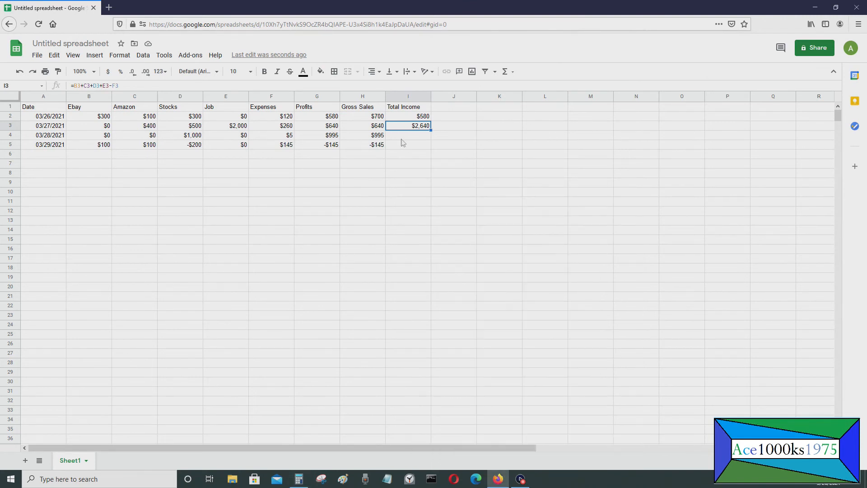
- Append +I2 to the Total Income formula in I3 so it reads =B3+C3+D3+E3-F3+I2
{"action": "left_click", "coordinate": [418, 137]}
{"action": "left_click", "coordinate": [419, 127]}
{"action": "left_click", "coordinate": [154, 82]}
{"action": "type", "text": "+"}
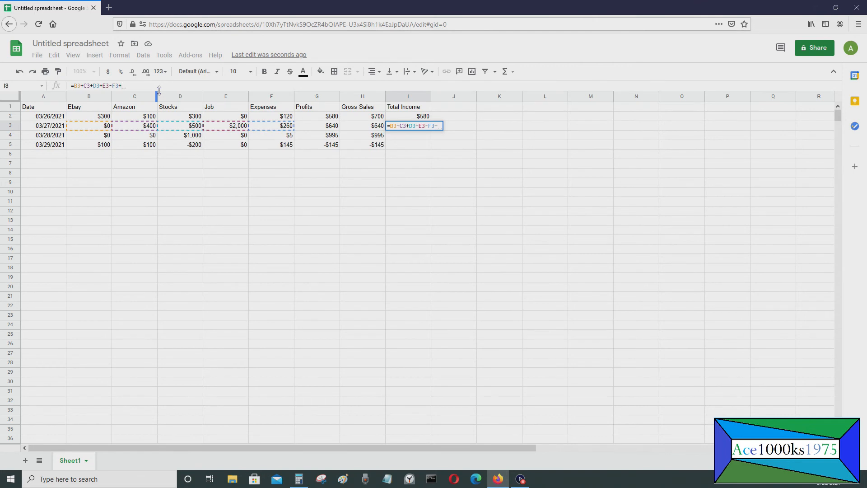
{"action": "type", "text": "I2"}
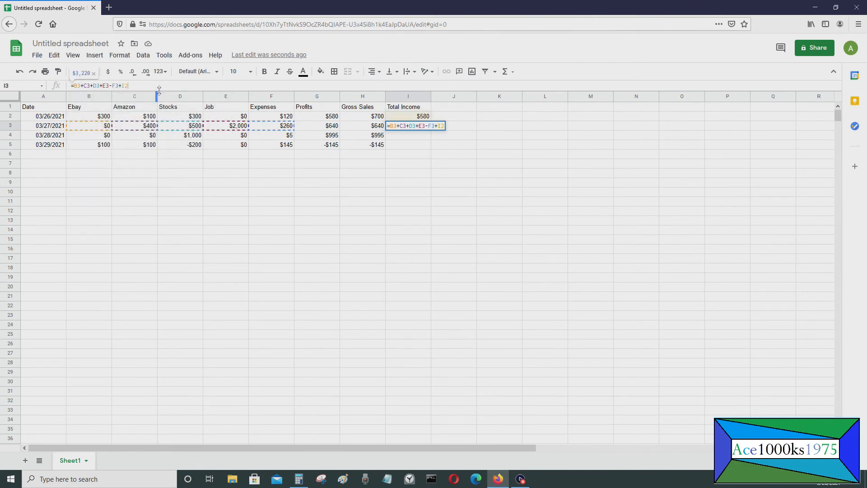
{"action": "key", "text": "Return"}
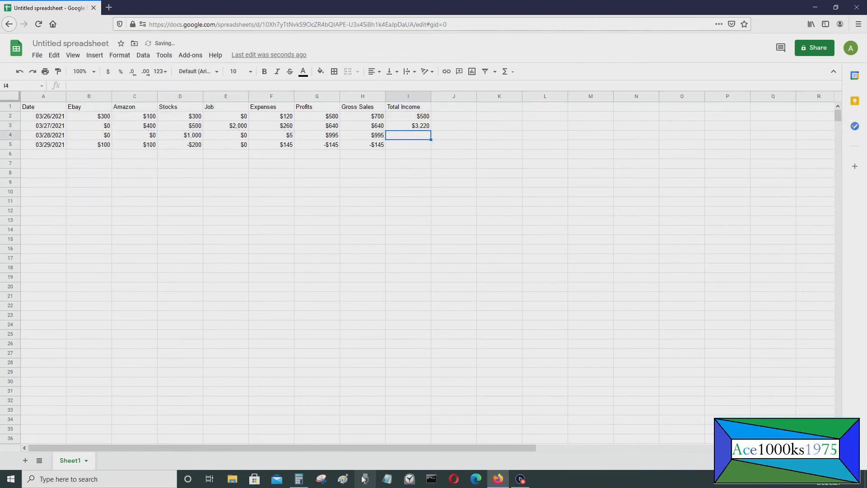
- Verify row 3's Total Income in Calculator by computing 580 plus 400 plus 500 plus 2000 minus 260
{"action": "left_click", "coordinate": [299, 479]}
{"action": "left_click", "coordinate": [547, 288]}
{"action": "left_click_drag", "start_coordinate": [517, 179], "coordinate": [476, 183]}
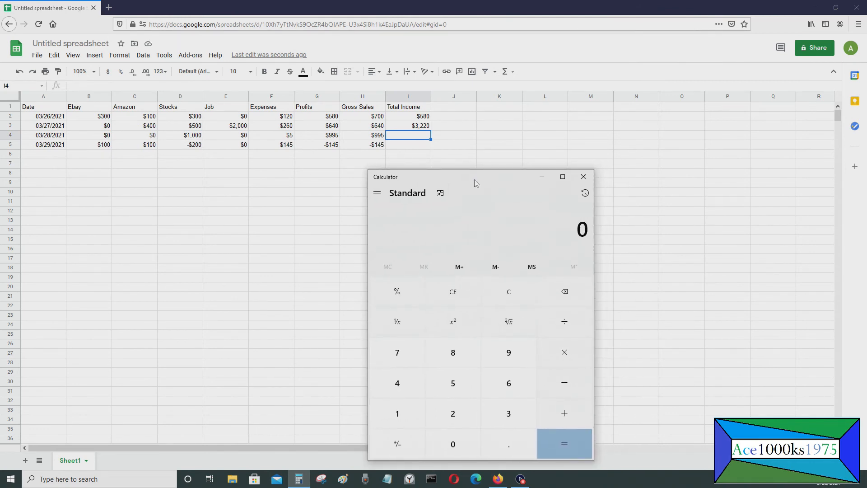
{"action": "type", "text": "580+"}
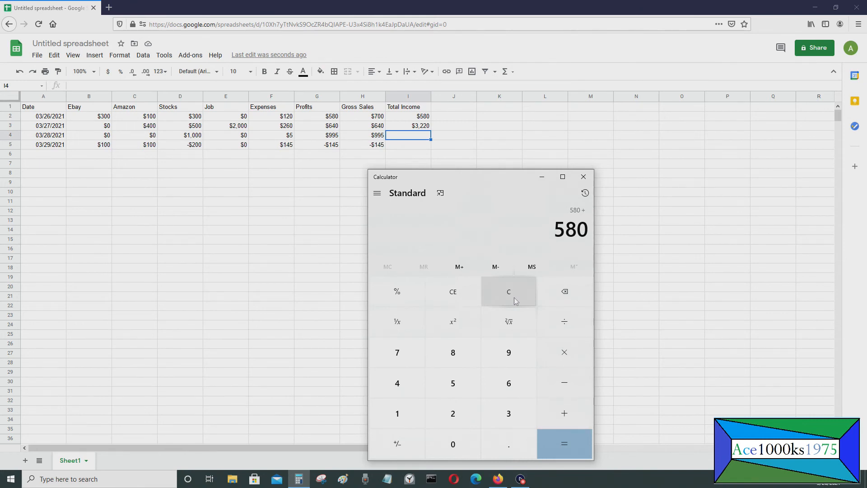
{"action": "type", "text": "400+500+2000+"}
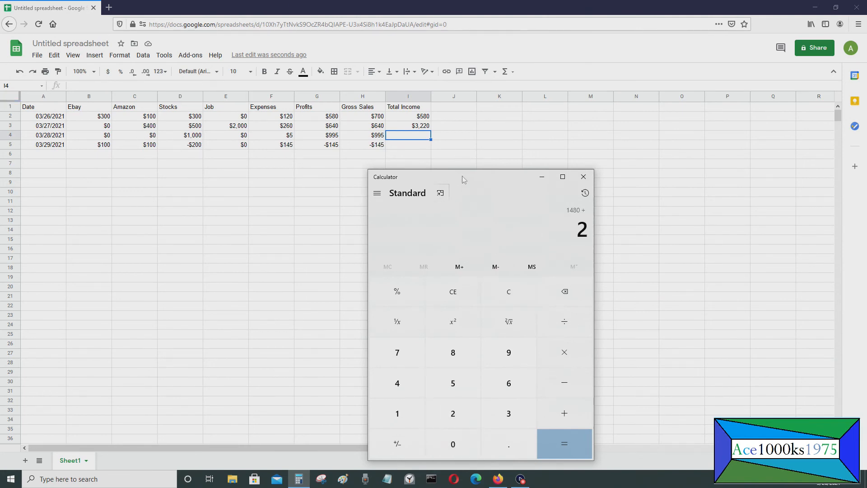
{"action": "type", "text": "-260"}
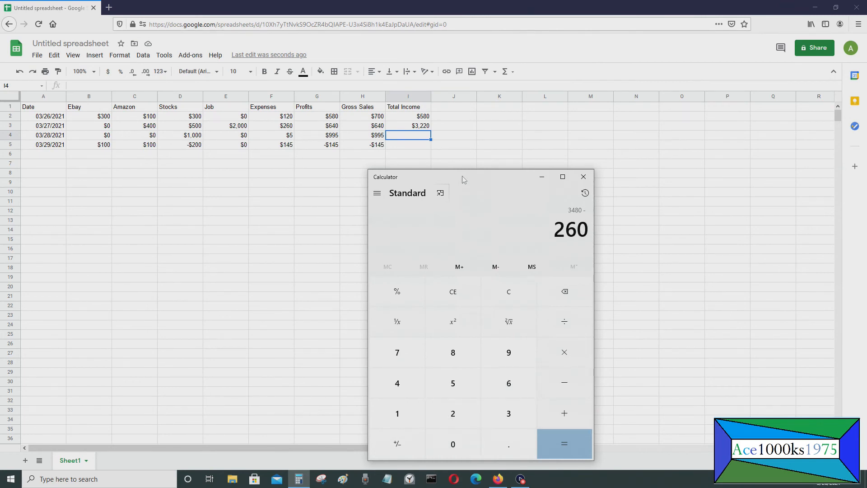
{"action": "type", "text": "+"}
- Fill the Total Income formula from I3 down through I5 and review the formula in I4
{"action": "left_click", "coordinate": [425, 137]}
{"action": "left_click", "coordinate": [424, 128]}
{"action": "left_click_drag", "start_coordinate": [431, 130], "coordinate": [431, 147]}
{"action": "left_click", "coordinate": [412, 137]}
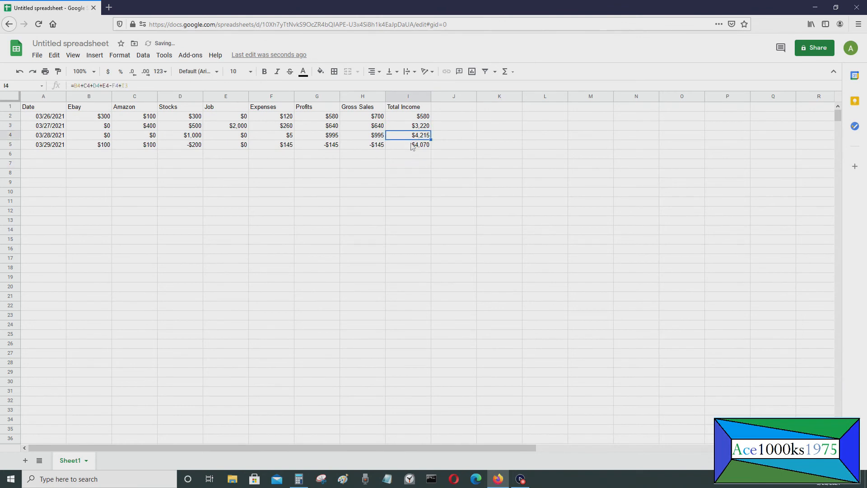
- Verify row 4's Total Income in Calculator by computing 3220 plus 1000 minus 5
{"action": "left_click", "coordinate": [299, 479]}
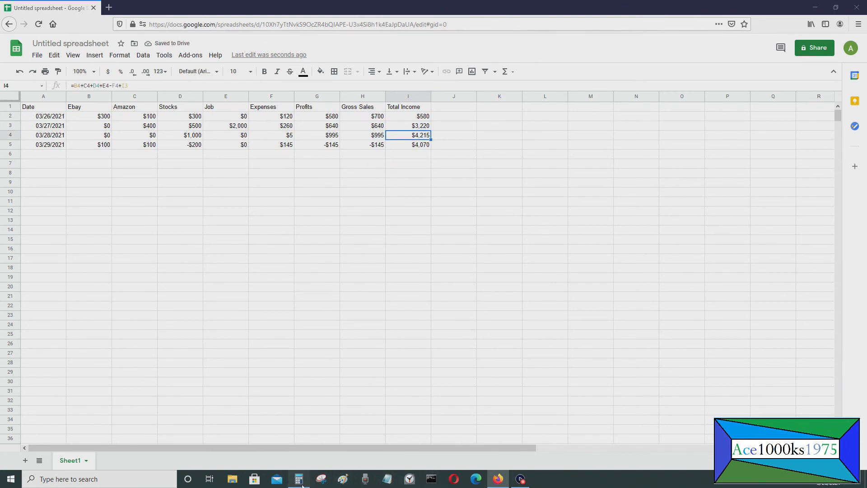
{"action": "left_click", "coordinate": [511, 303]}
{"action": "left_click_drag", "start_coordinate": [488, 180], "coordinate": [367, 182]}
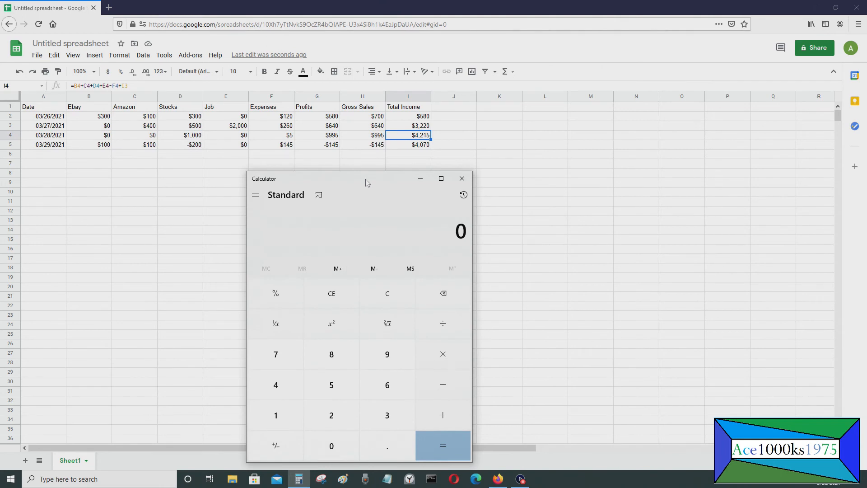
{"action": "type", "text": "3220+1000+-5+"}
- Verify row 5's Total Income in Calculator by computing 4215 plus 100 plus 100 minus 200 minus 145
{"action": "left_click", "coordinate": [388, 298]}
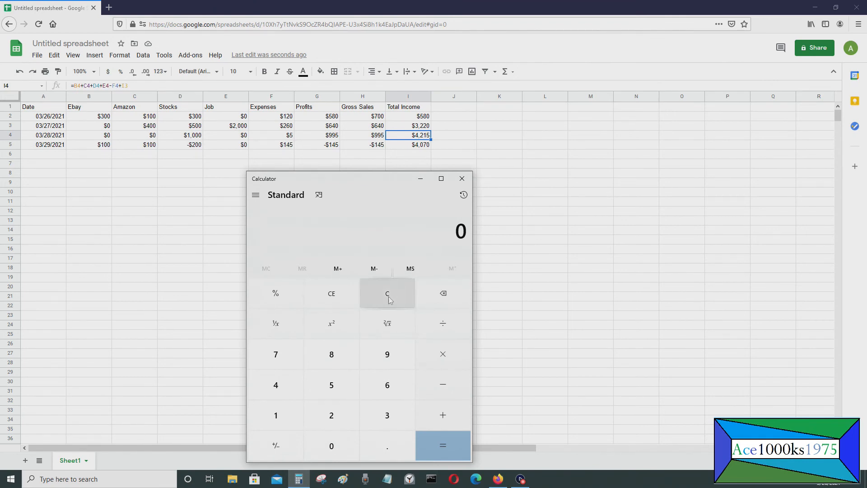
{"action": "type", "text": "4215+"}
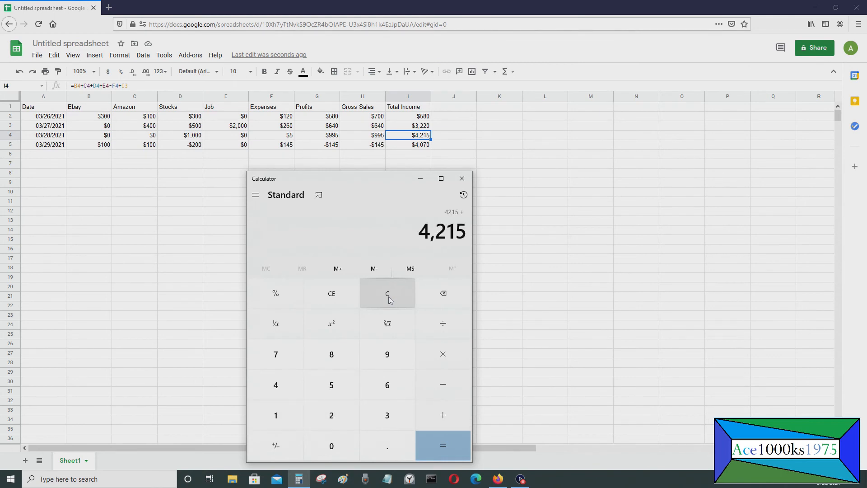
{"action": "type", "text": "100+"}
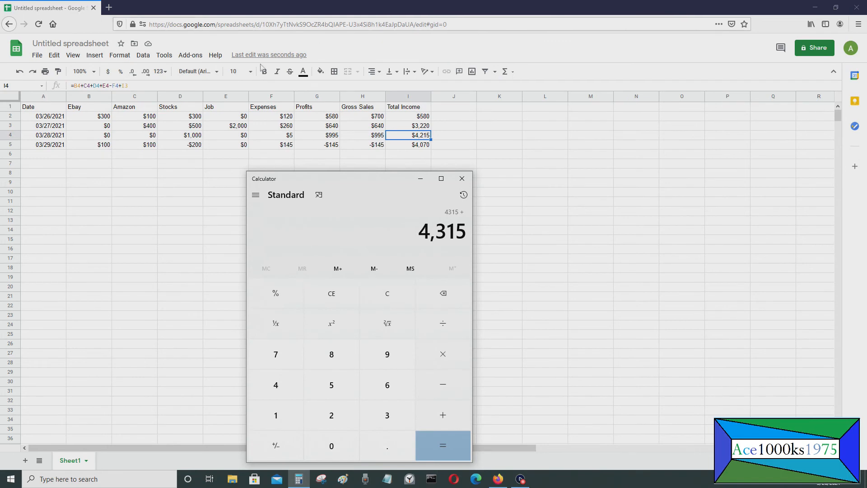
{"action": "type", "text": "100+-200+"}
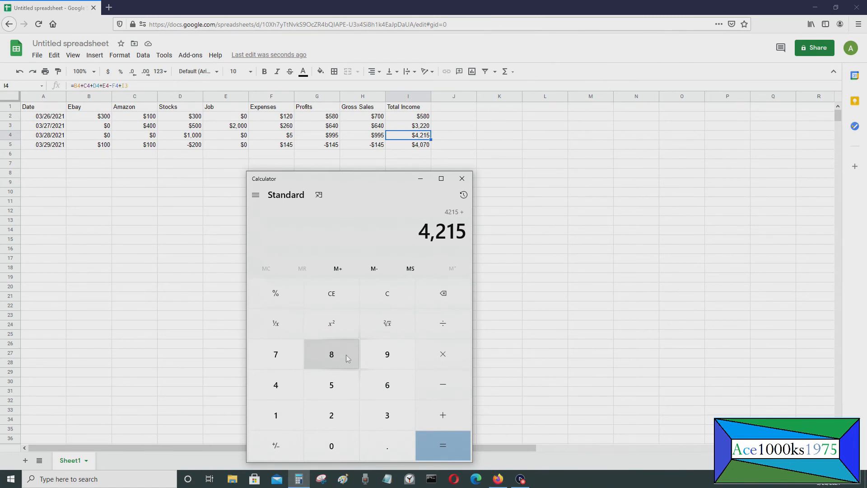
{"action": "type", "text": "+"}
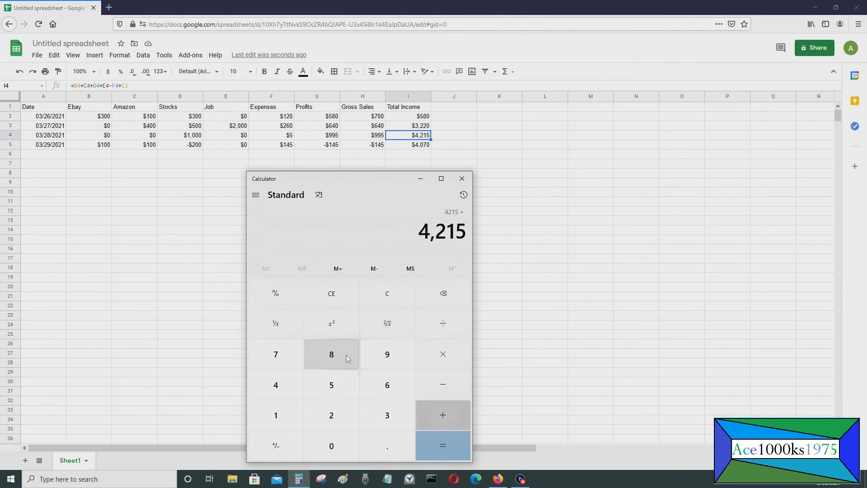
{"action": "type", "text": "-145+"}
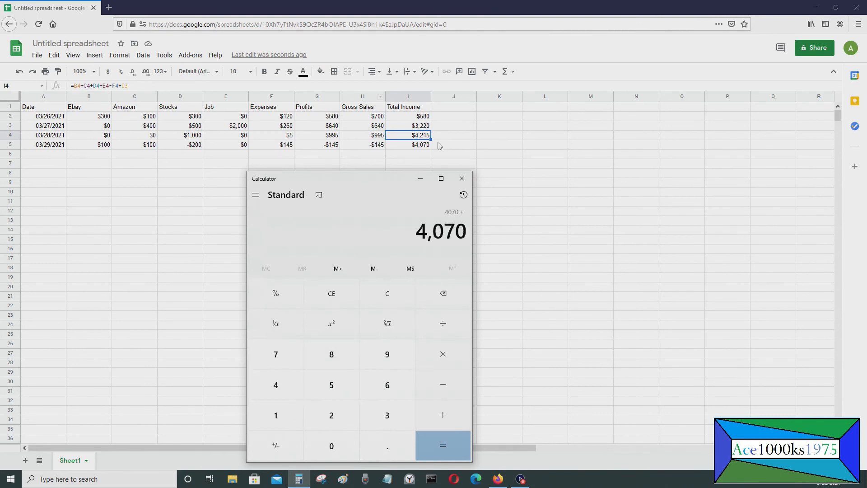
- Review row 5's Total Income formula, Stocks entry and Gross Sales formula in the spreadsheet
{"action": "left_click", "coordinate": [413, 146]}
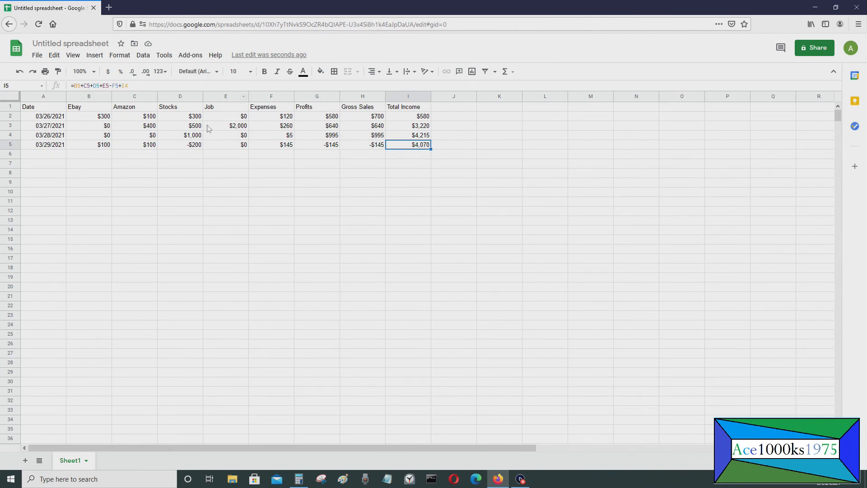
{"action": "left_click", "coordinate": [190, 149]}
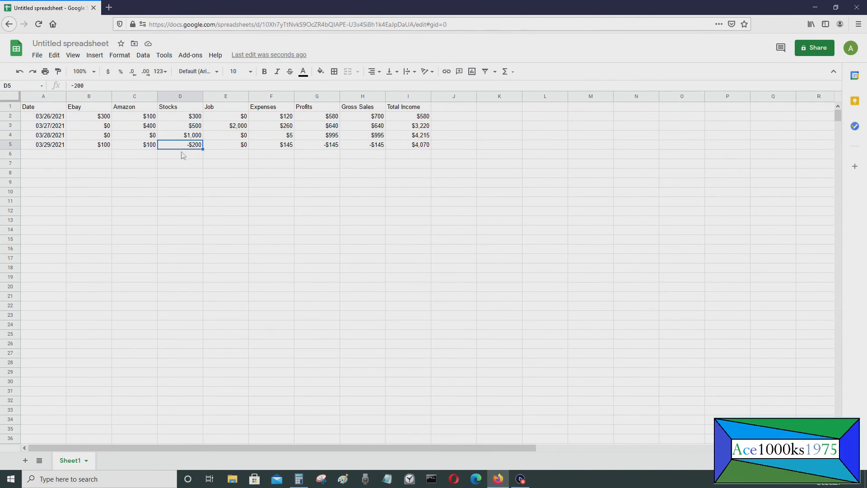
{"action": "left_click", "coordinate": [377, 147]}
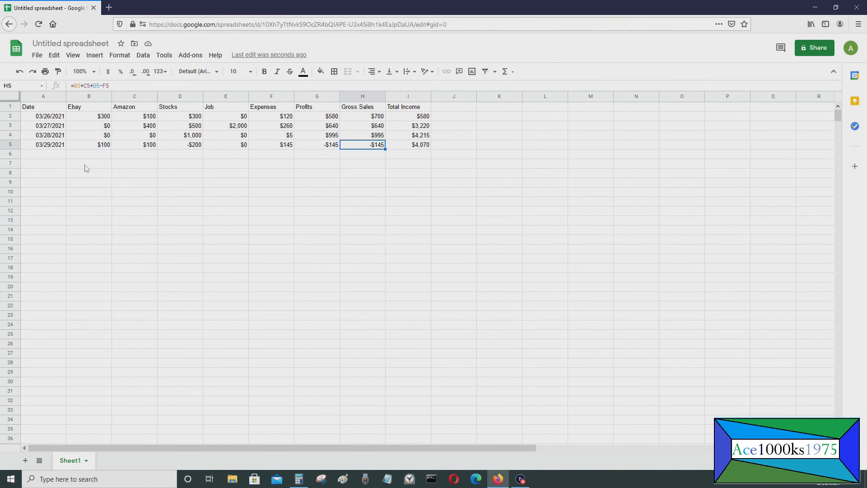
- Enter the date 03/30/2021 in A6 with $0 for Ebay, Amazon and Stocks in that row
{"action": "left_click", "coordinate": [51, 154]}
{"action": "type", "text": "03/30/2021"}
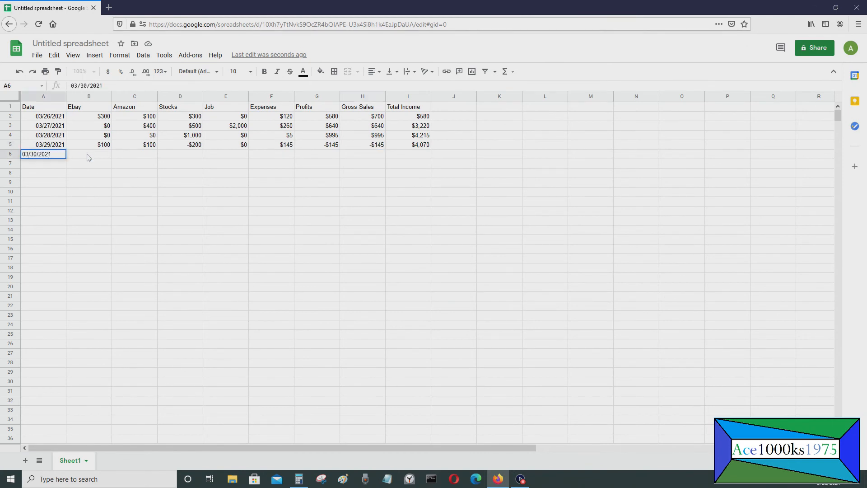
{"action": "key", "text": "Return"}
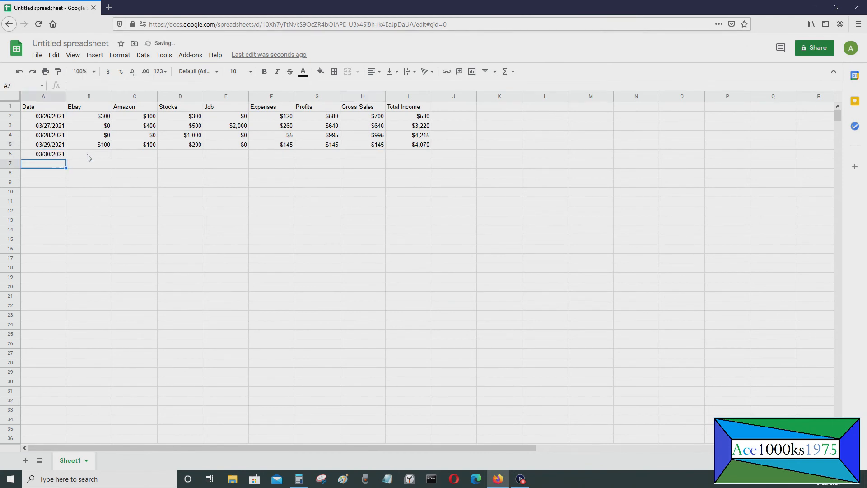
{"action": "left_click", "coordinate": [87, 154]}
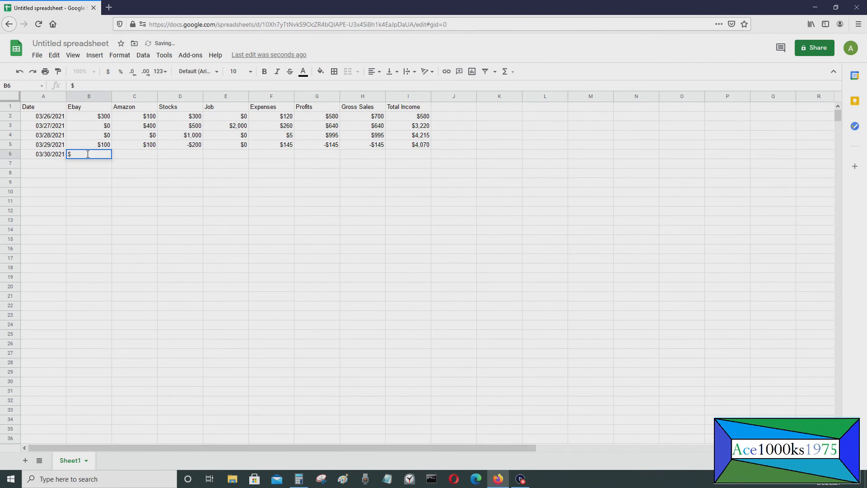
{"action": "type", "text": "0"}
{"action": "key", "text": "Tab"}
{"action": "type", "text": "0"}
{"action": "key", "text": "Tab"}
{"action": "type", "text": "$"}
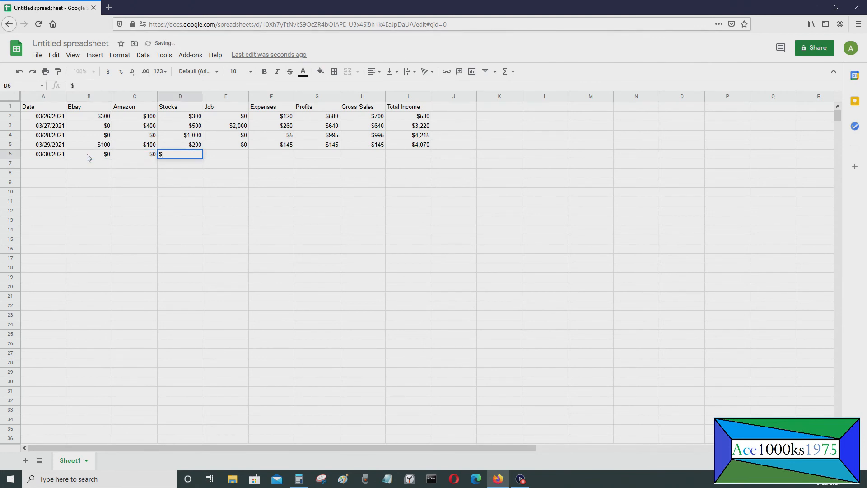
{"action": "type", "text": "0"}
{"action": "key", "text": "Tab"}
- Enter $0 as the Job income for 03/30/2021
{"action": "type", "text": "$2000"}
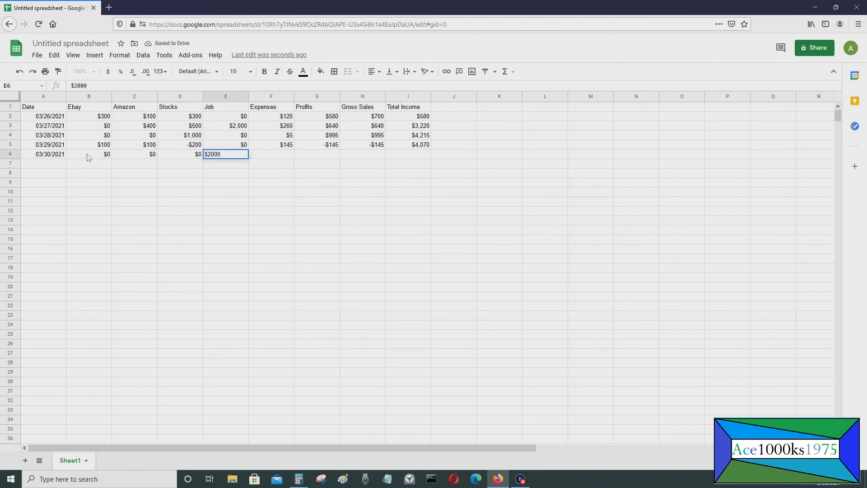
{"action": "key", "text": "BackSpace"}
{"action": "key", "text": "BackSpace"}
{"action": "key", "text": "BackSpace"}
{"action": "key", "text": "BackSpace"}
{"action": "type", "text": "0"}
{"action": "key", "text": "Return"}
{"action": "key", "text": "Up"}
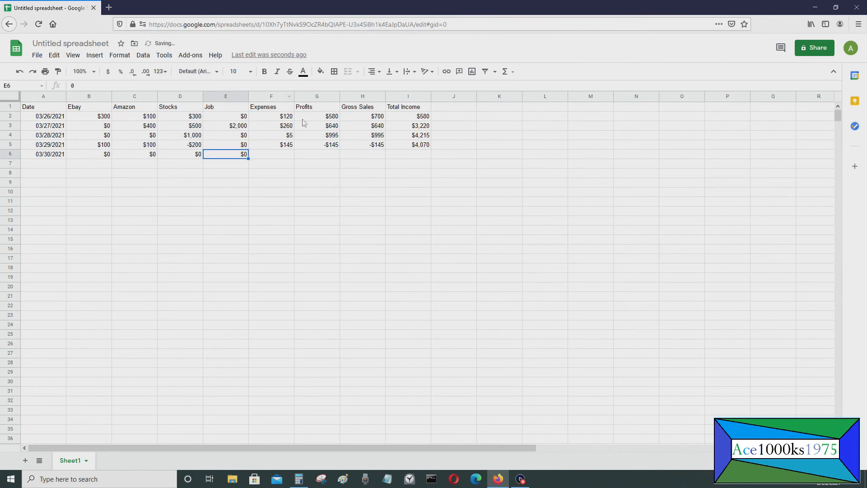
- Enter $0 as row 6's Expenses and fill the Profits, Gross Sales and Total Income formulas from row 5 into row 6
{"action": "left_click", "coordinate": [281, 145]}
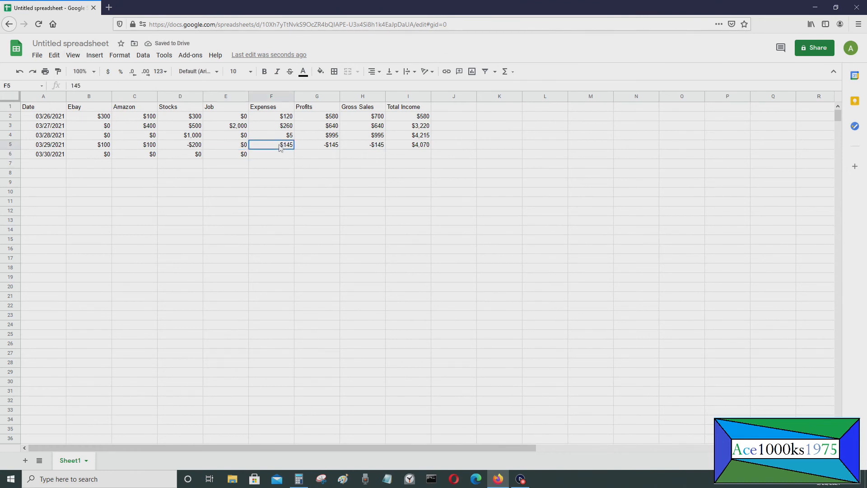
{"action": "left_click", "coordinate": [286, 155]}
{"action": "type", "text": "$"}
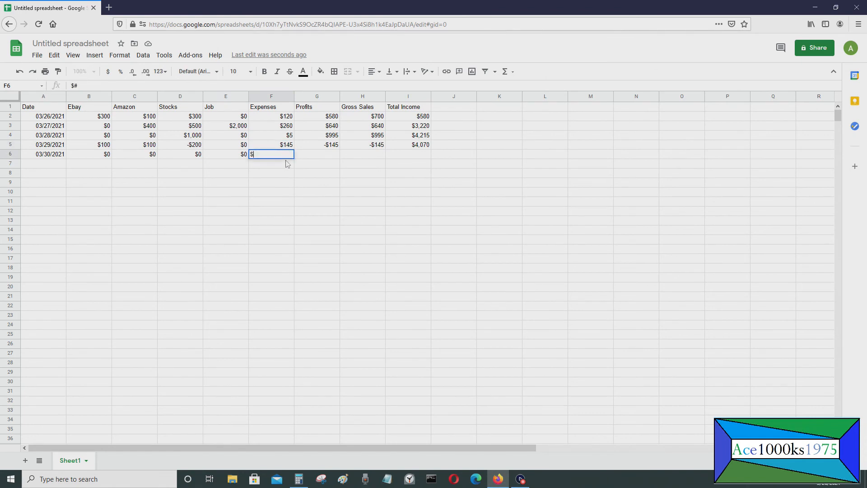
{"action": "type", "text": "0"}
{"action": "key", "text": "Return"}
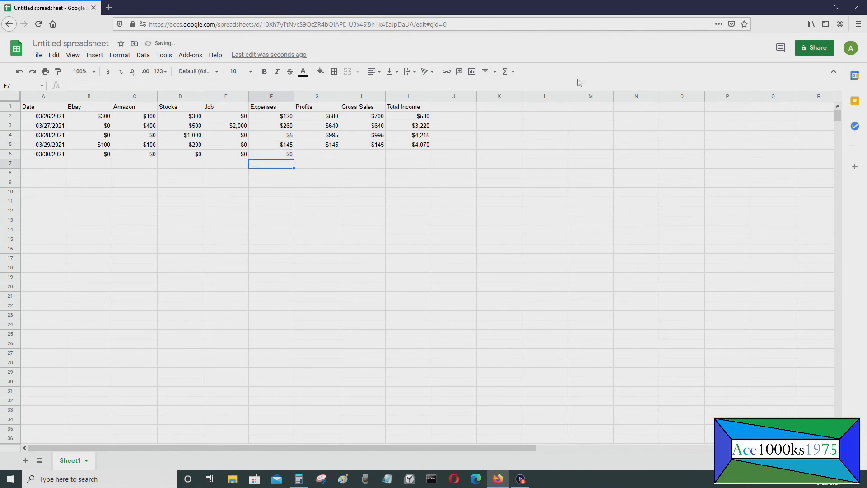
{"action": "left_click_drag", "start_coordinate": [327, 145], "coordinate": [427, 159]}
{"action": "left_click", "coordinate": [350, 170]}
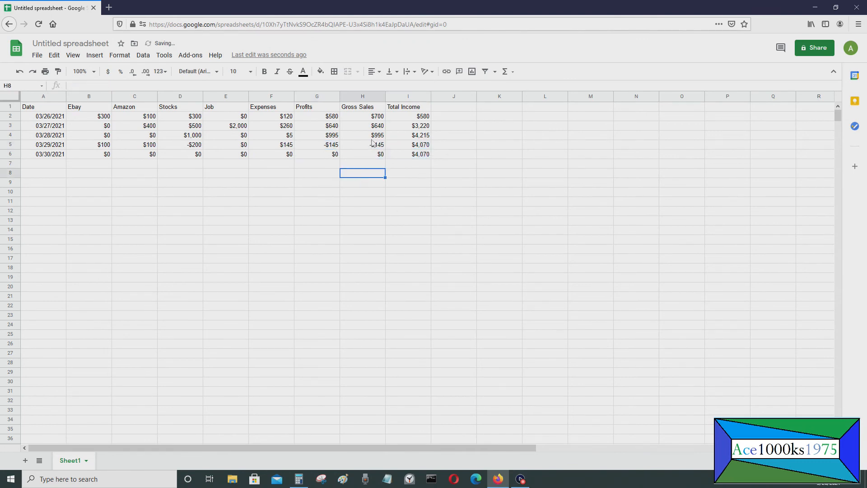
- Enter the date 03/15/2021 in A7
{"action": "left_click", "coordinate": [55, 163]}
{"action": "type", "text": "03"}
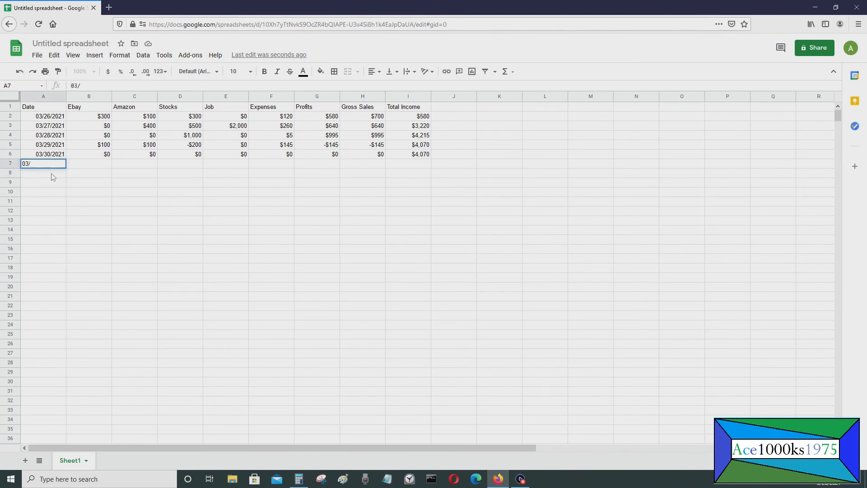
{"action": "type", "text": "/16"}
{"action": "type", "text": "/2021"}
{"action": "key", "text": "Return"}
- Enter row 7's income as $0 for Ebay, Amazon and Stocks and $2000 for Job
{"action": "key", "text": "Up"}
{"action": "key", "text": "Right"}
{"action": "type", "text": "$0"}
{"action": "key", "text": "Tab"}
{"action": "type", "text": "$-"}
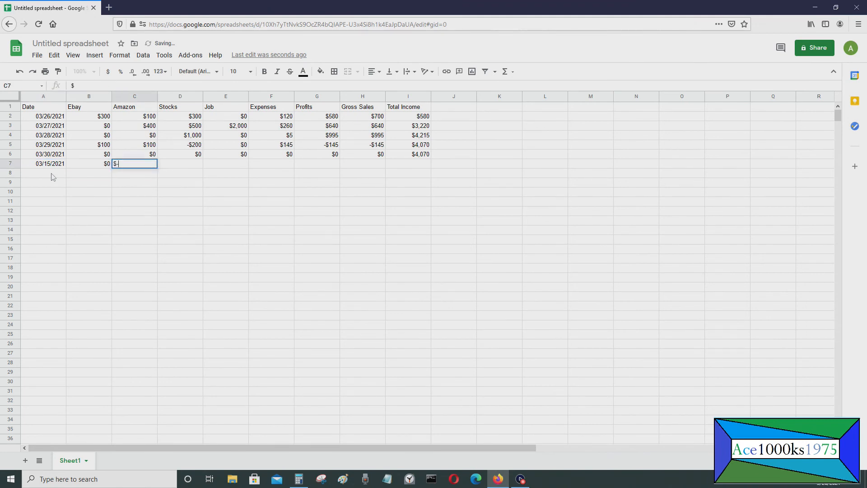
{"action": "type", "text": "0"}
{"action": "key", "text": "Return"}
{"action": "key", "text": "Up"}
{"action": "type", "text": "$"}
{"action": "key", "text": "Tab"}
{"action": "type", "text": "$"}
{"action": "key", "text": "Tab"}
{"action": "type", "text": "$2000"}
{"action": "key", "text": "Return"}
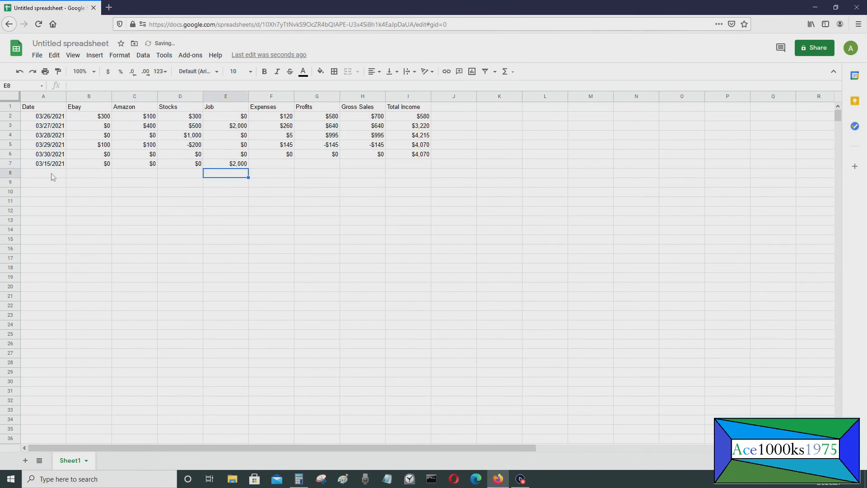
- Enter $0 as row 7's Expenses
{"action": "left_click", "coordinate": [281, 165]}
{"action": "type", "text": "$0"}
{"action": "key", "text": "Return"}
{"action": "left_click", "coordinate": [280, 166]}
{"action": "key", "text": "Tab"}
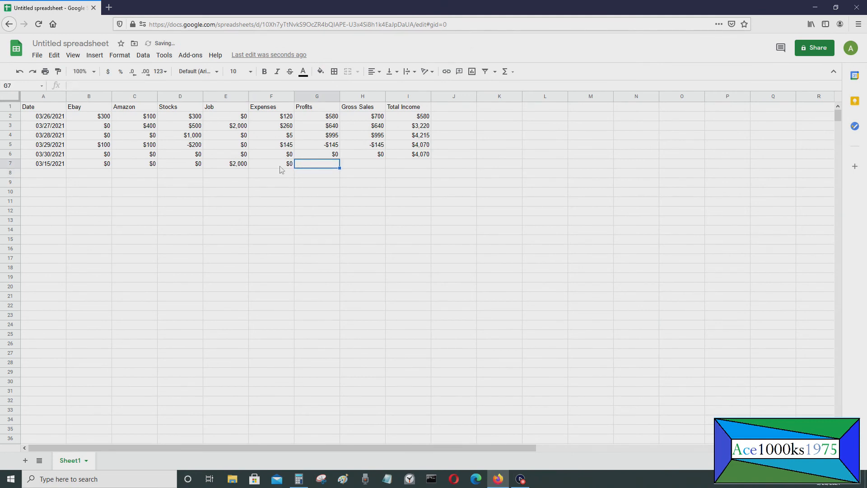
- Set row 7's Expenses to $40 and fill the Profits, Gross Sales and Total Income formulas from row 6 into row 7
{"action": "left_click", "coordinate": [280, 168]}
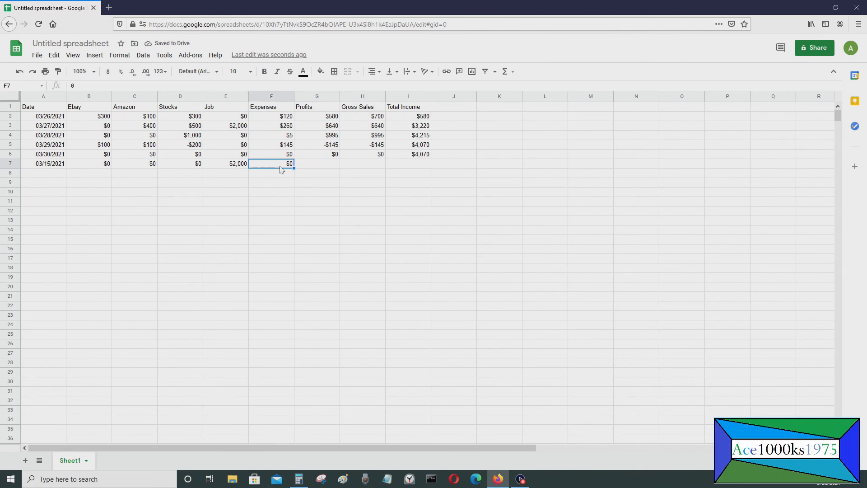
{"action": "type", "text": "$"}
{"action": "key", "text": "Tab"}
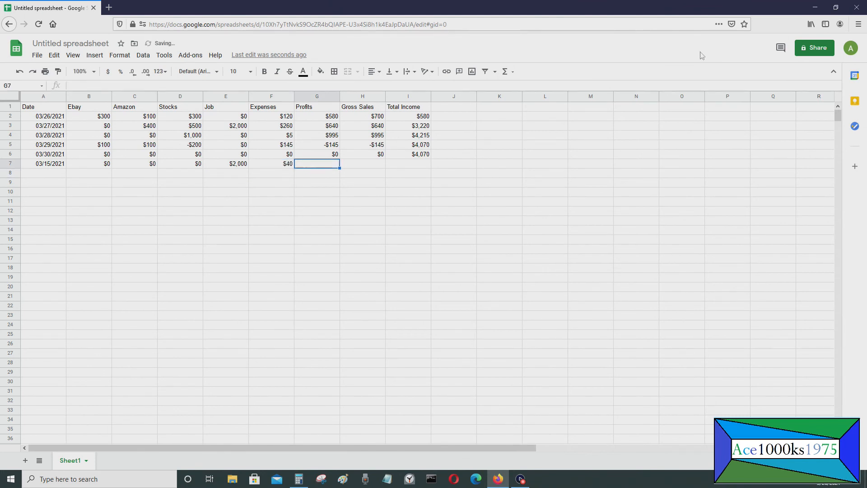
{"action": "left_click_drag", "start_coordinate": [316, 154], "coordinate": [425, 166]}
- Review row 7's Profits and Gross Sales formulas and compare the Gross Sales formulas in rows 2 to 4
{"action": "left_click", "coordinate": [321, 168]}
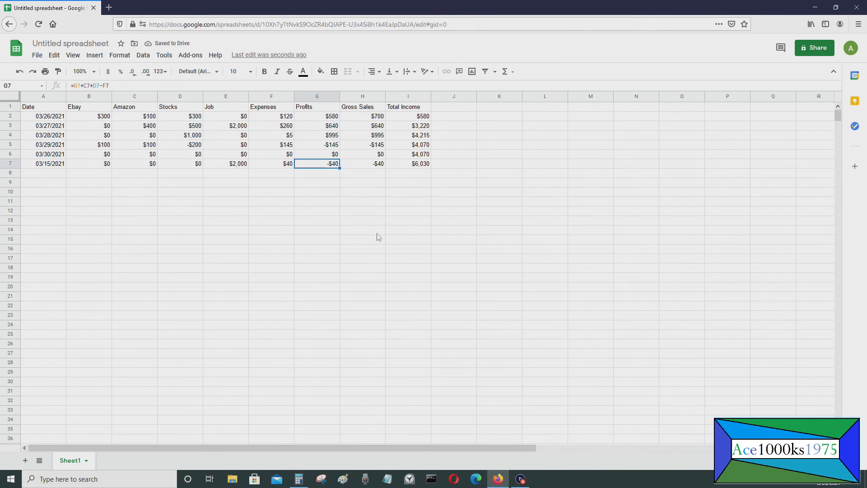
{"action": "left_click", "coordinate": [370, 164]}
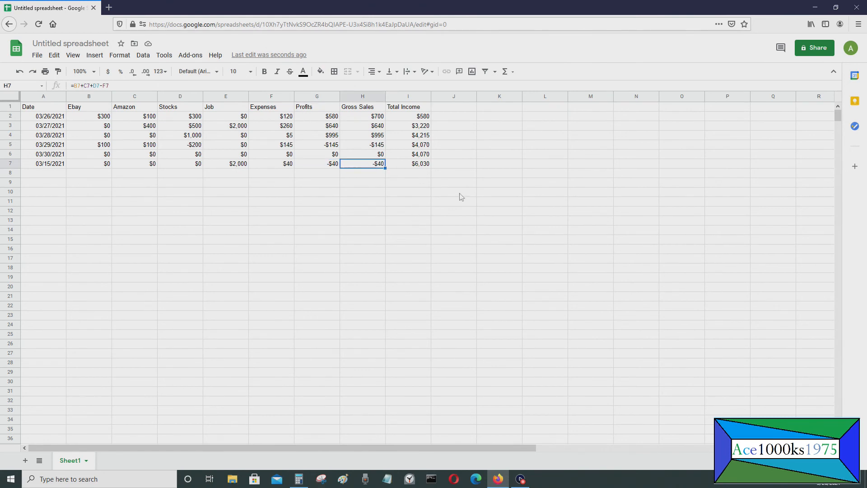
{"action": "left_click", "coordinate": [380, 138]}
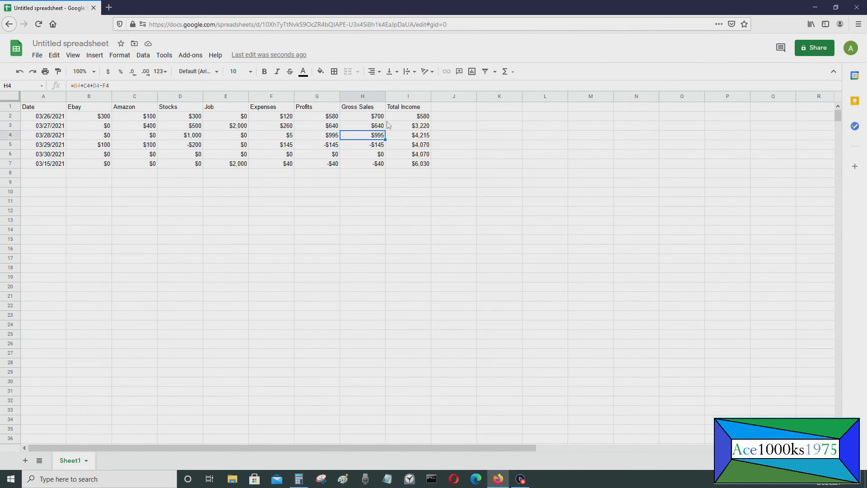
{"action": "left_click", "coordinate": [382, 129]}
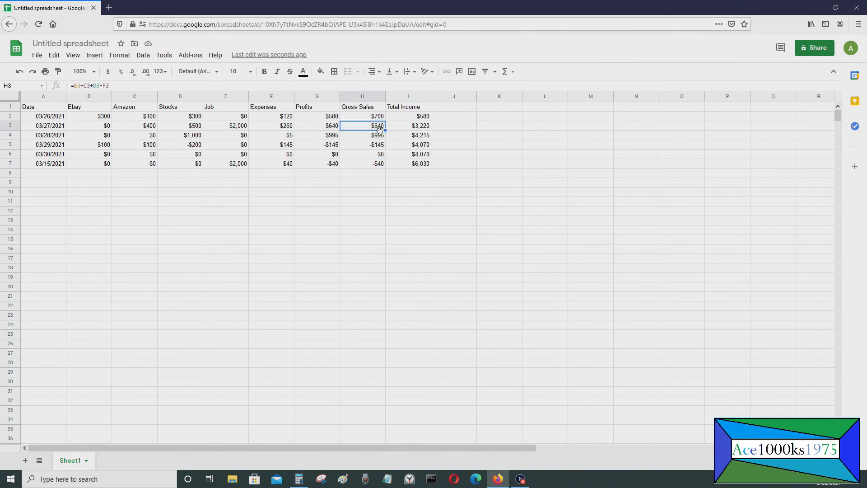
{"action": "left_click", "coordinate": [379, 119]}
{"action": "left_click", "coordinate": [380, 124]}
{"action": "left_click", "coordinate": [379, 118]}
- Replace the Gross Sales formula in H3 with the cumulative formula =H2+B3+C3+D3-F3
{"action": "left_click", "coordinate": [378, 126]}
{"action": "key", "text": "F2"}
{"action": "left_click_drag", "start_coordinate": [12, 86], "coordinate": [1, 86]}
{"action": "key", "text": "BackSpace"}
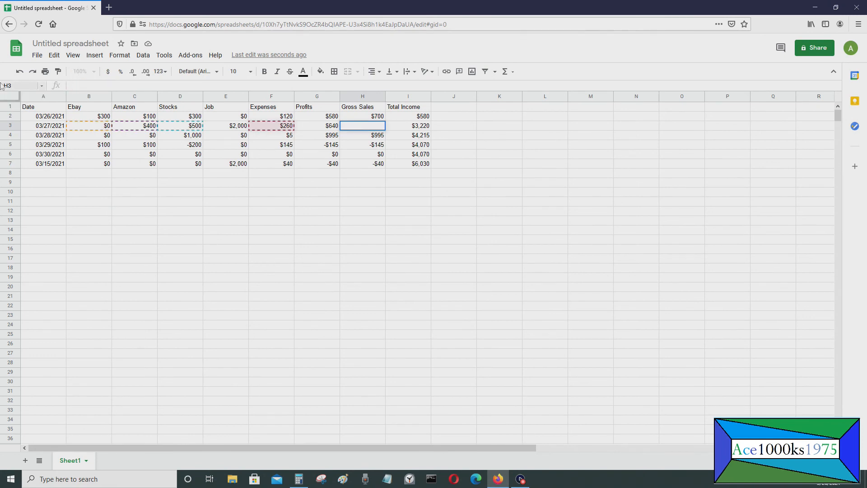
{"action": "type", "text": "="}
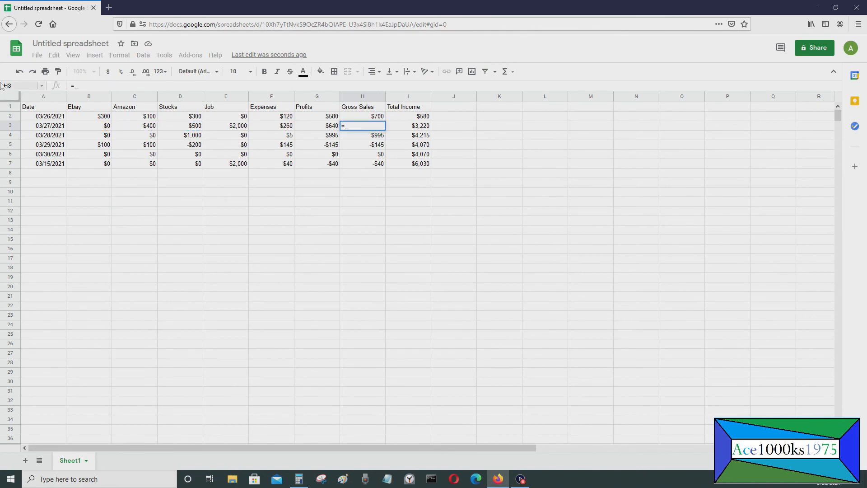
{"action": "type", "text": "H2"}
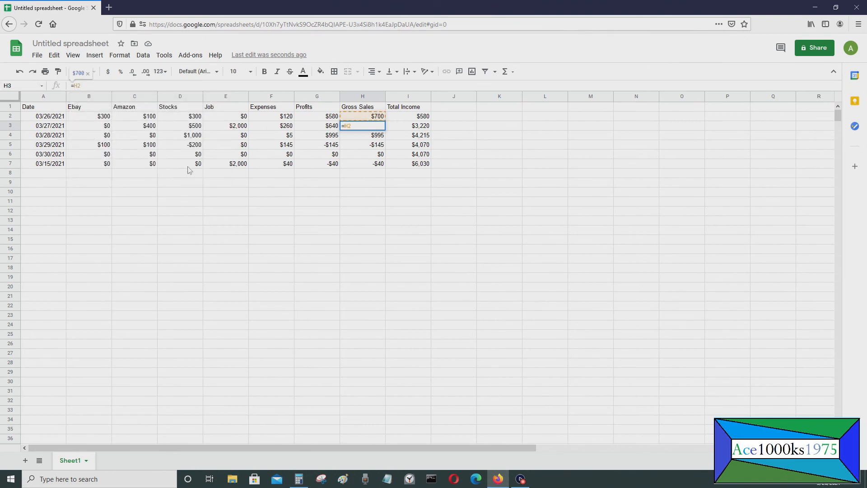
{"action": "type", "text": "+"}
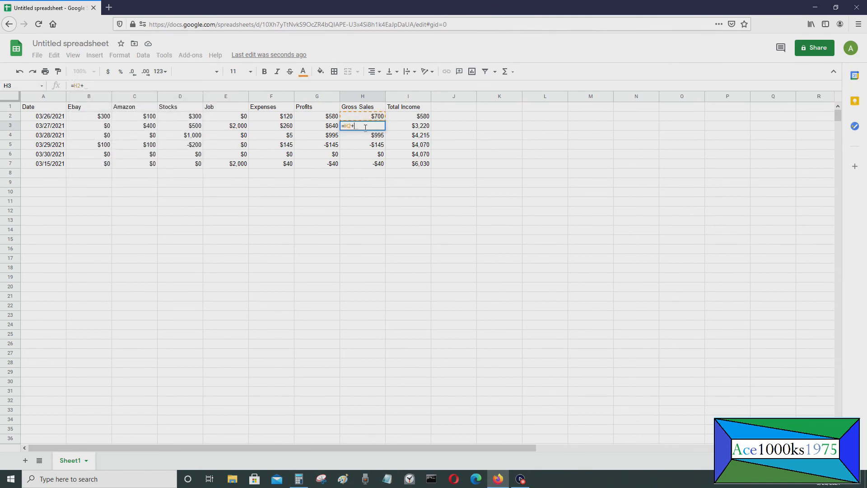
{"action": "type", "text": "B"}
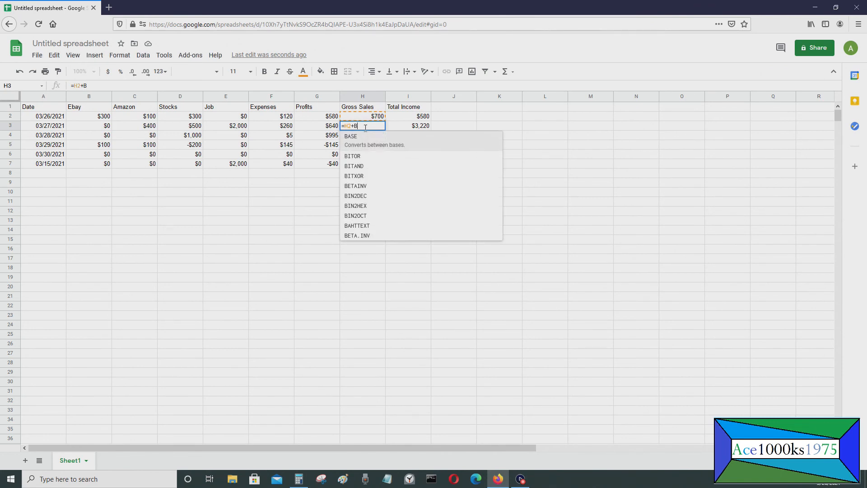
{"action": "type", "text": "3"}
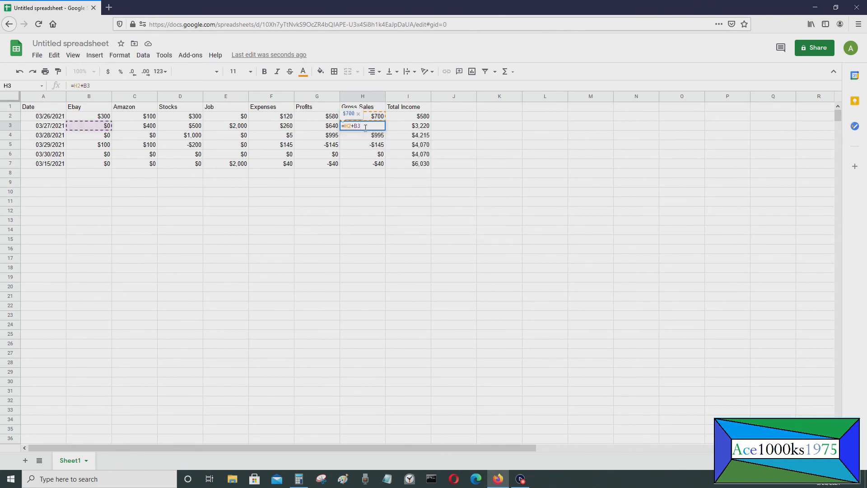
{"action": "type", "text": "+C3+D3"}
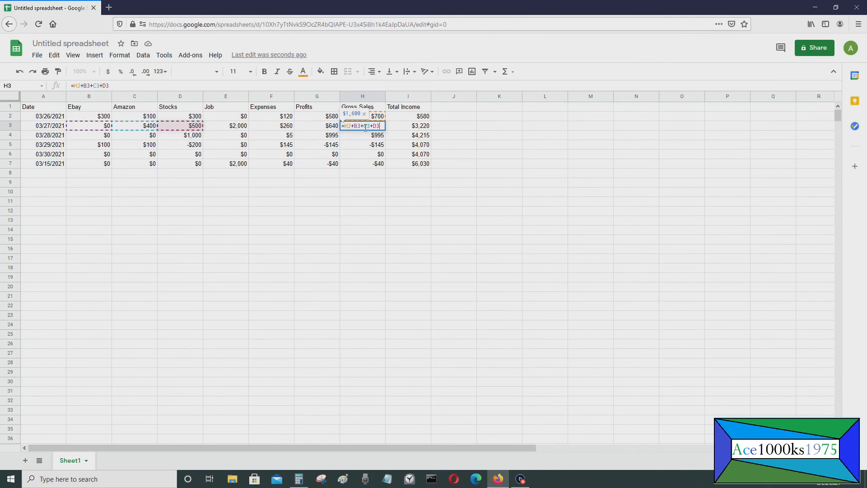
{"action": "type", "text": "-F3"}
{"action": "key", "text": "Return"}
- Clear the Gross Sales formulas in cells H4 through H7
{"action": "left_click", "coordinate": [374, 230]}
{"action": "left_click", "coordinate": [375, 136]}
{"action": "key", "text": "Delete"}
{"action": "left_click", "coordinate": [376, 145]}
{"action": "key", "text": "Delete"}
{"action": "left_click", "coordinate": [376, 154]}
{"action": "key", "text": "Delete"}
{"action": "left_click", "coordinate": [376, 164]}
{"action": "key", "text": "Delete"}
- Fill the Gross Sales formula from H3 down through H7 and review the formula in H4
{"action": "left_click", "coordinate": [376, 119]}
{"action": "left_click", "coordinate": [376, 126]}
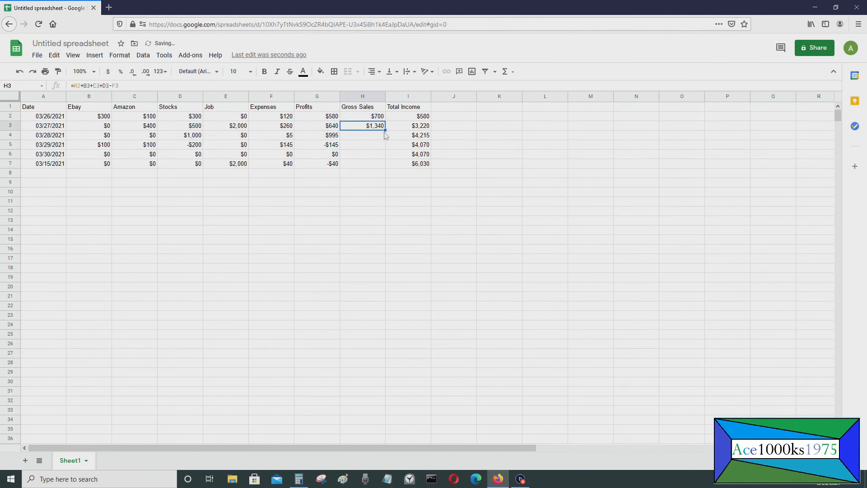
{"action": "left_click_drag", "start_coordinate": [383, 129], "coordinate": [381, 166]}
{"action": "left_click", "coordinate": [371, 176]}
{"action": "left_click", "coordinate": [372, 135]}
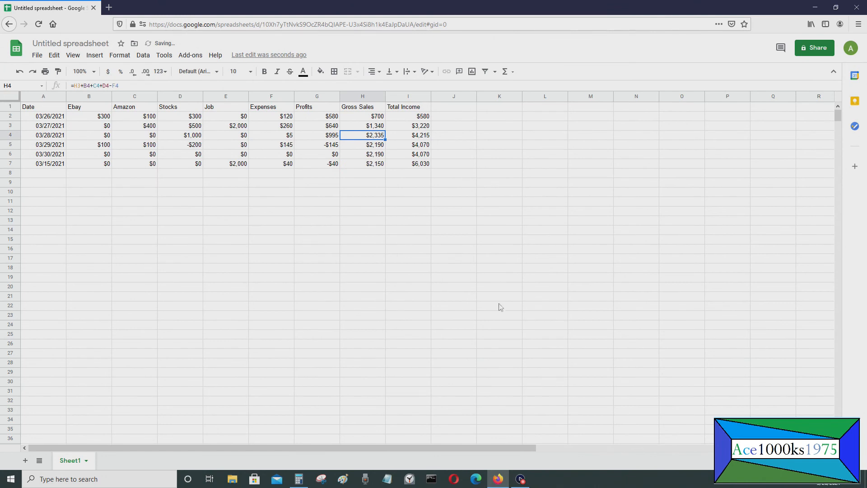
- Check the Gross Sales value in H4 with Calculator by computing 1340 + 1000 - 5
{"action": "left_click", "coordinate": [300, 478]}
{"action": "left_click", "coordinate": [387, 294]}
{"action": "left_click_drag", "start_coordinate": [349, 178], "coordinate": [559, 114]}
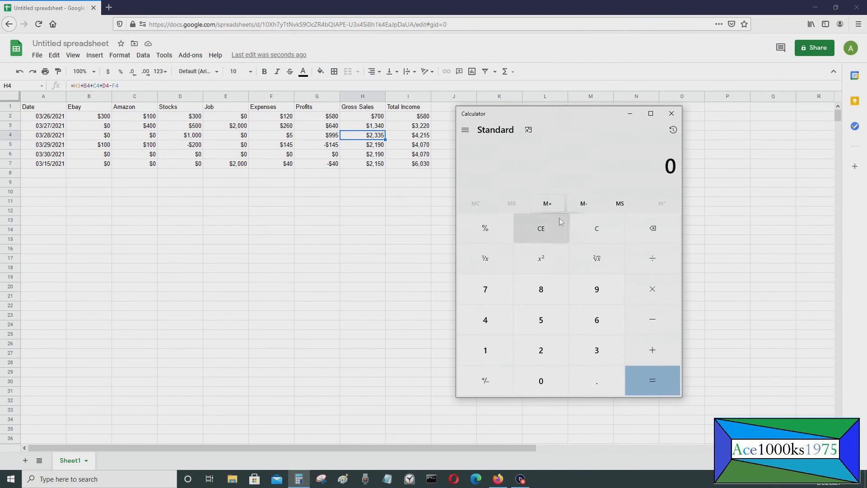
{"action": "key", "text": "2"}
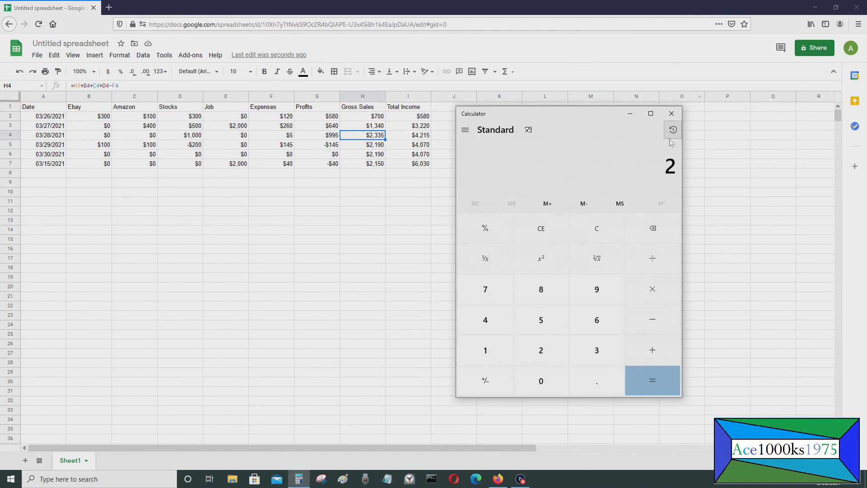
{"action": "left_click", "coordinate": [609, 222]}
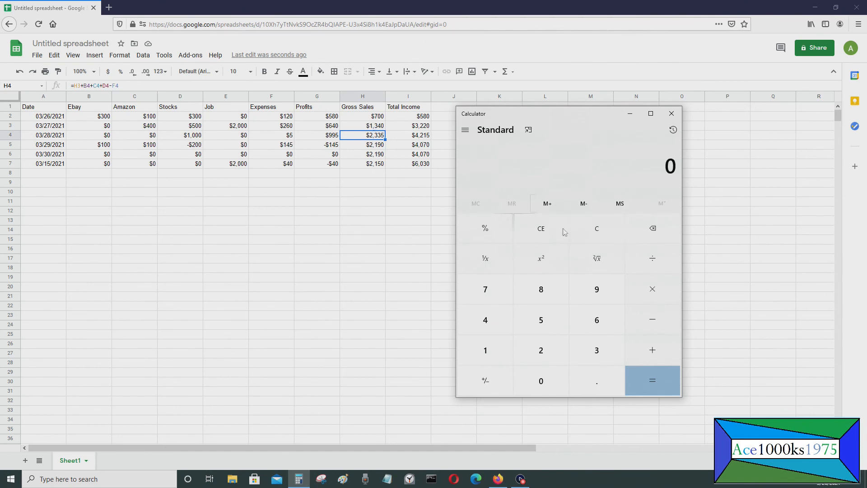
{"action": "type", "text": "1340+"}
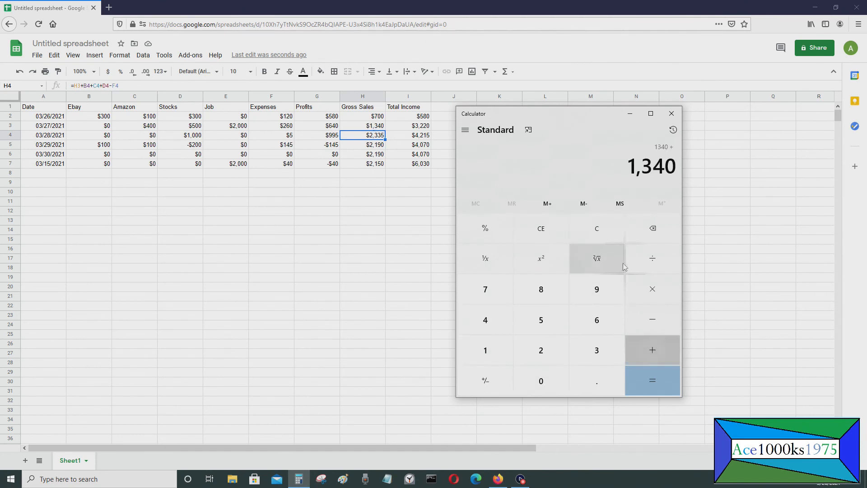
{"action": "left_click", "coordinate": [373, 134]}
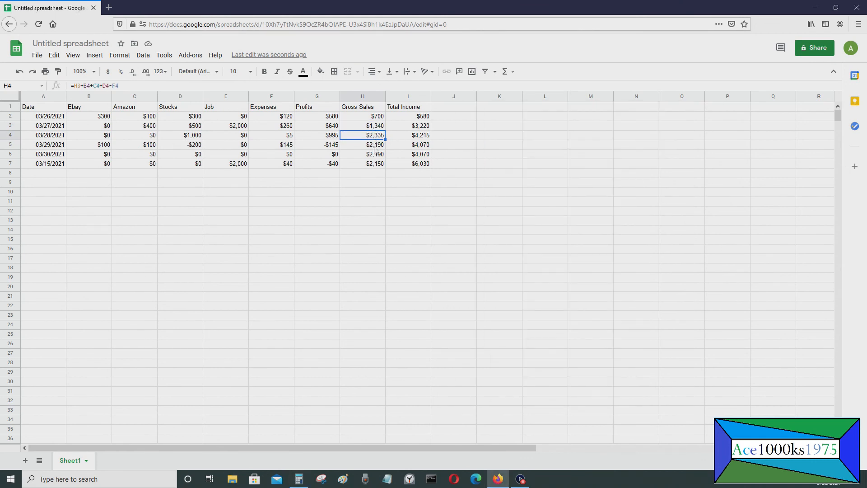
{"action": "left_click", "coordinate": [299, 479]}
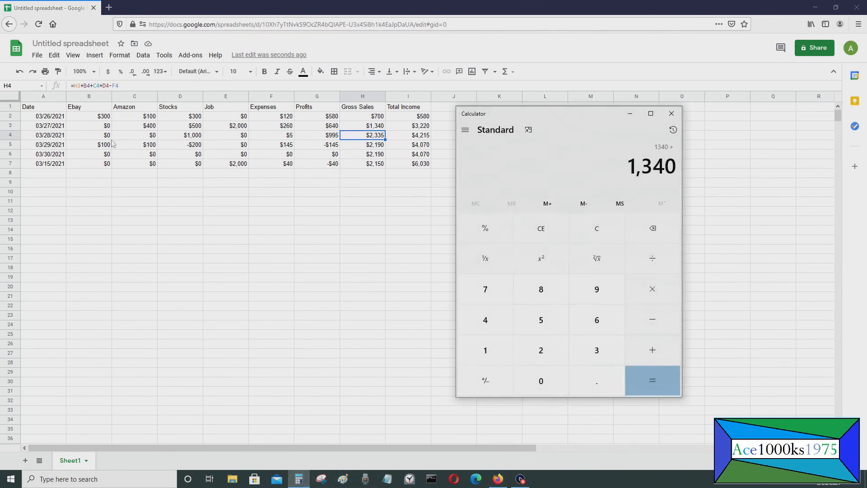
{"action": "type", "text": "1000+-5+"}
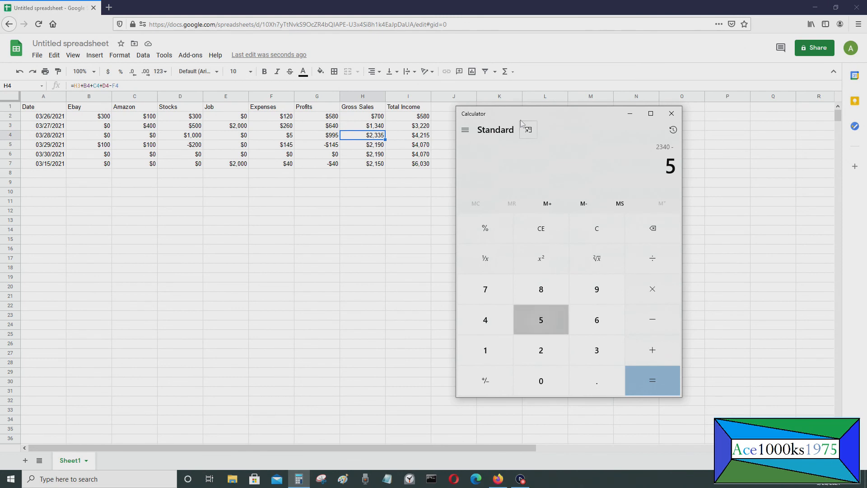
{"action": "left_click", "coordinate": [293, 134]}
{"action": "left_click", "coordinate": [383, 135]}
- Check the Gross Sales value in H5 with Calculator by computing 2335 + 100 + 100 - 200 - 145
{"action": "left_click", "coordinate": [379, 146]}
{"action": "left_click", "coordinate": [299, 479]}
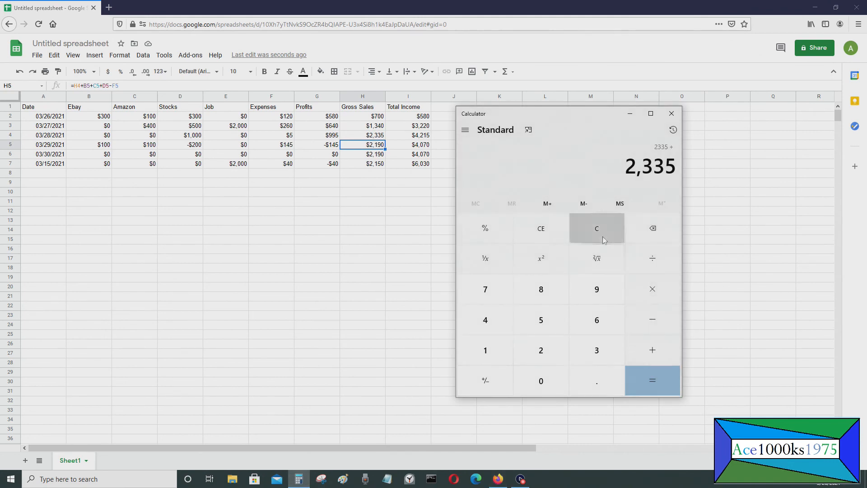
{"action": "left_click", "coordinate": [602, 237]}
{"action": "type", "text": "2335+"}
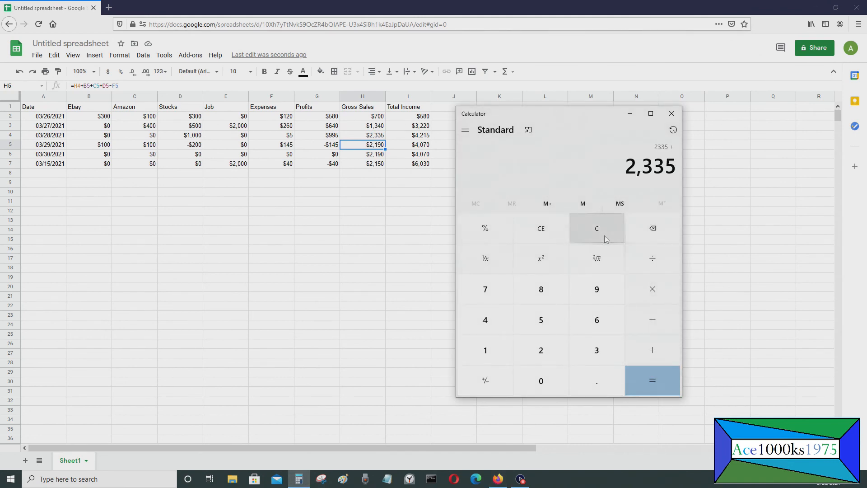
{"action": "left_click", "coordinate": [375, 137]}
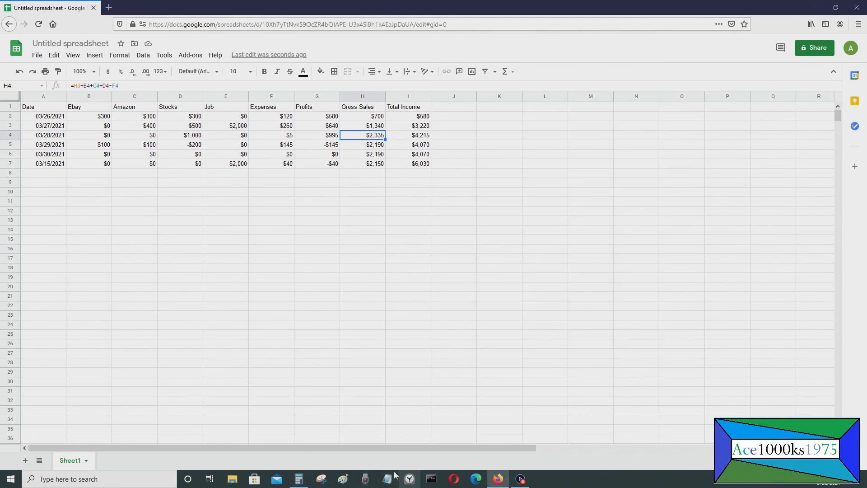
{"action": "left_click", "coordinate": [299, 479]}
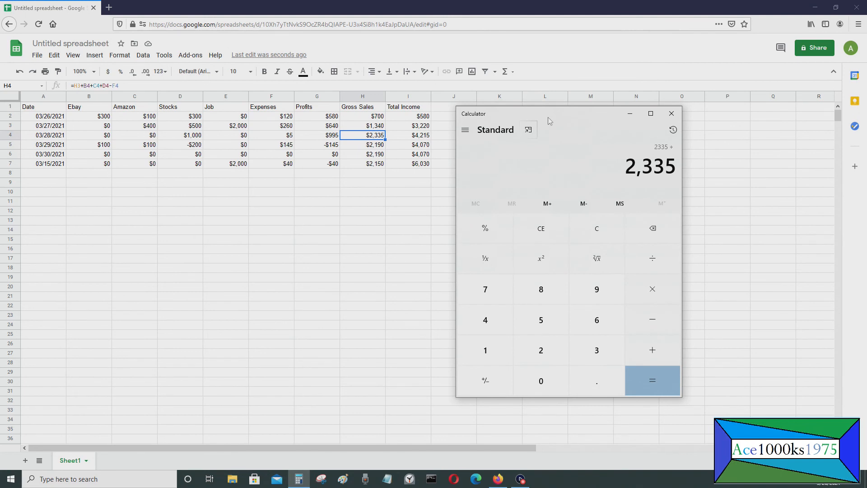
{"action": "type", "text": "100+100+-200+"}
{"action": "key", "text": "minus"}
{"action": "type", "text": "145"}
{"action": "key", "text": "plus"}
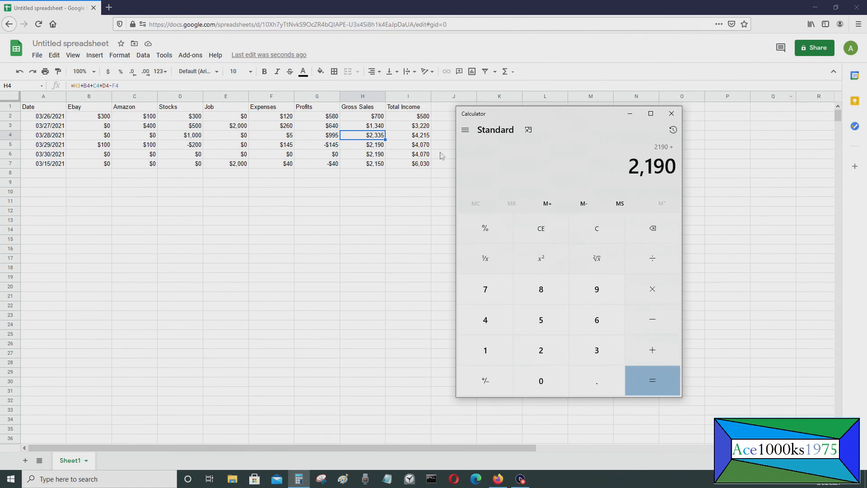
{"action": "left_click", "coordinate": [375, 145]}
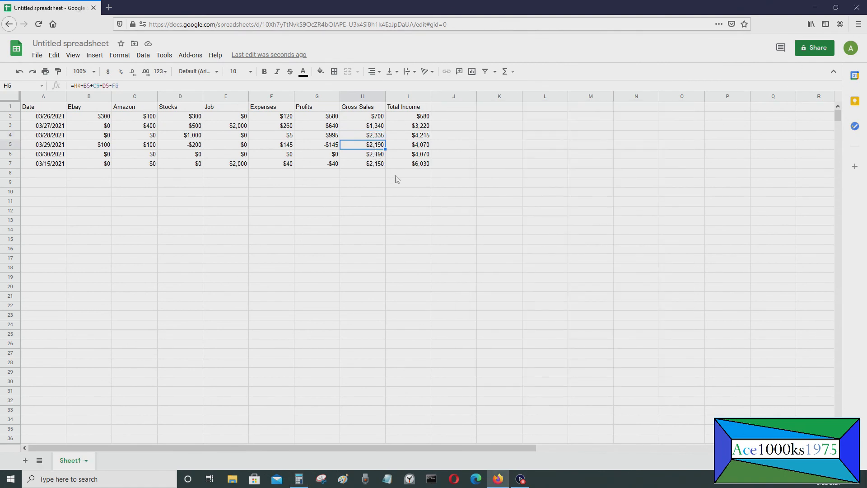
- Start row 8 with the date 03/16/2021 and an Ebay amount of $50
{"action": "left_click", "coordinate": [59, 175]}
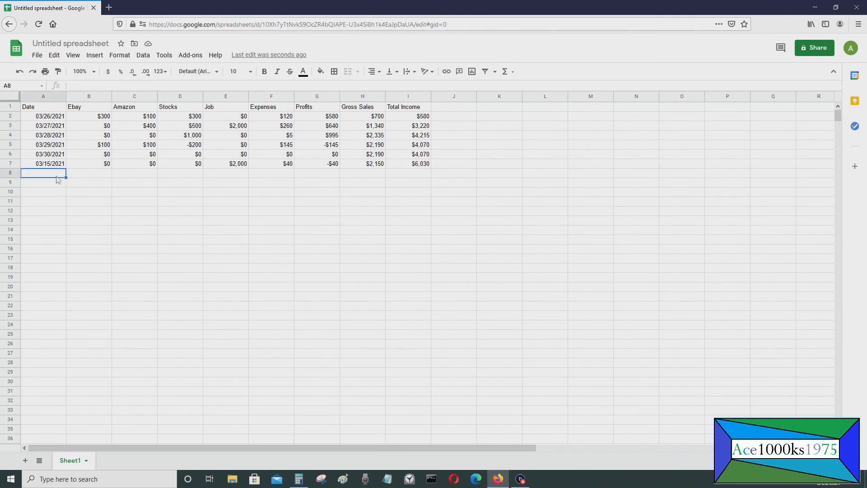
{"action": "type", "text": "03/16/2021"}
{"action": "key", "text": "Tab"}
{"action": "type", "text": "$"}
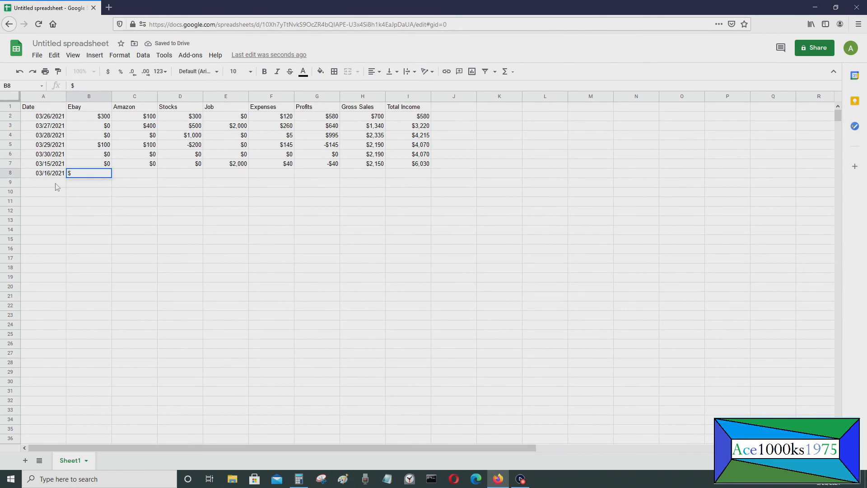
{"action": "type", "text": "50"}
{"action": "key", "text": "Return"}
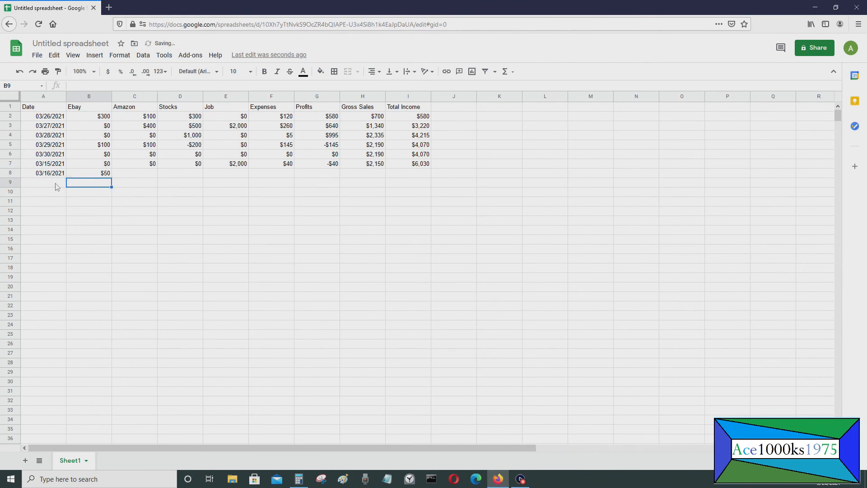
- Complete row 8's amounts with Amazon $0, Stocks $110, Job $0 and Expenses $25
{"action": "key", "text": "Up"}
{"action": "key", "text": "Right"}
{"action": "type", "text": "$0"}
{"action": "key", "text": "Tab"}
{"action": "type", "text": "$"}
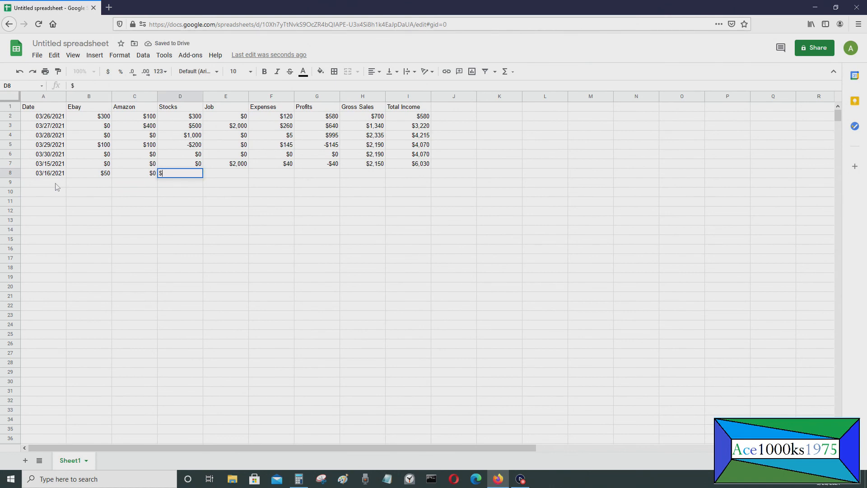
{"action": "type", "text": "110"}
{"action": "key", "text": "Tab"}
{"action": "type", "text": "$"}
{"action": "key", "text": "Tab"}
{"action": "type", "text": "$"}
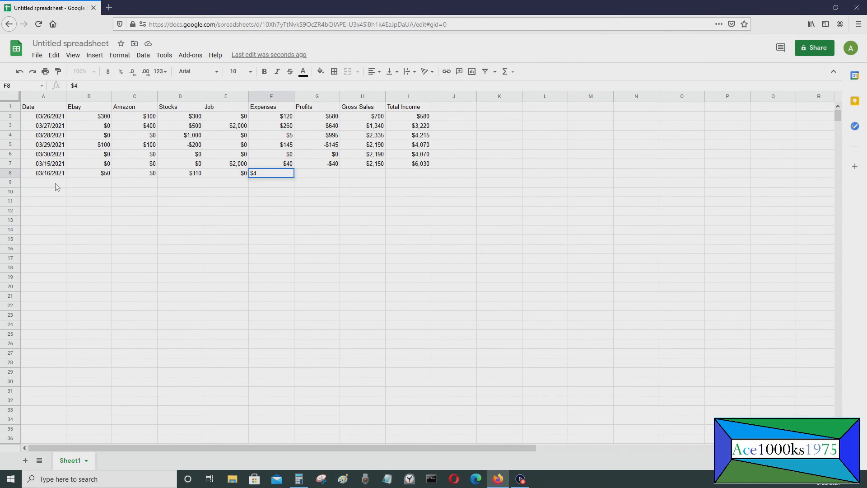
{"action": "key", "text": "Tab"}
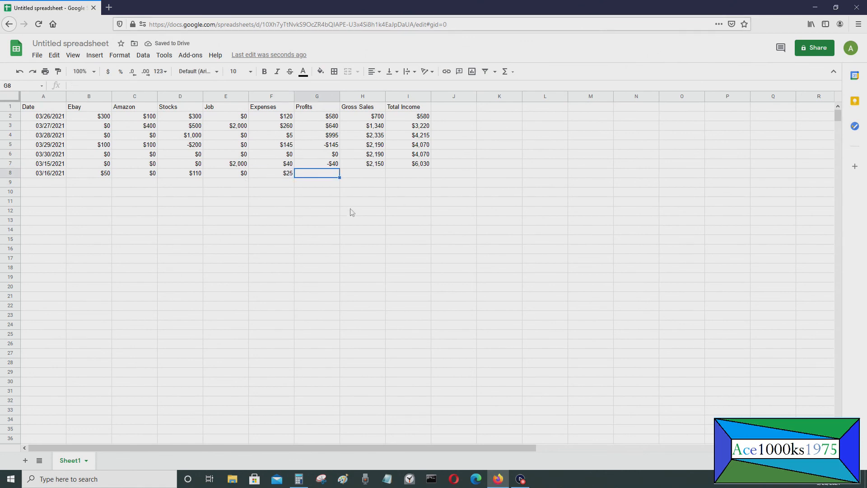
- Fill the Profits, Gross Sales and Total Income formulas from G7:I7 down into row 8
{"action": "left_click", "coordinate": [331, 167]}
{"action": "left_click_drag", "start_coordinate": [332, 166], "coordinate": [429, 176]}
{"action": "left_click", "coordinate": [320, 184]}
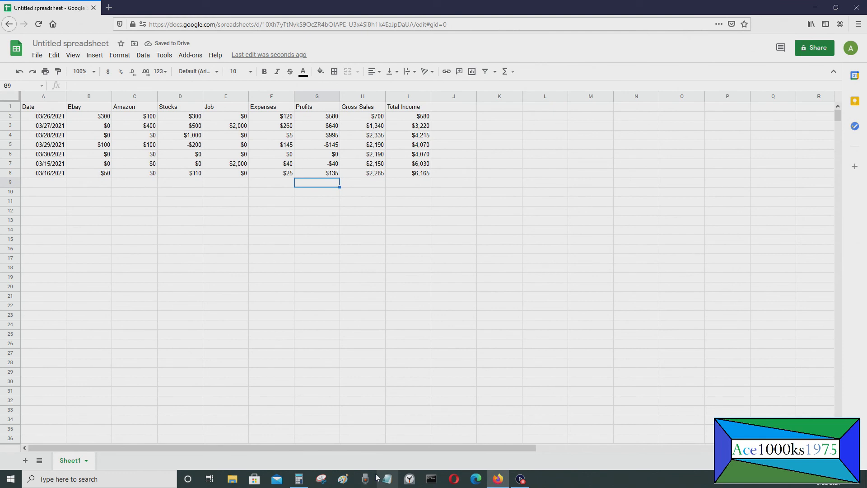
- Check row 8's Profits value with Calculator by computing 50 + 110 - 25, and select the Gross Sales cell H8
{"action": "left_click", "coordinate": [299, 479]}
{"action": "left_click", "coordinate": [582, 233]}
{"action": "type", "text": "50+110+"}
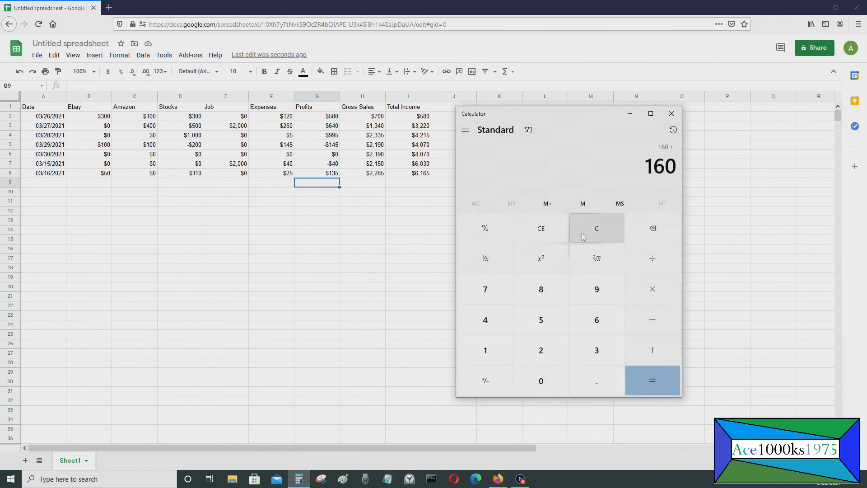
{"action": "type", "text": "-25+"}
{"action": "left_click", "coordinate": [374, 176]}
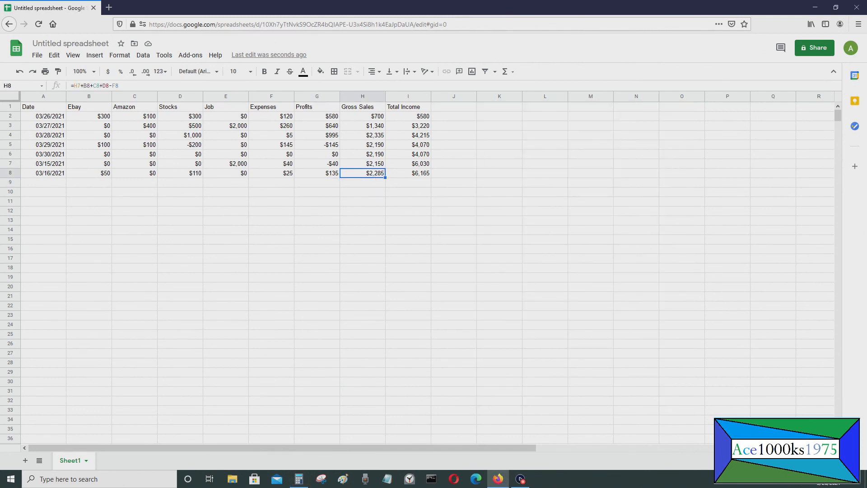
- Check row 8's Gross Sales and Total Income with Calculator by computing 2150 + 135 and 6030 + 135
{"action": "left_click", "coordinate": [299, 479]}
{"action": "left_click", "coordinate": [608, 235]}
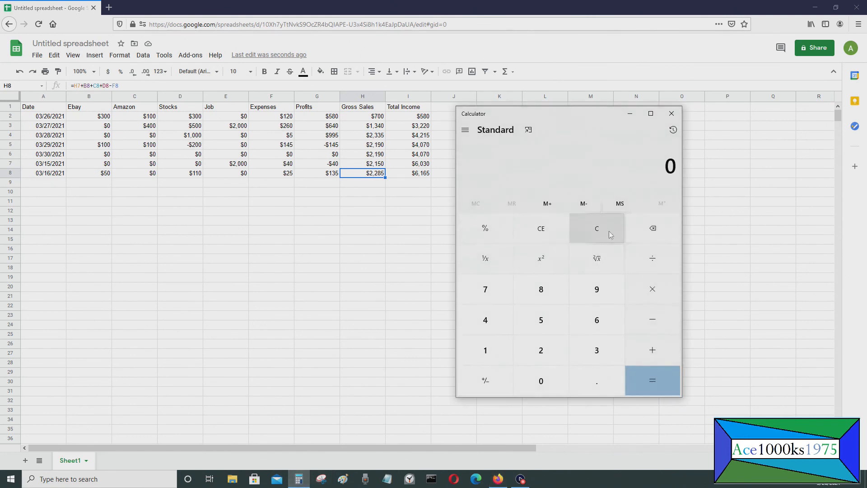
{"action": "type", "text": "2150+"}
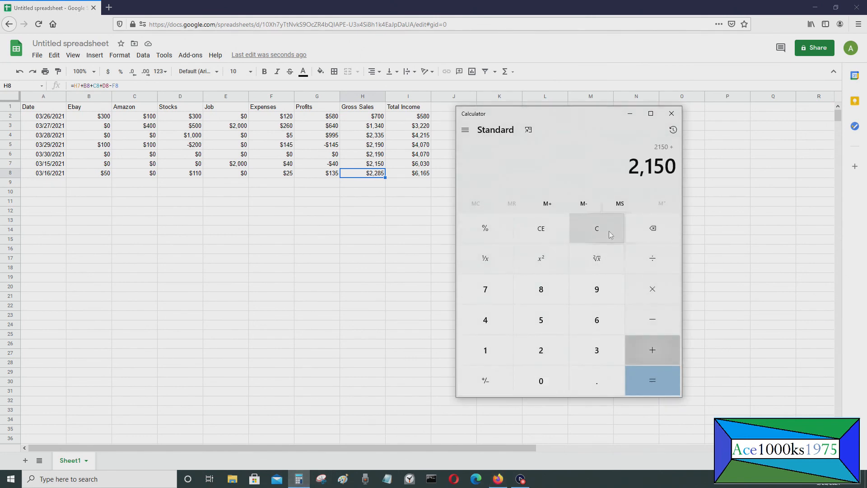
{"action": "type", "text": "135+"}
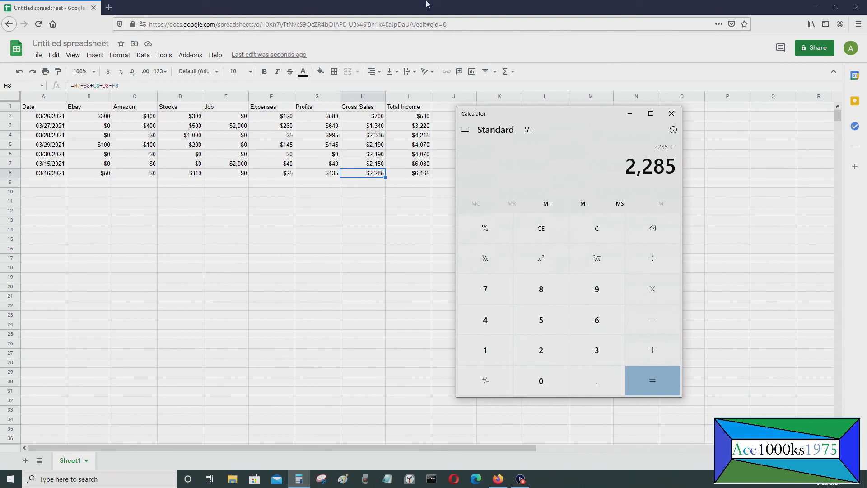
{"action": "left_click", "coordinate": [603, 229]}
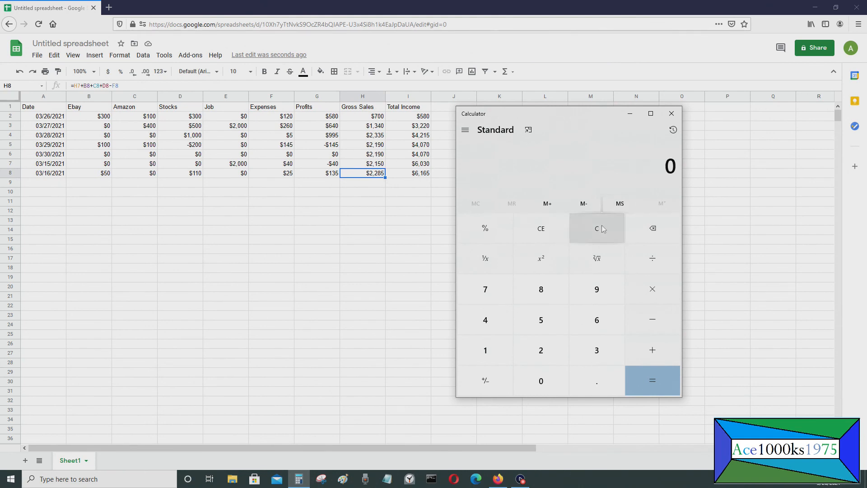
{"action": "type", "text": "6030 "}
{"action": "type", "text": "+"}
{"action": "type", "text": "135+"}
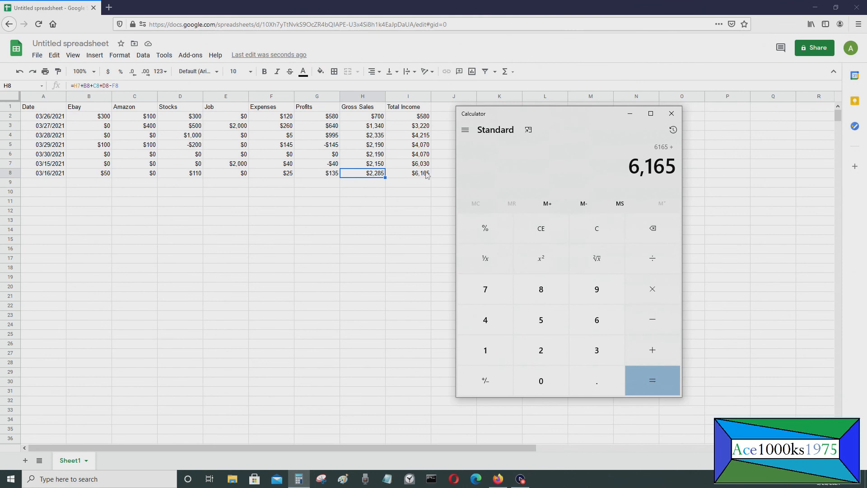
{"action": "left_click", "coordinate": [410, 175]}
- Go through row 9's cells from A to I as the next entry row and review the Profits formula in G8
{"action": "left_click", "coordinate": [97, 182]}
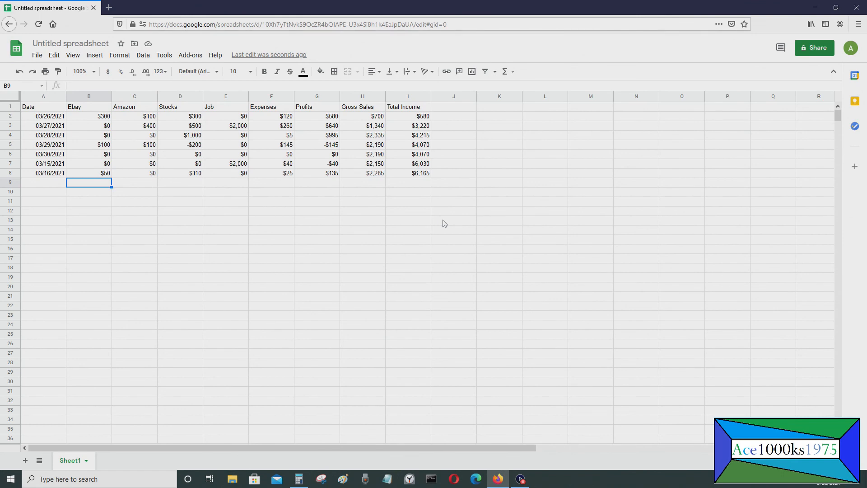
{"action": "left_click", "coordinate": [58, 184]}
{"action": "left_click", "coordinate": [133, 185]}
{"action": "left_click", "coordinate": [174, 184]}
{"action": "left_click", "coordinate": [224, 185]}
{"action": "left_click", "coordinate": [260, 184]}
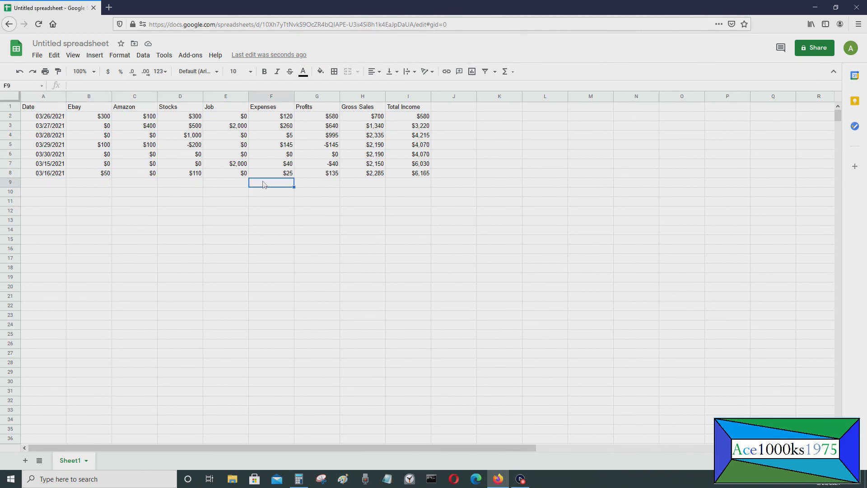
{"action": "left_click", "coordinate": [329, 185]}
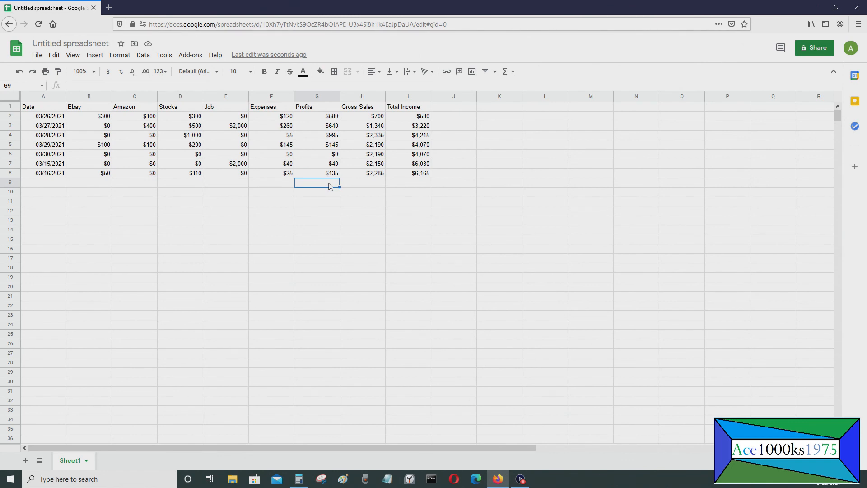
{"action": "left_click", "coordinate": [329, 177]}
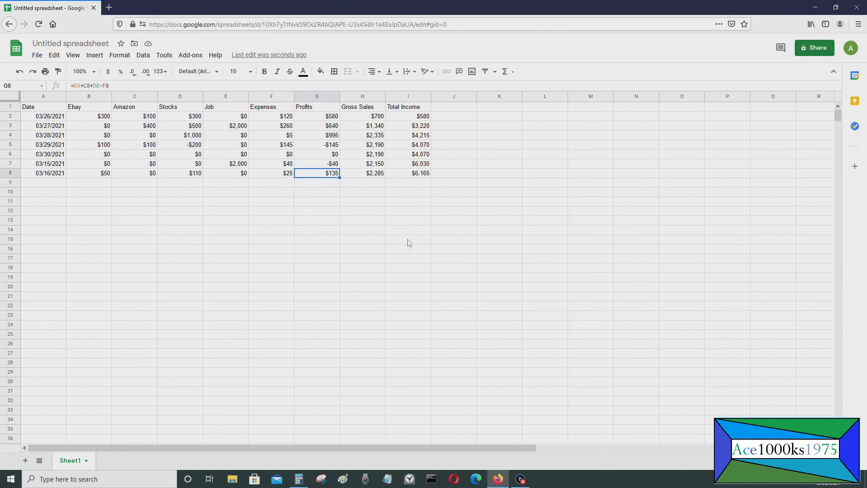
{"action": "left_click", "coordinate": [396, 185]}
{"action": "left_click_drag", "start_coordinate": [38, 183], "coordinate": [408, 183]}
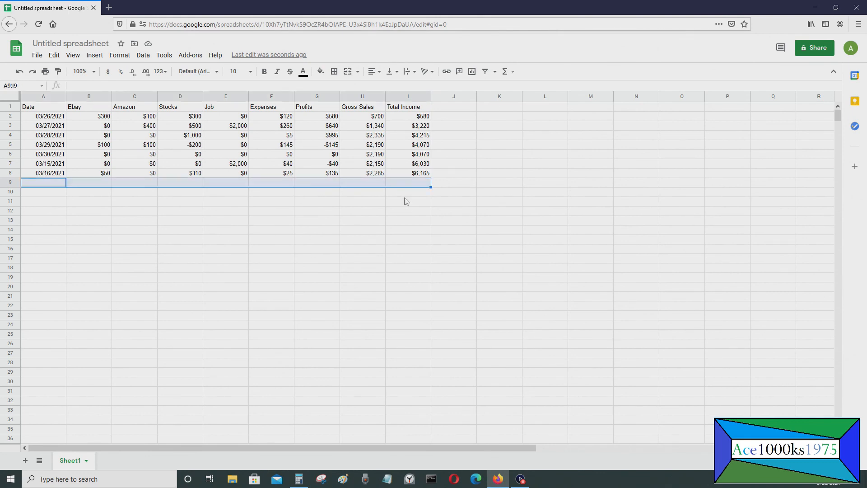
{"action": "left_click", "coordinate": [406, 194]}
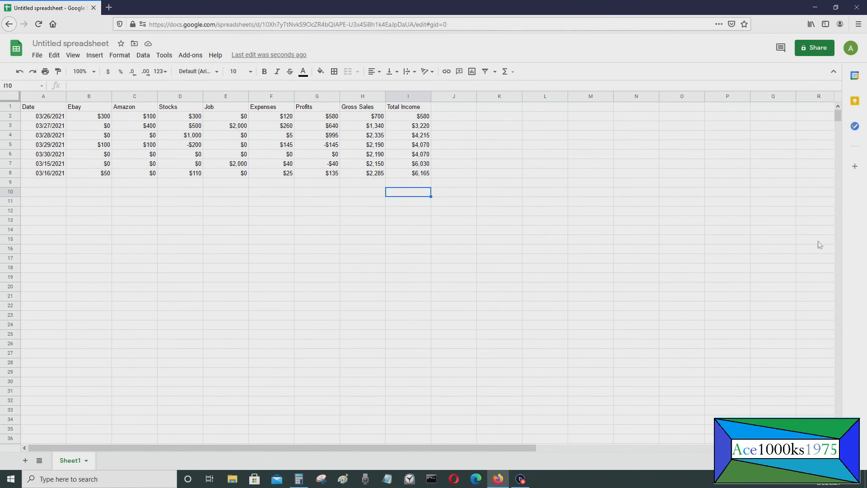
- Download the spreadsheet in Microsoft Excel (.xlsx) format and save the file to the computer
{"action": "left_click", "coordinate": [44, 58]}
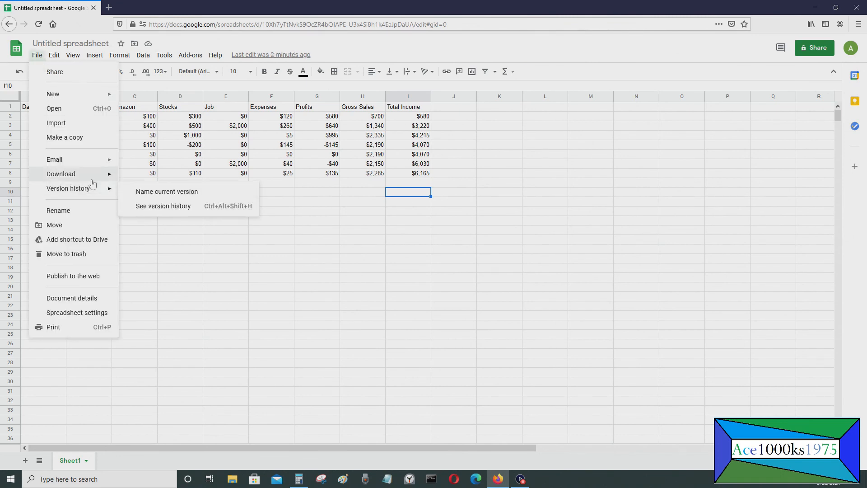
{"action": "mouse_move", "coordinate": [97, 175]}
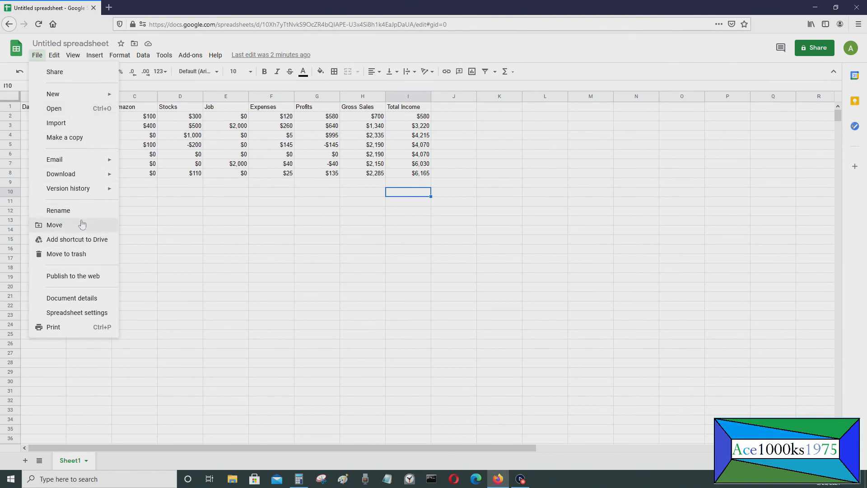
{"action": "mouse_move", "coordinate": [89, 193]}
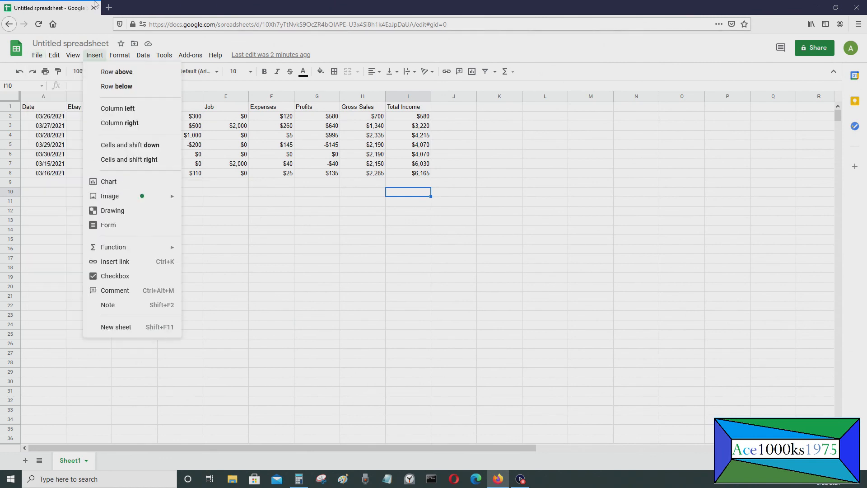
{"action": "left_click", "coordinate": [38, 58]}
{"action": "left_click", "coordinate": [39, 59]}
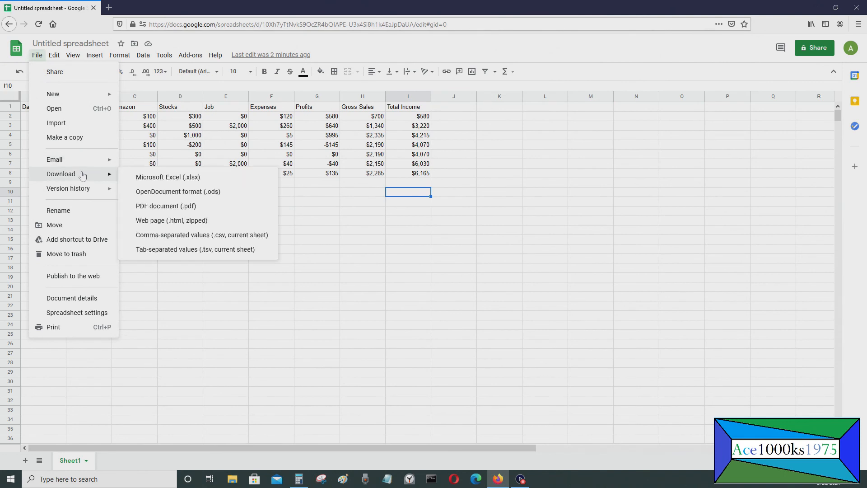
{"action": "left_click", "coordinate": [163, 178]}
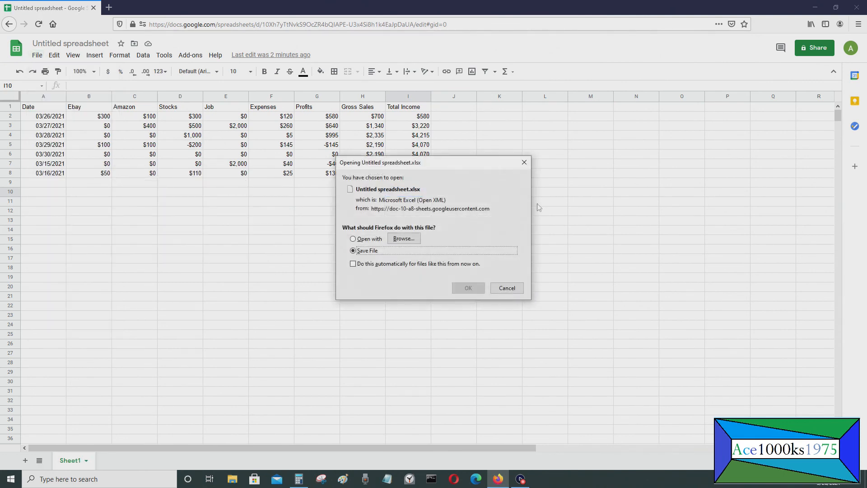
{"action": "left_click", "coordinate": [467, 290]}
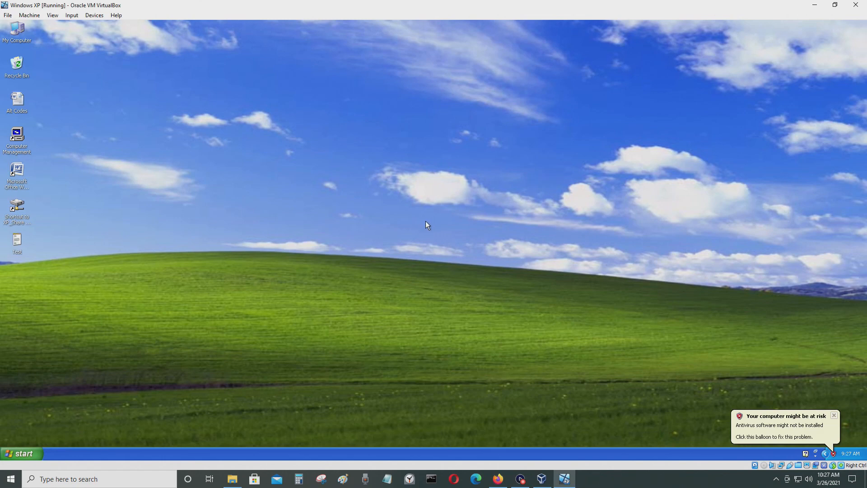
- In the Windows XP virtual machine, open the Untitled spreadsheet workbook from the shared folder in Excel
{"action": "double_click", "coordinate": [10, 214]}
{"action": "scroll", "coordinate": [480, 190], "scroll_direction": "down", "scroll_amount": 2}
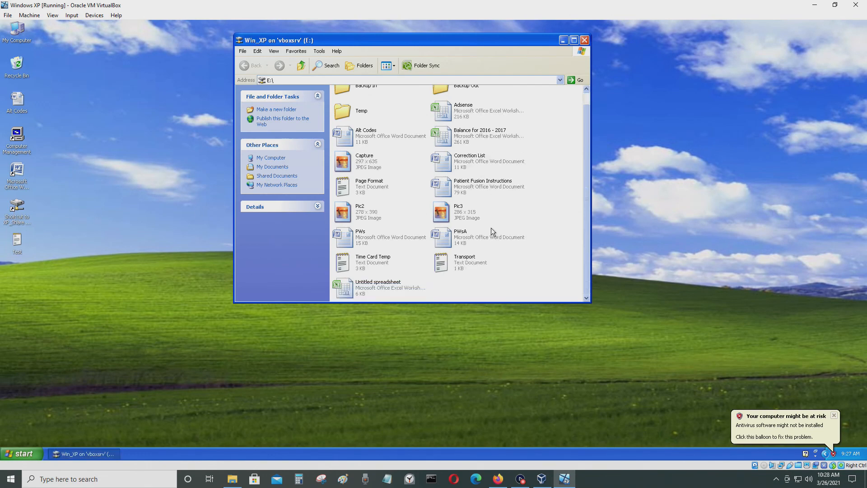
{"action": "double_click", "coordinate": [378, 289]}
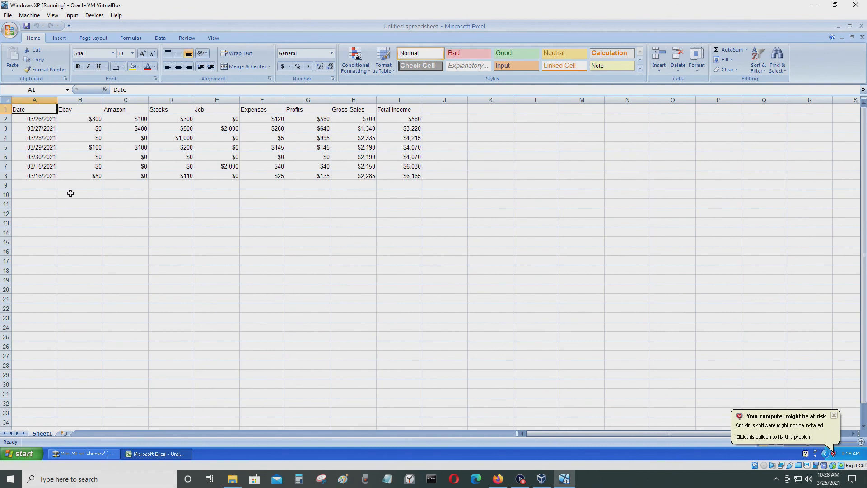
- Review the date in A8 and the Total Income formula in I8 in Excel, comparing the table with the Google Sheets original
{"action": "left_click", "coordinate": [43, 185]}
{"action": "left_click", "coordinate": [412, 179]}
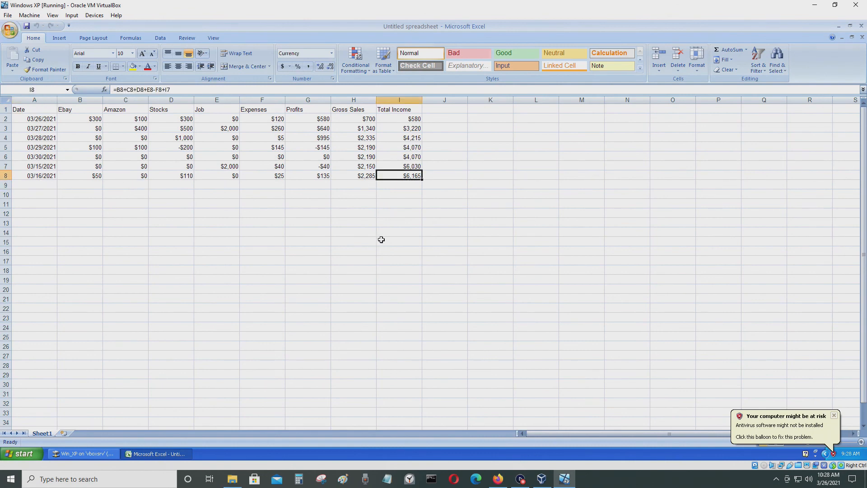
{"action": "left_click", "coordinate": [50, 175]}
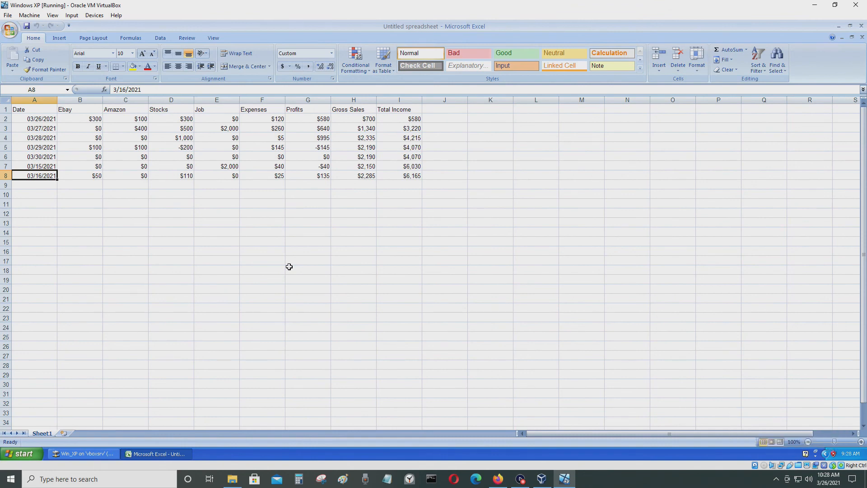
{"action": "left_click", "coordinate": [500, 482]}
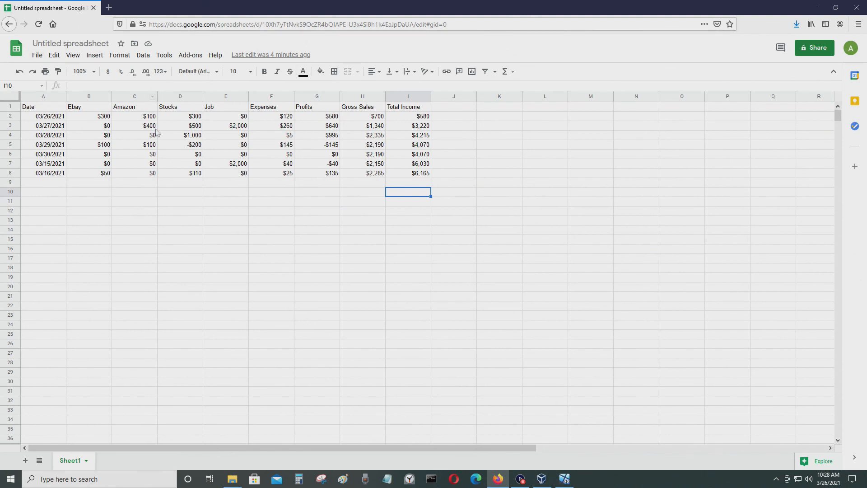
{"action": "left_click", "coordinate": [564, 479]}
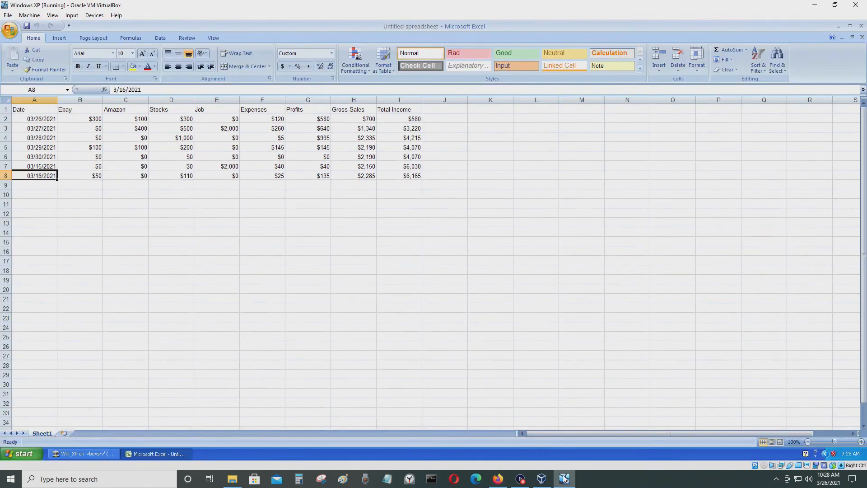
{"action": "left_click", "coordinate": [389, 175]}
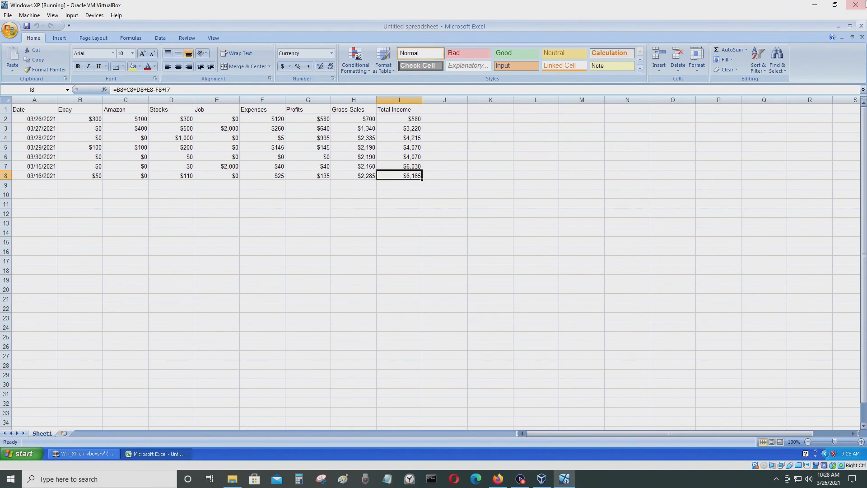
- Close the Excel workbook without saving, close the shared folder window, and switch back to Google Sheets
{"action": "left_click", "coordinate": [863, 27]}
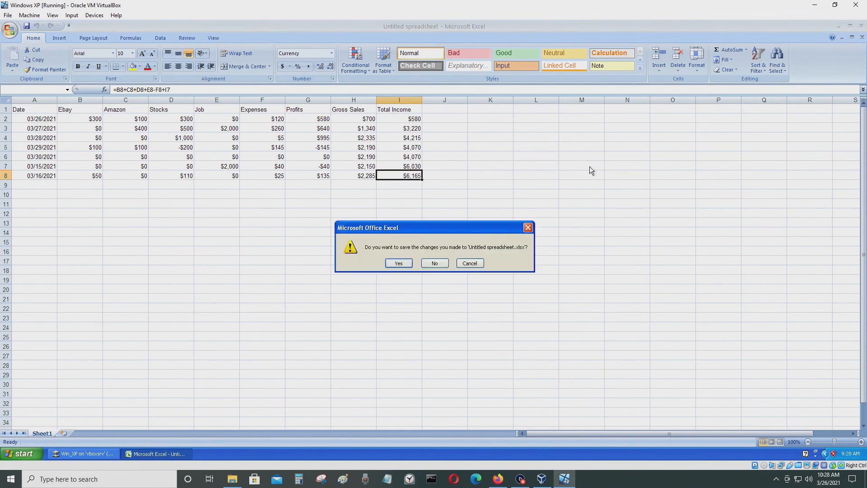
{"action": "left_click", "coordinate": [435, 264]}
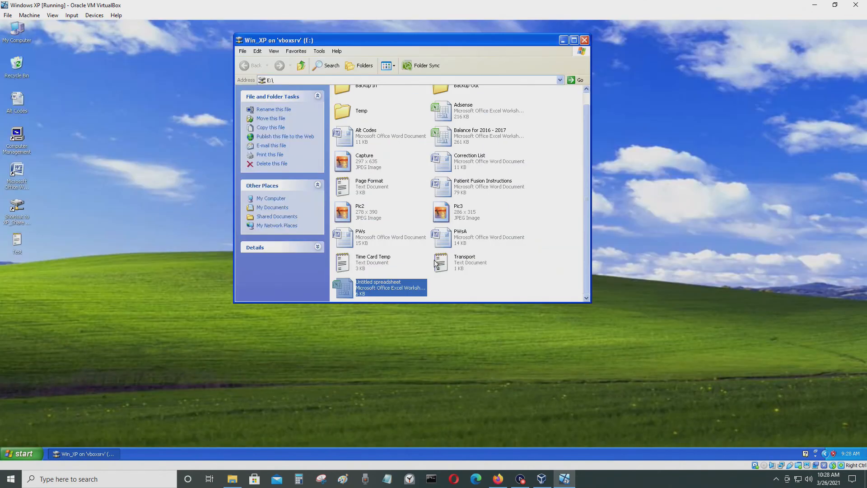
{"action": "left_click", "coordinate": [585, 40]}
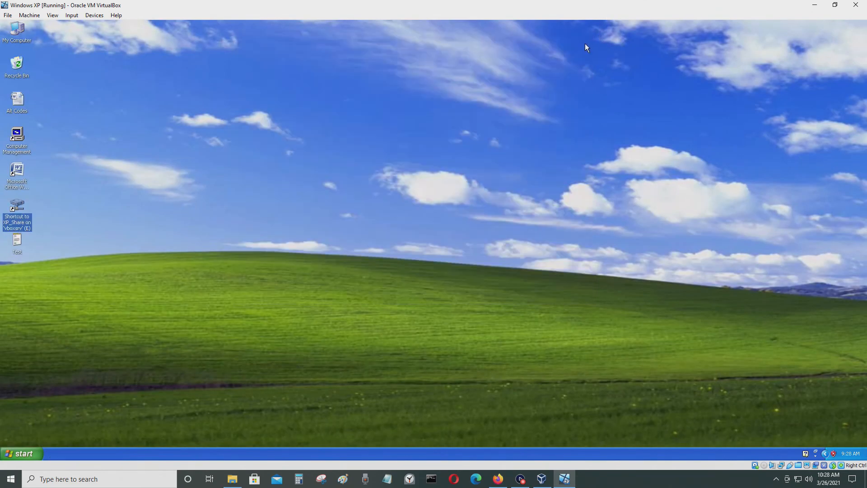
{"action": "left_click", "coordinate": [563, 129]}
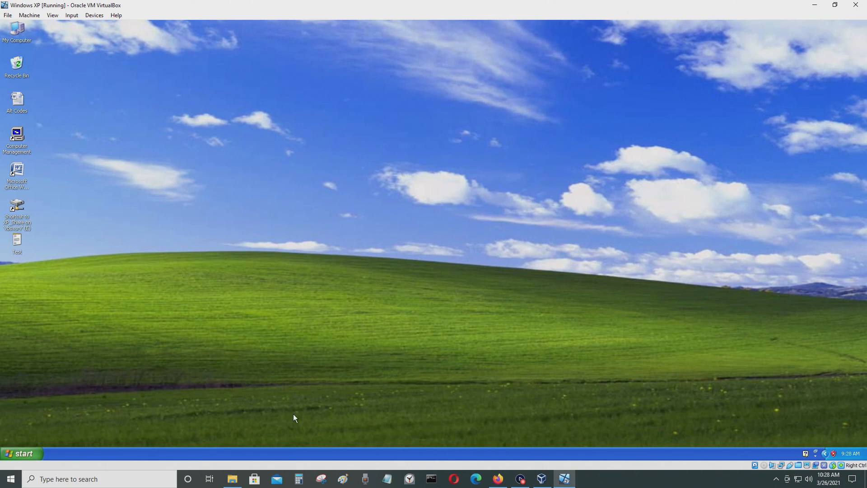
{"action": "left_click", "coordinate": [822, 4]}
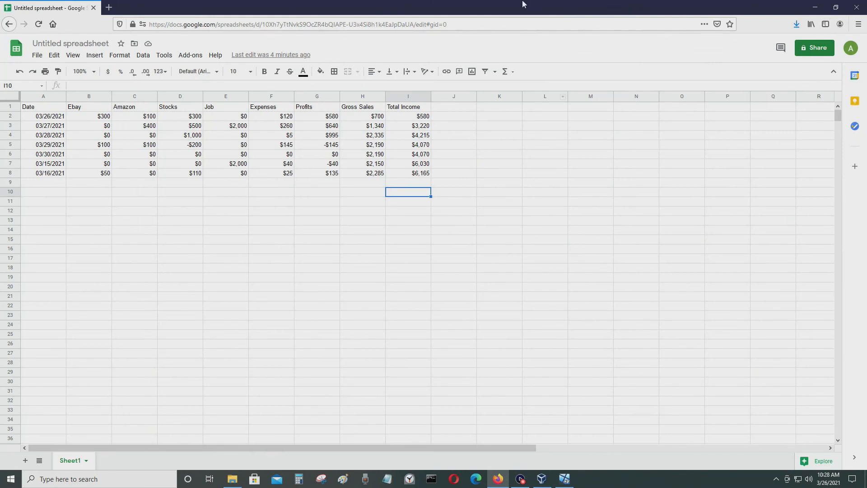